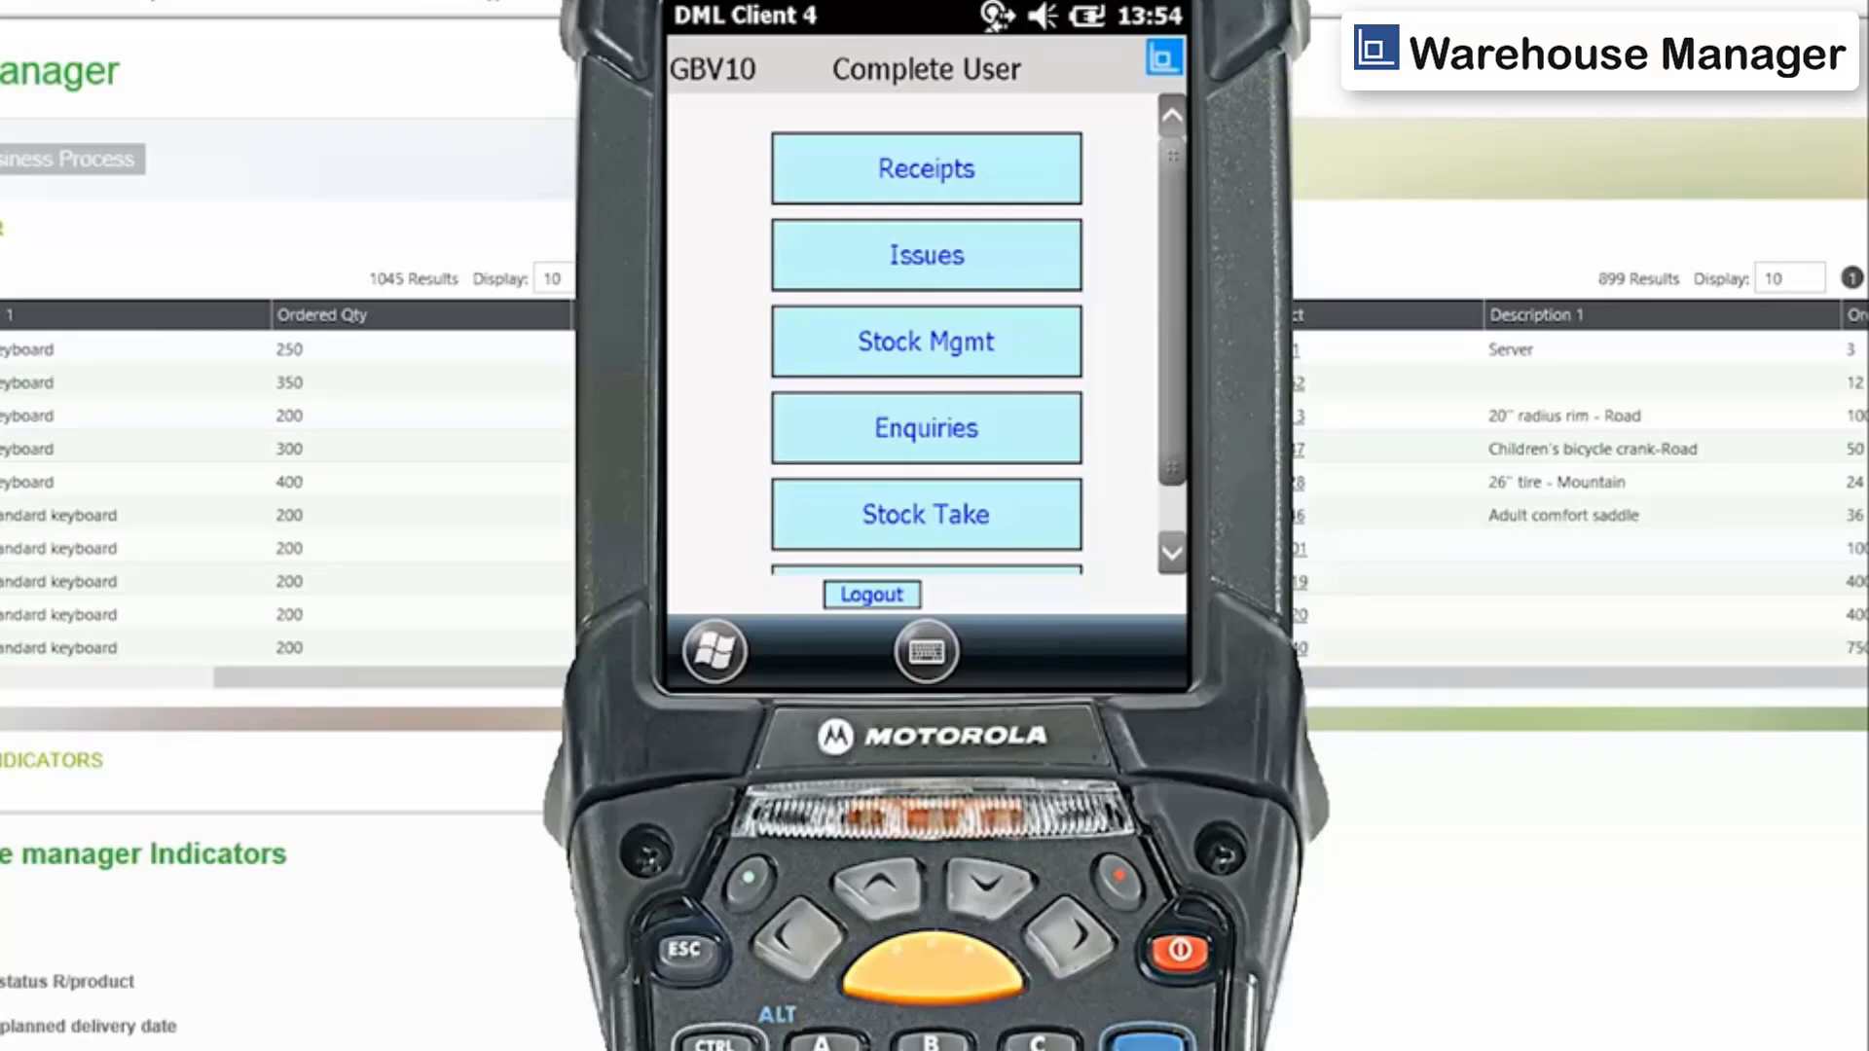
Open Miscellaneous Receipts from the handheld's Receipts menu.
click(1030, 172)
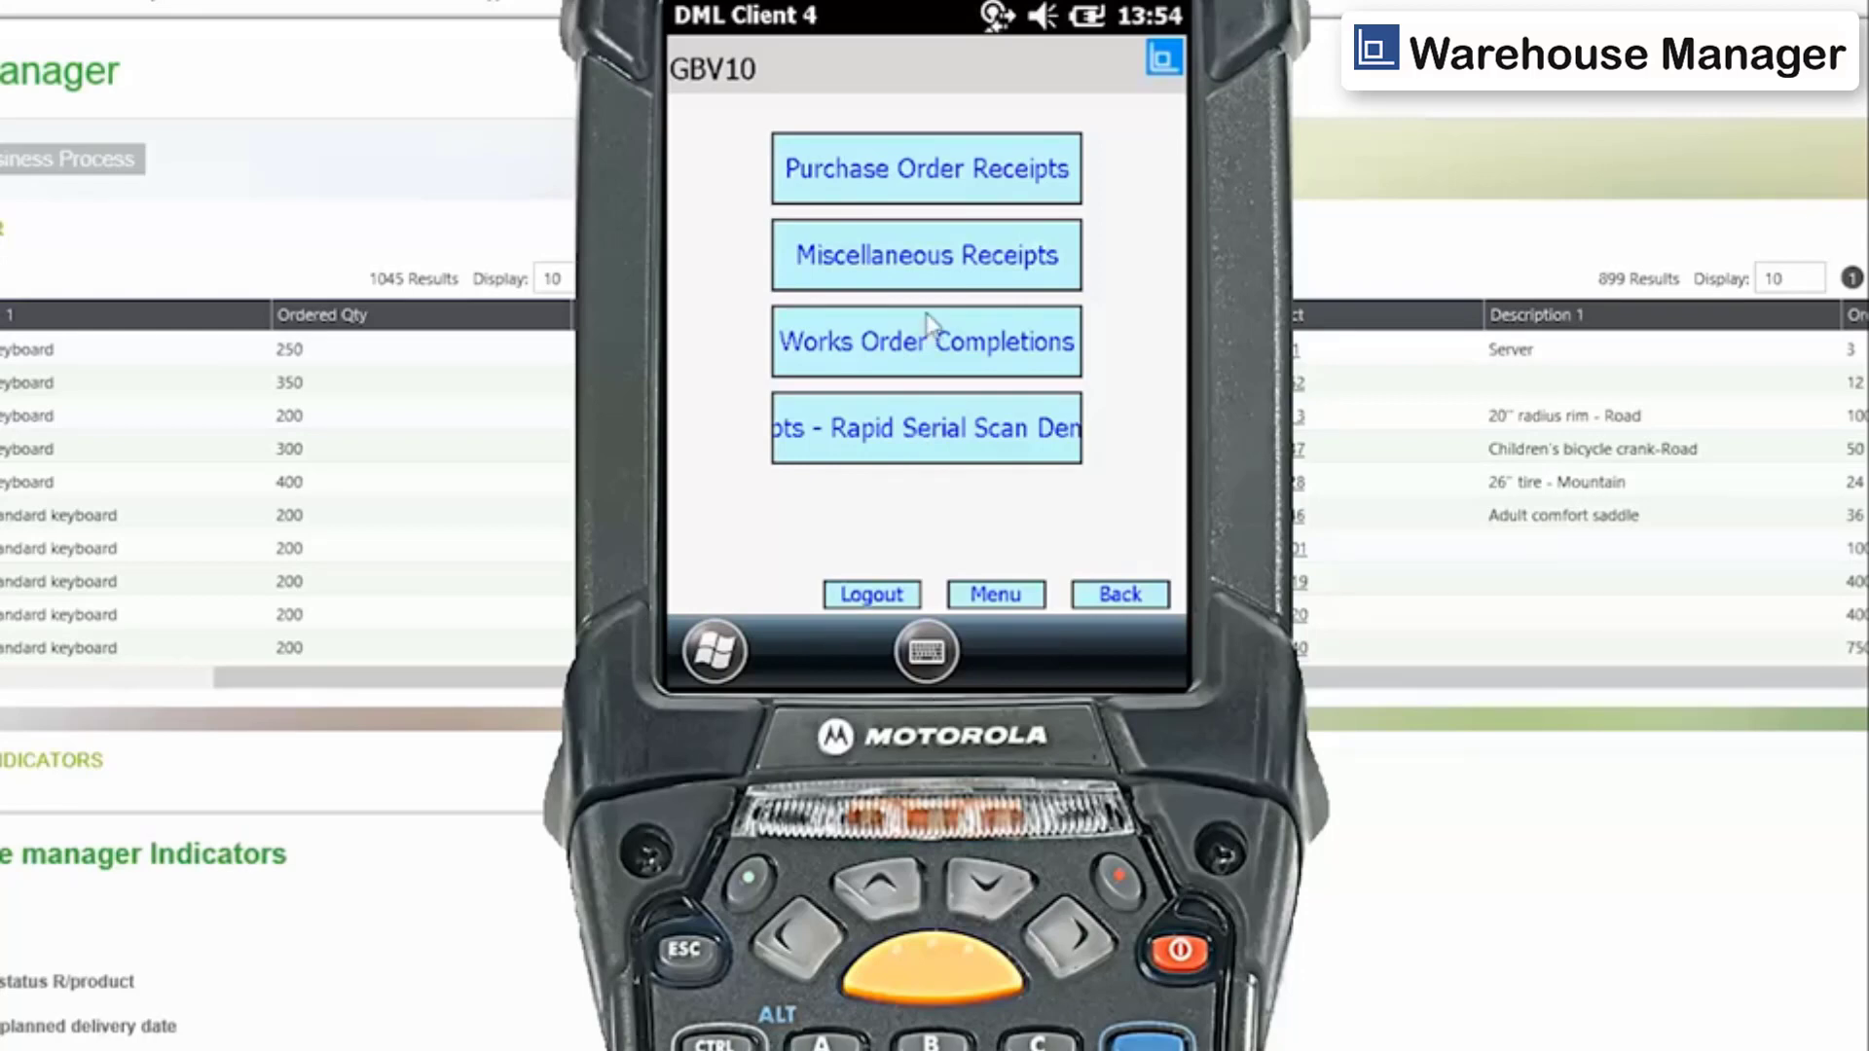
click(984, 256)
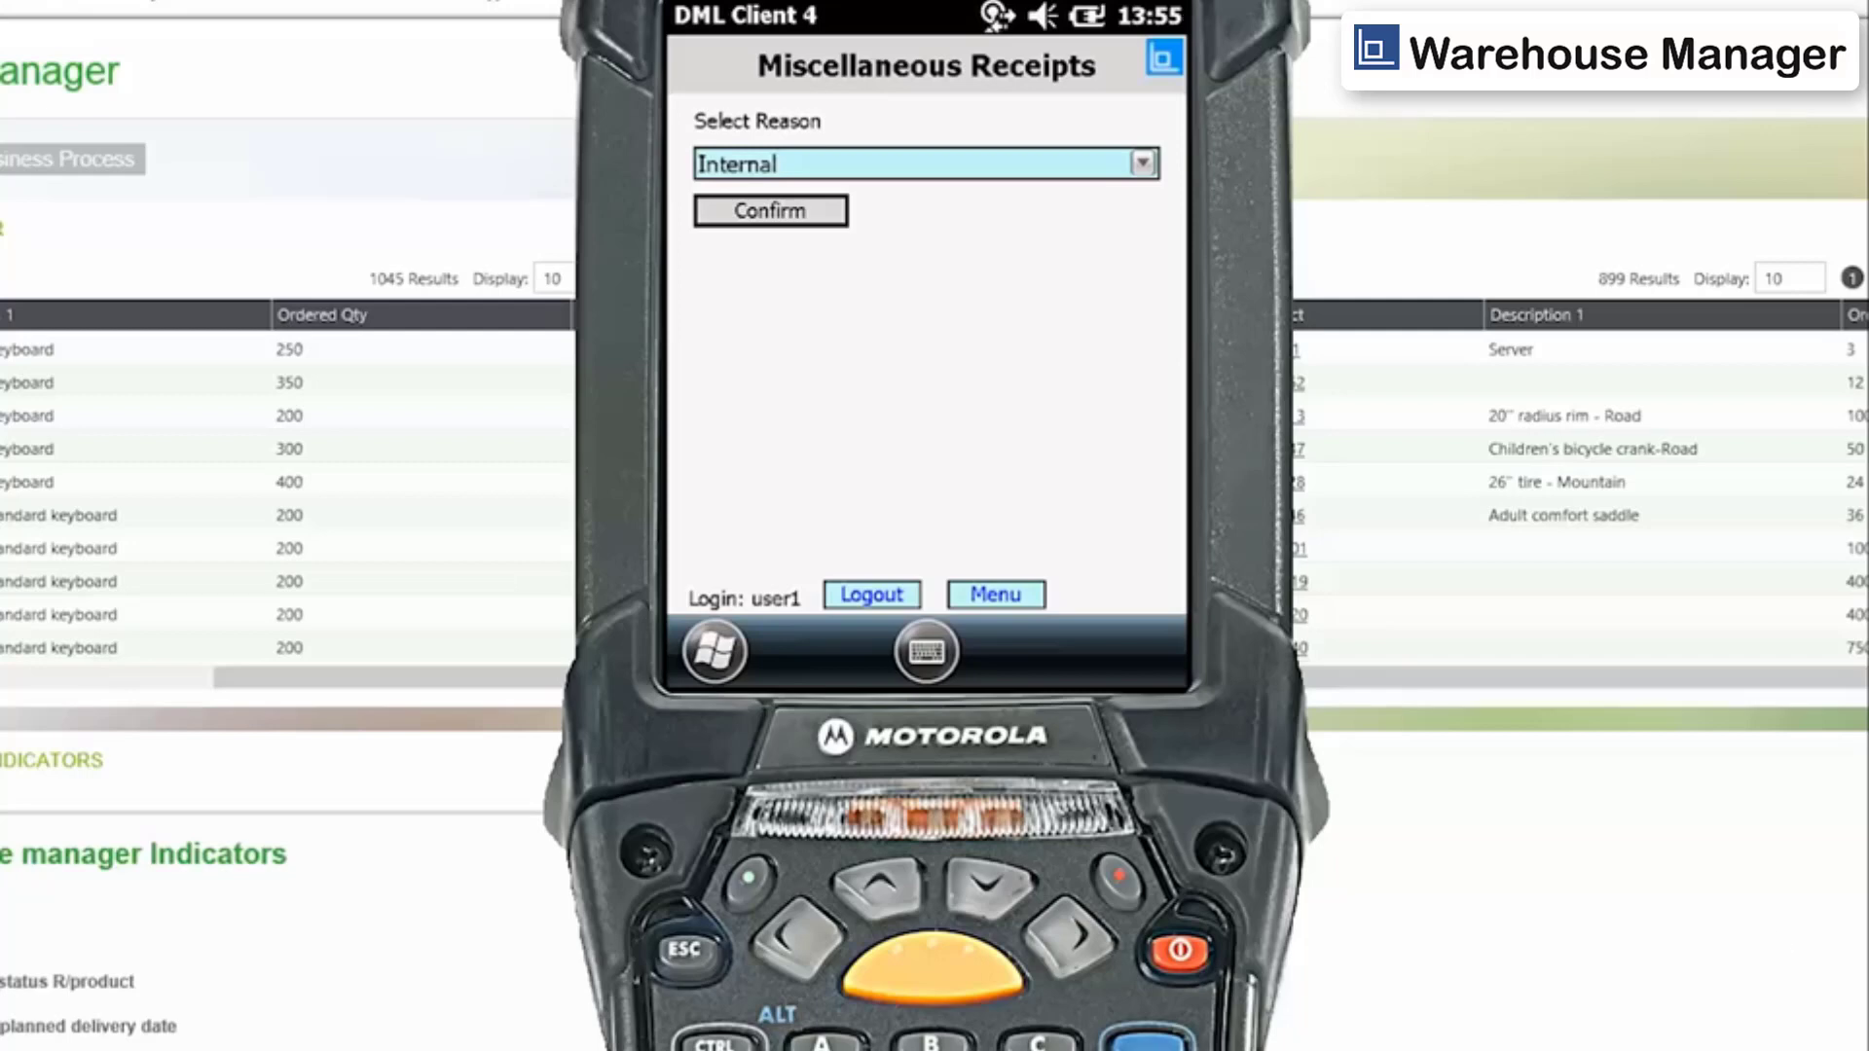
Open the reason list and display the stock movement groups in Sage ERP X3's Miscellaneous tables.
click(1144, 166)
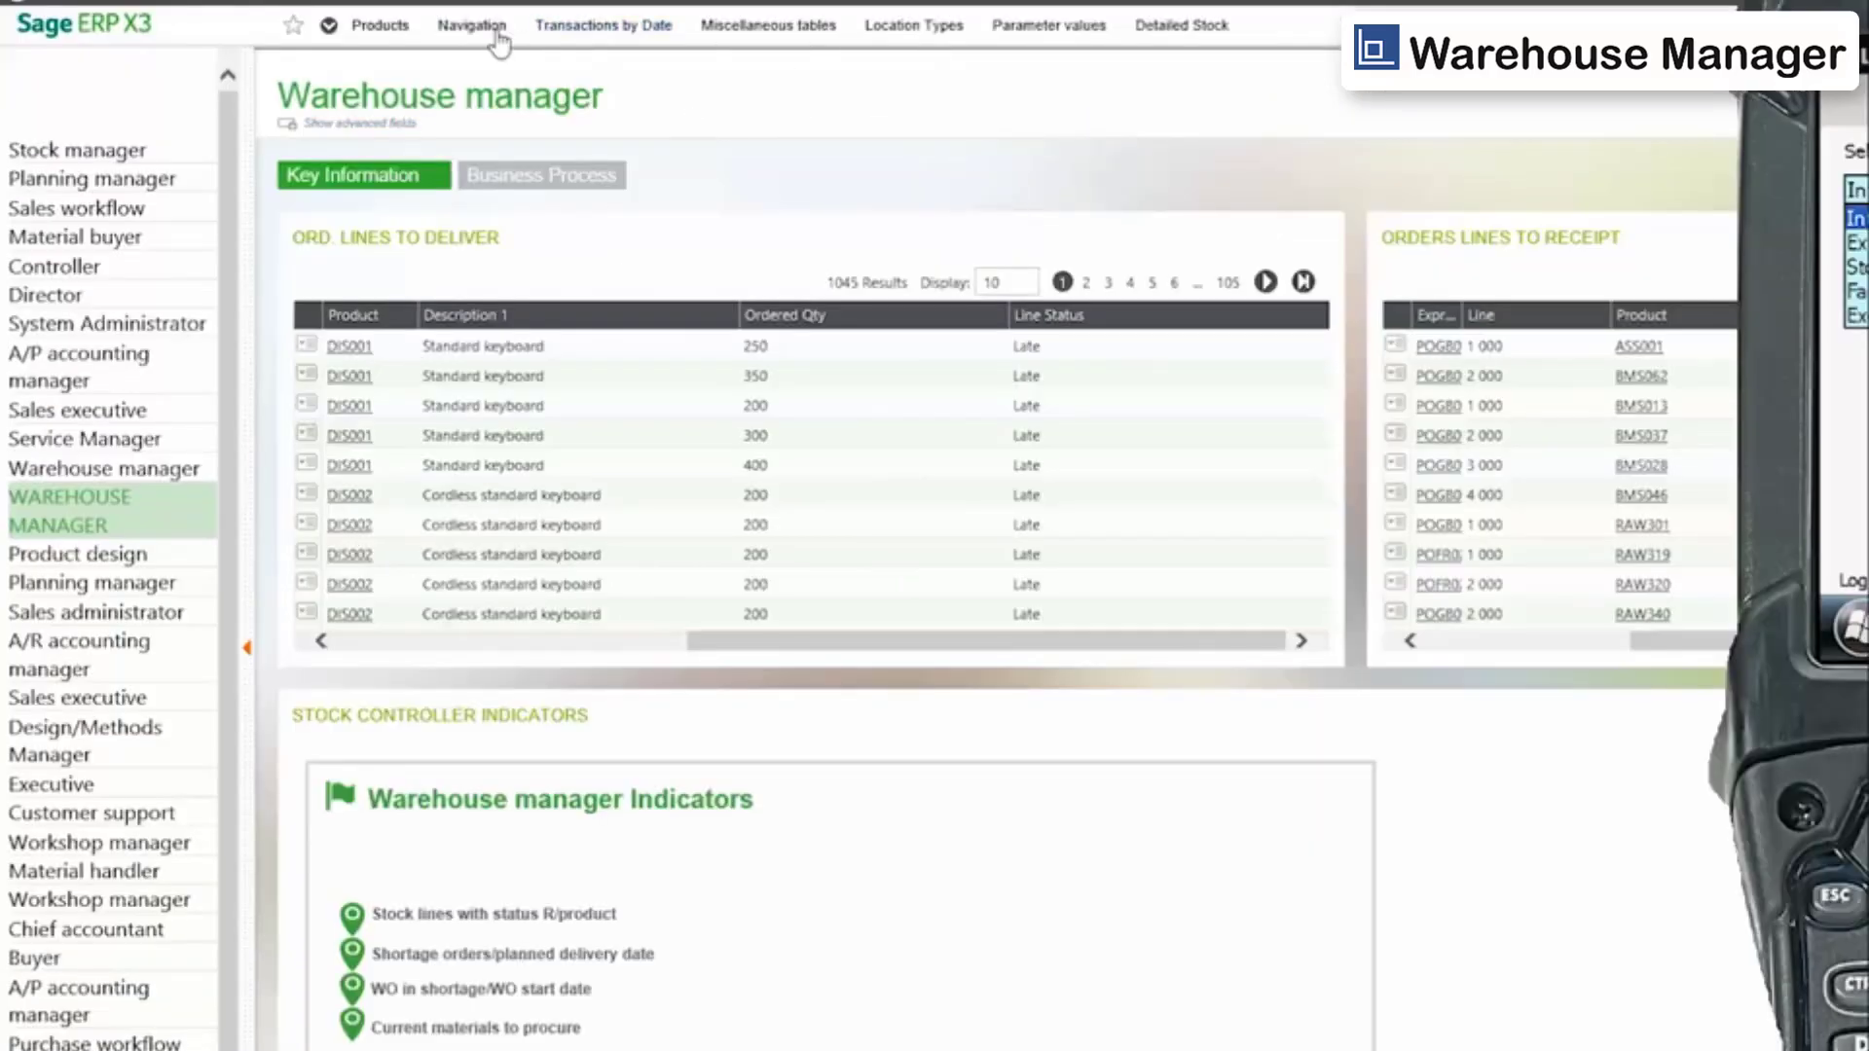
click(789, 44)
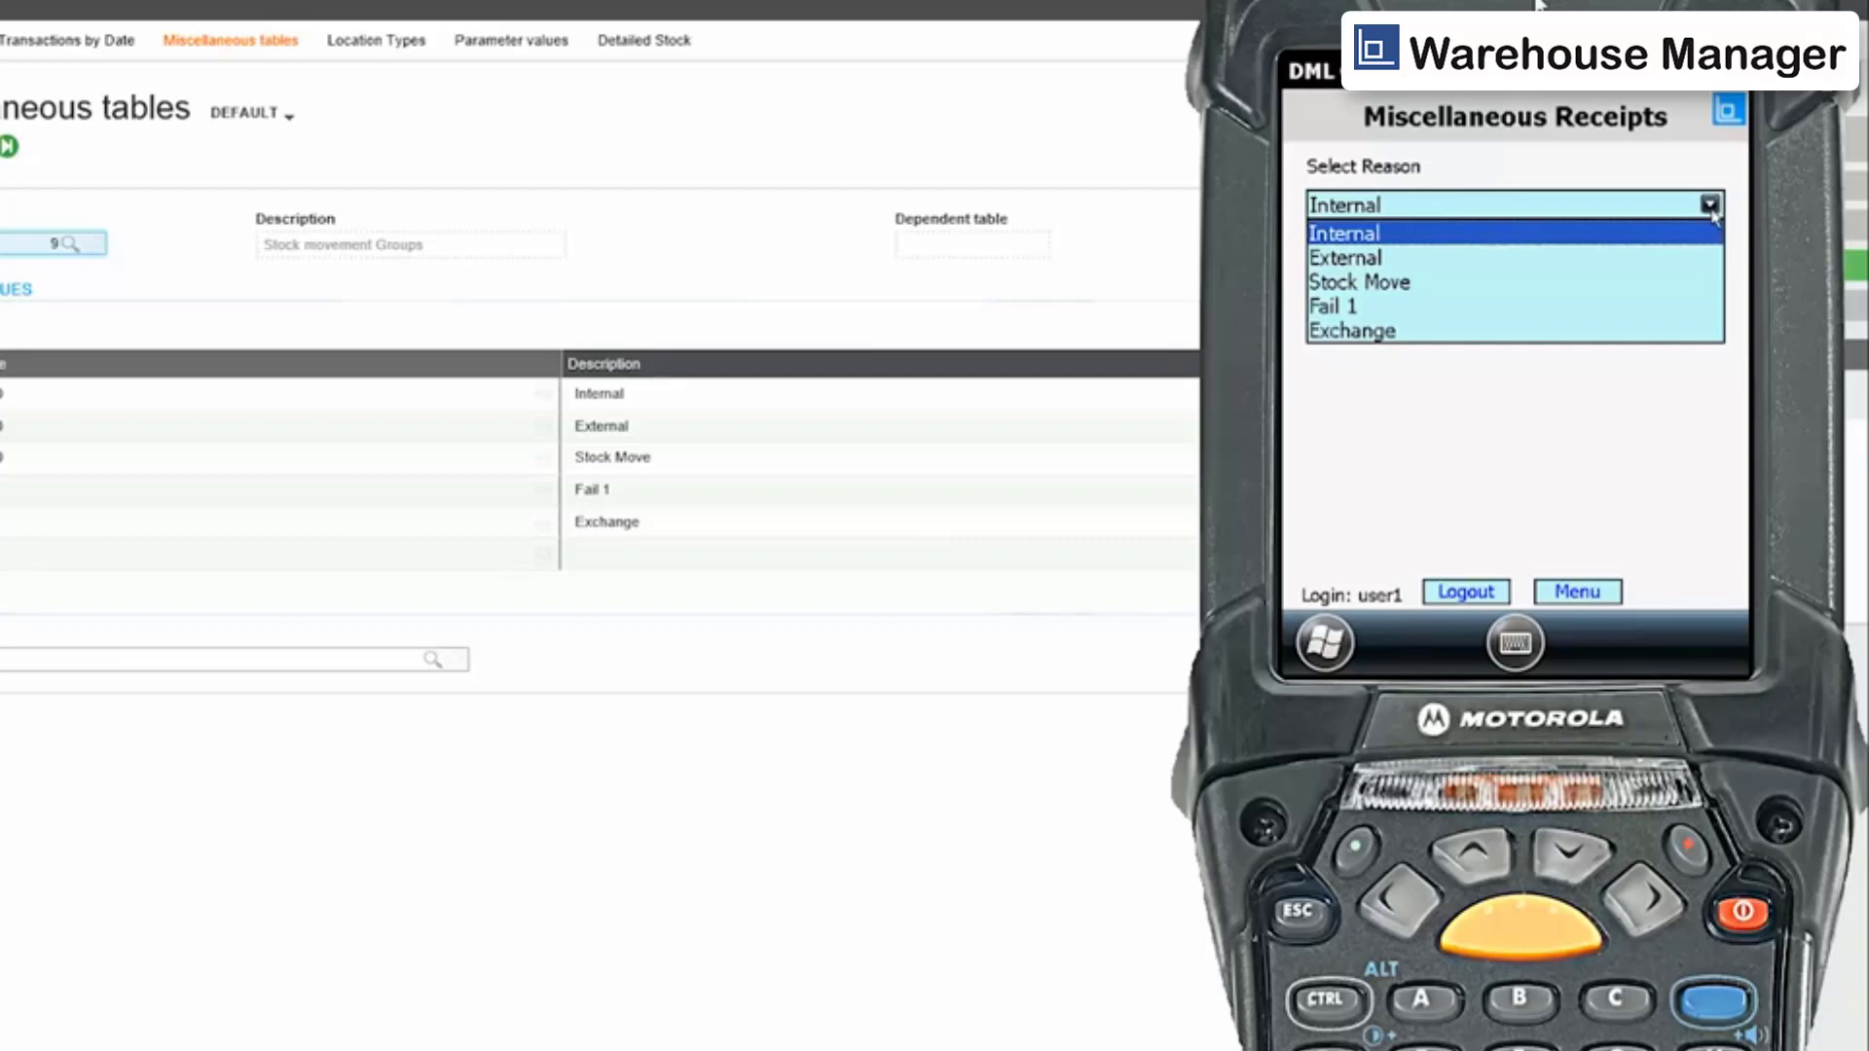
Select the Internal stock movement reason and confirm it.
click(1363, 242)
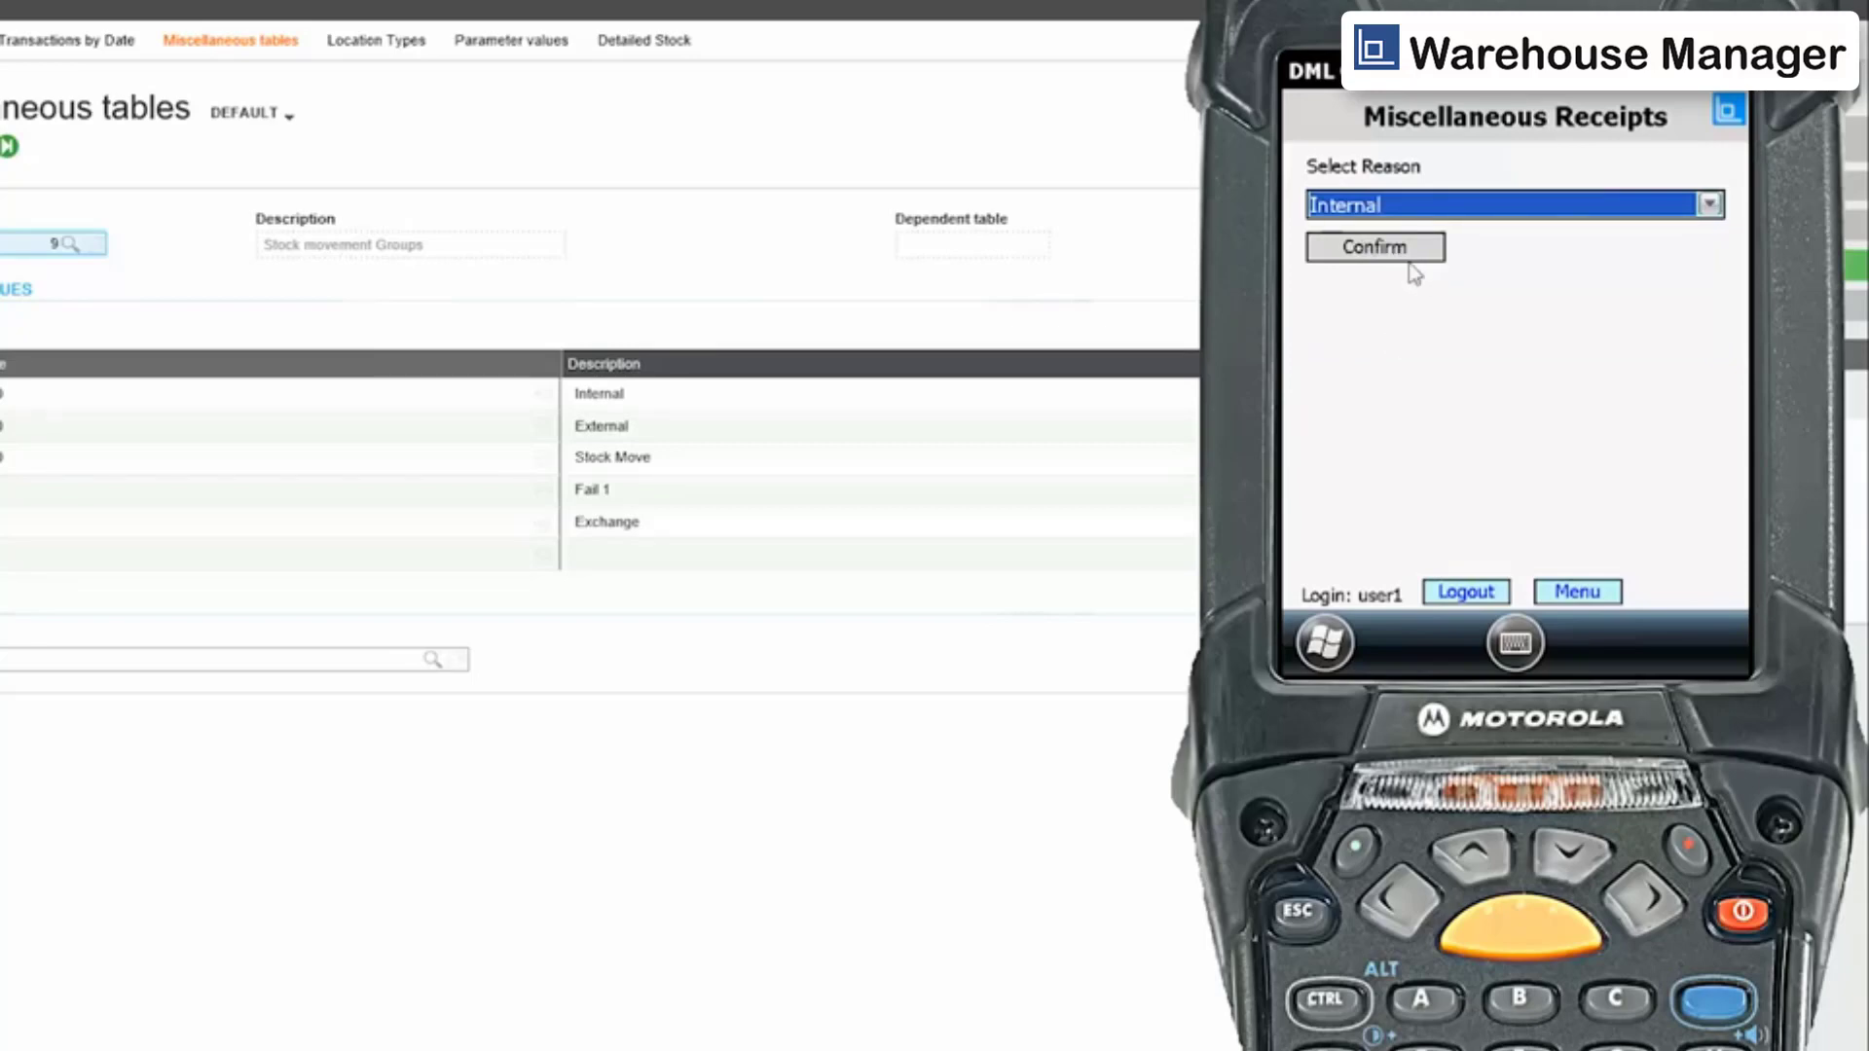
click(1407, 252)
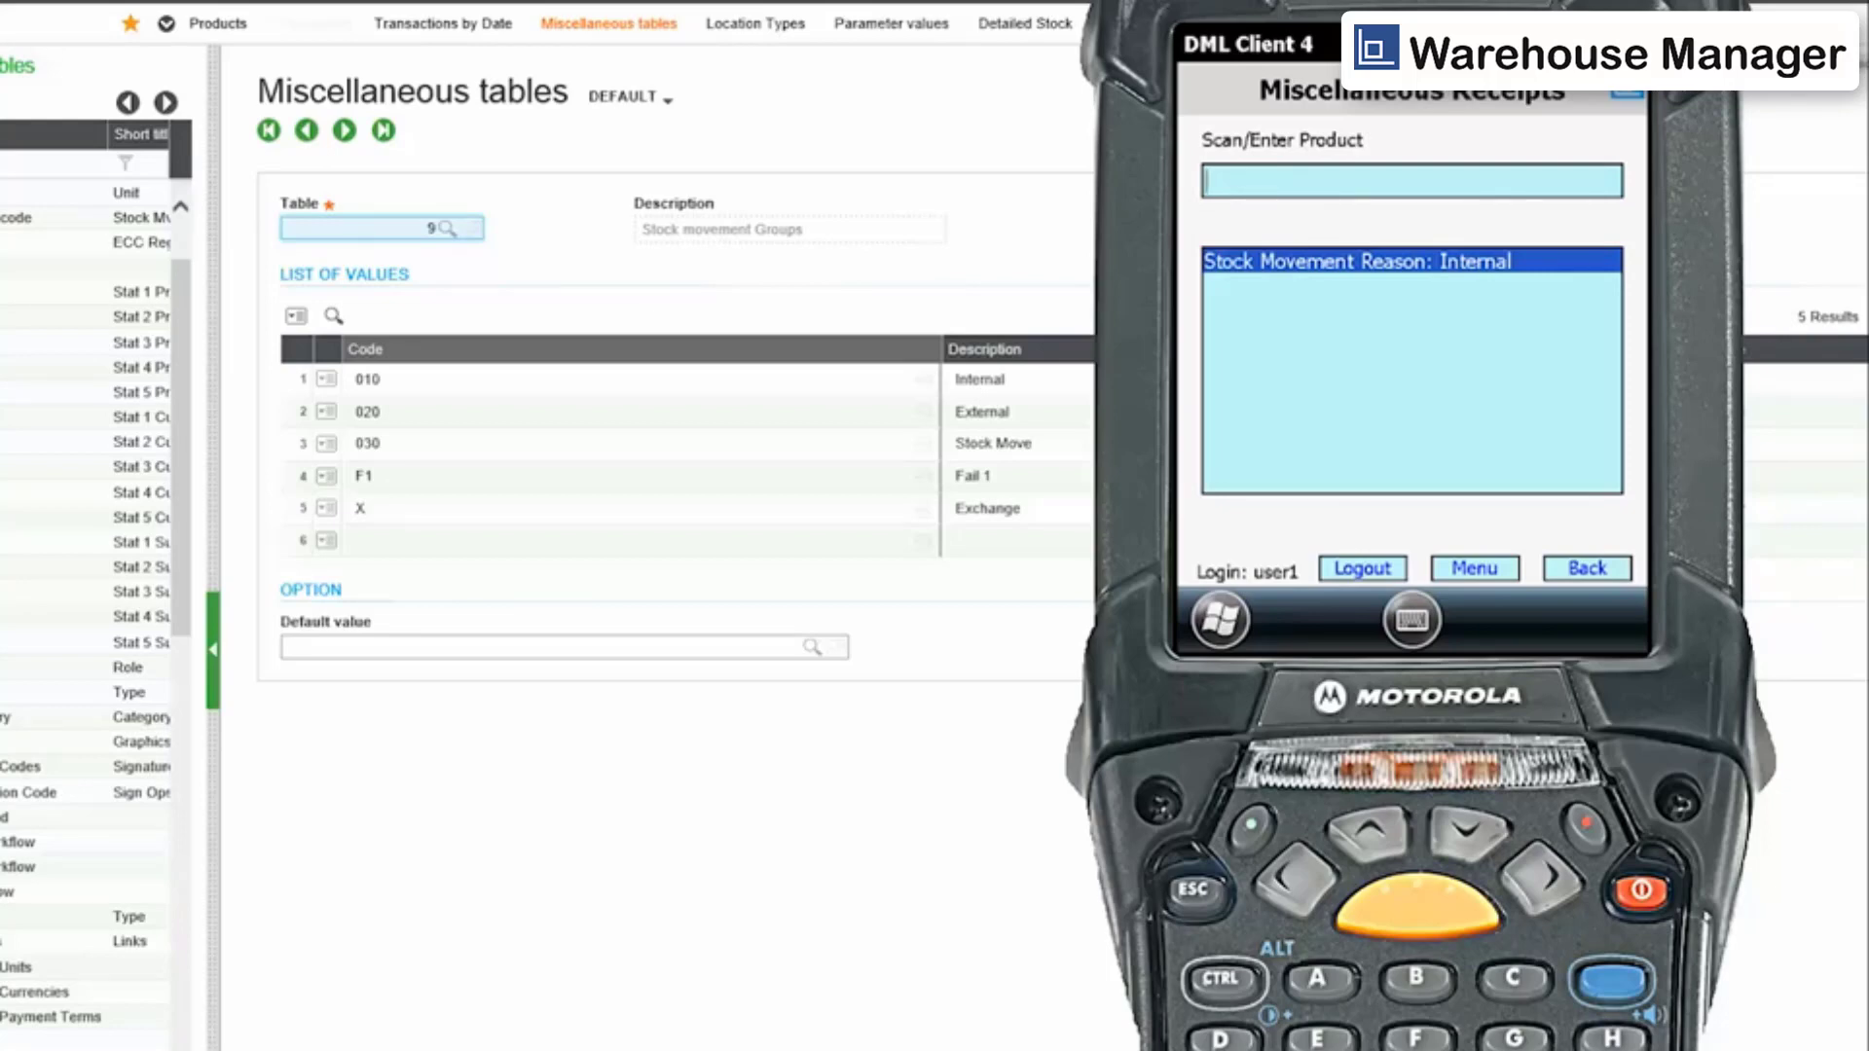
Enter product BMS003 for the miscellaneous receipt.
text(BMS003)
key(Return)
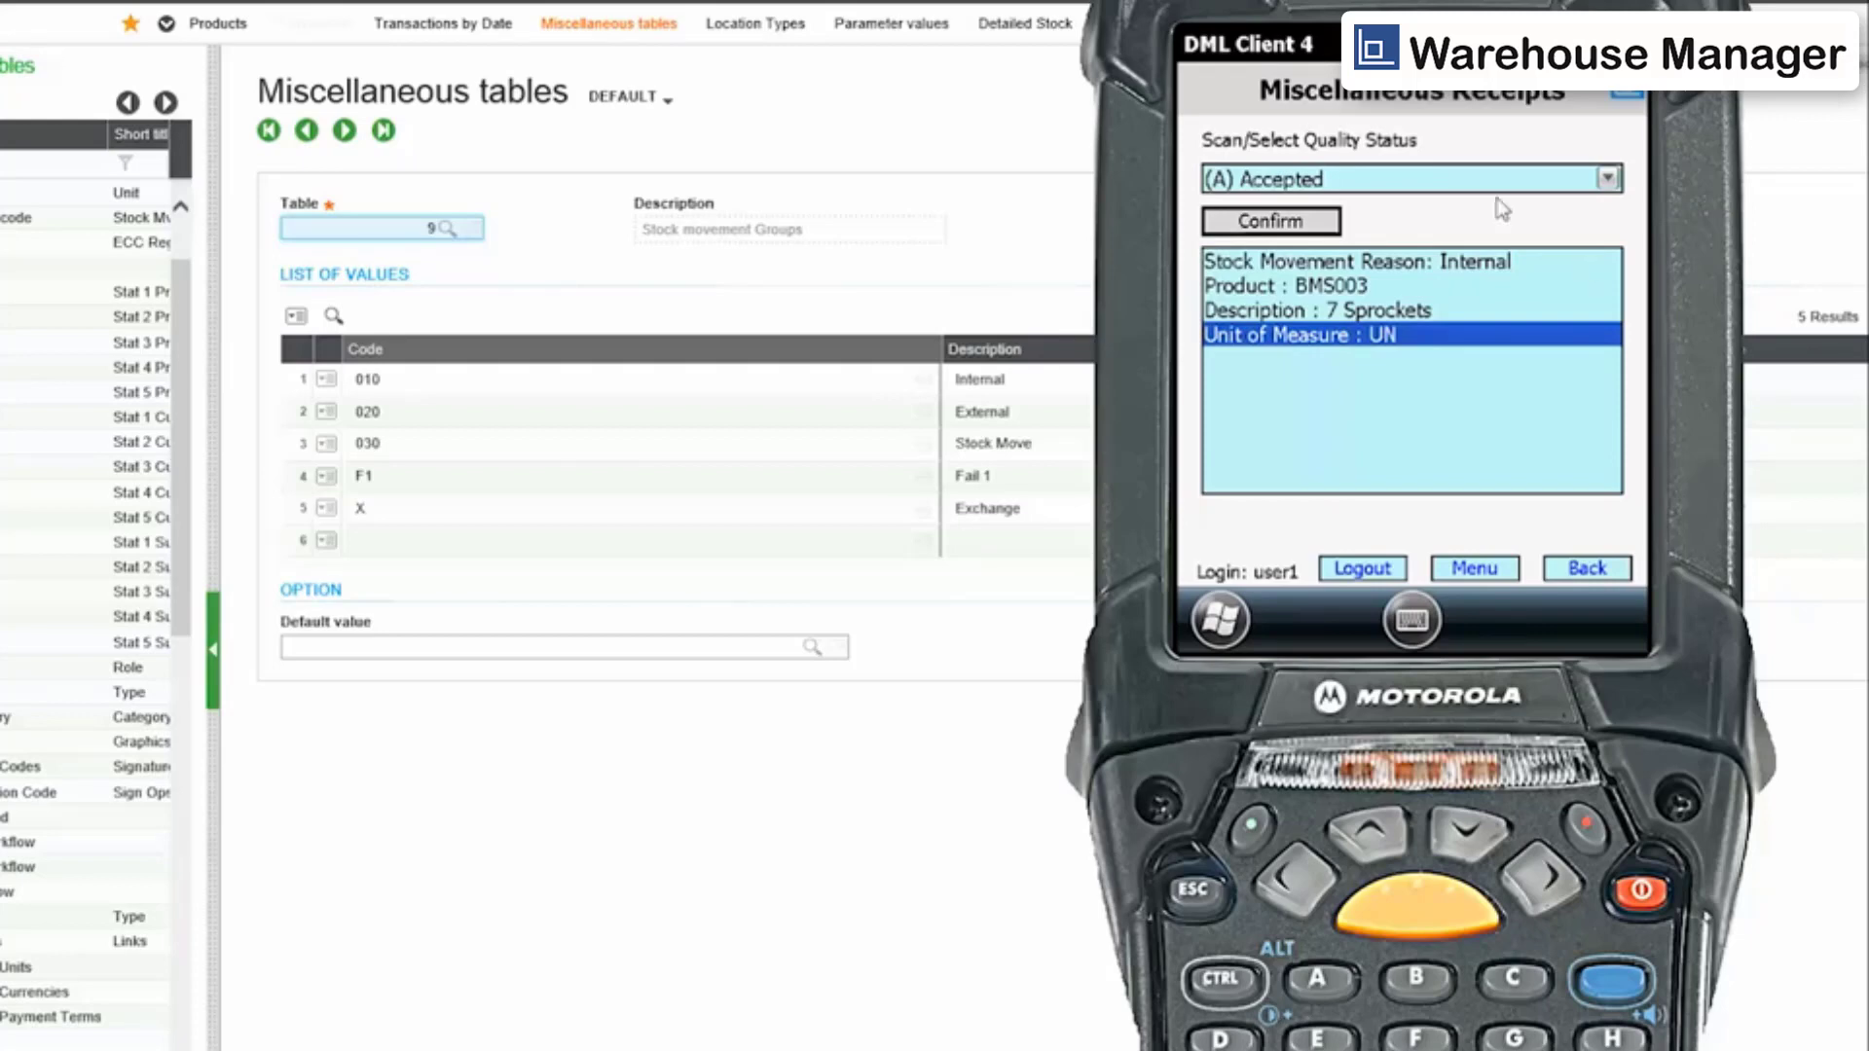
Set the quality status to (Q) In QC and confirm it.
click(1607, 179)
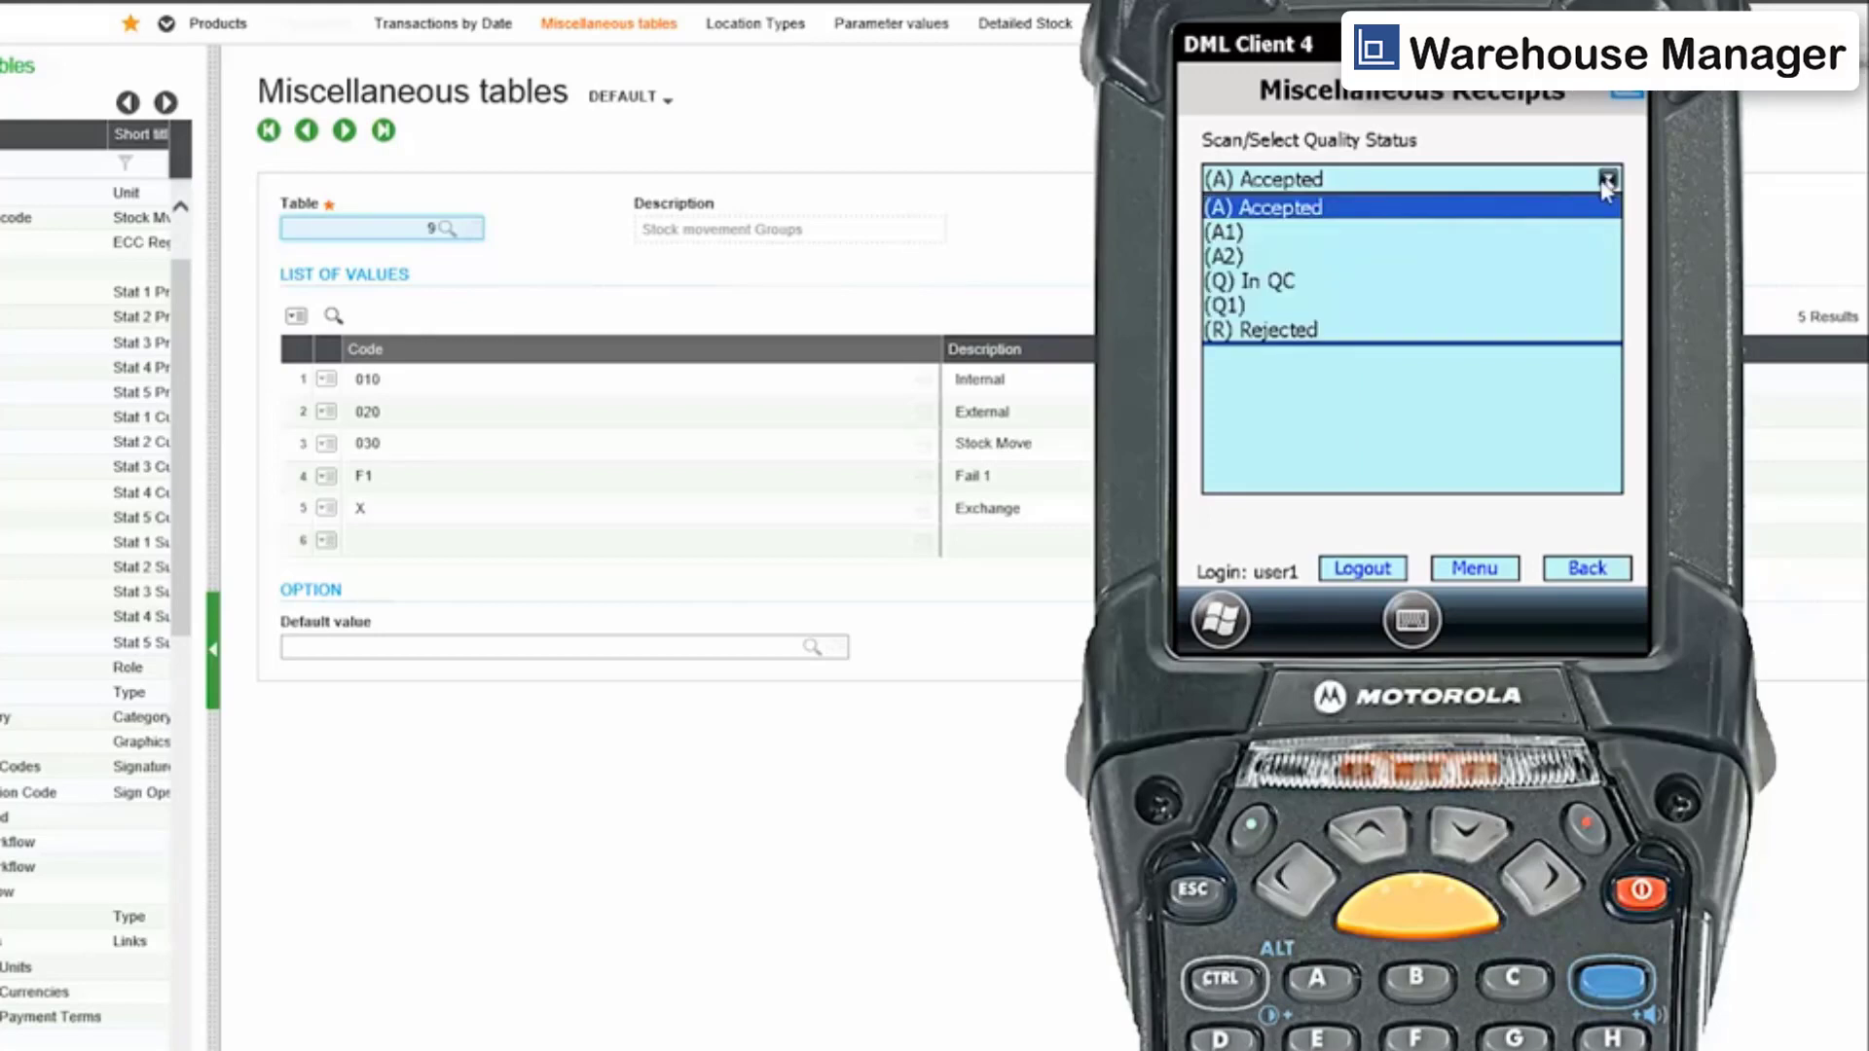
click(1229, 284)
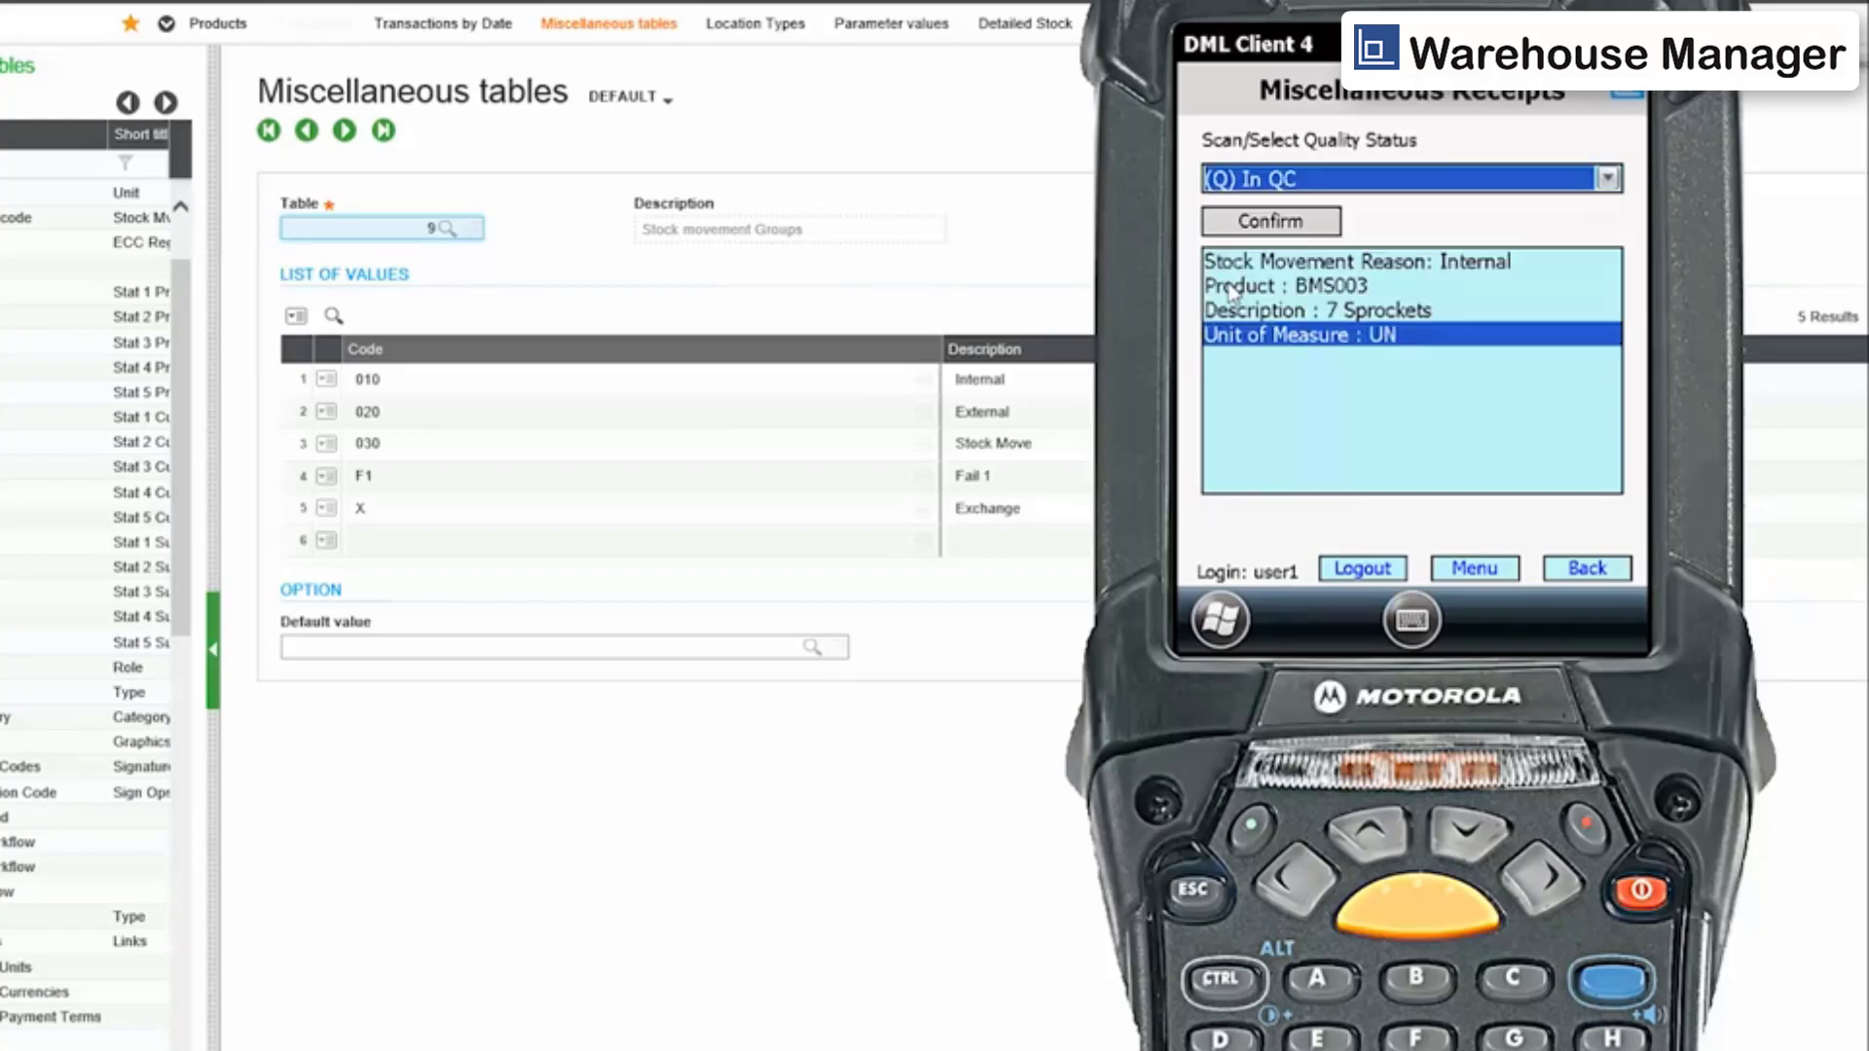
click(1304, 222)
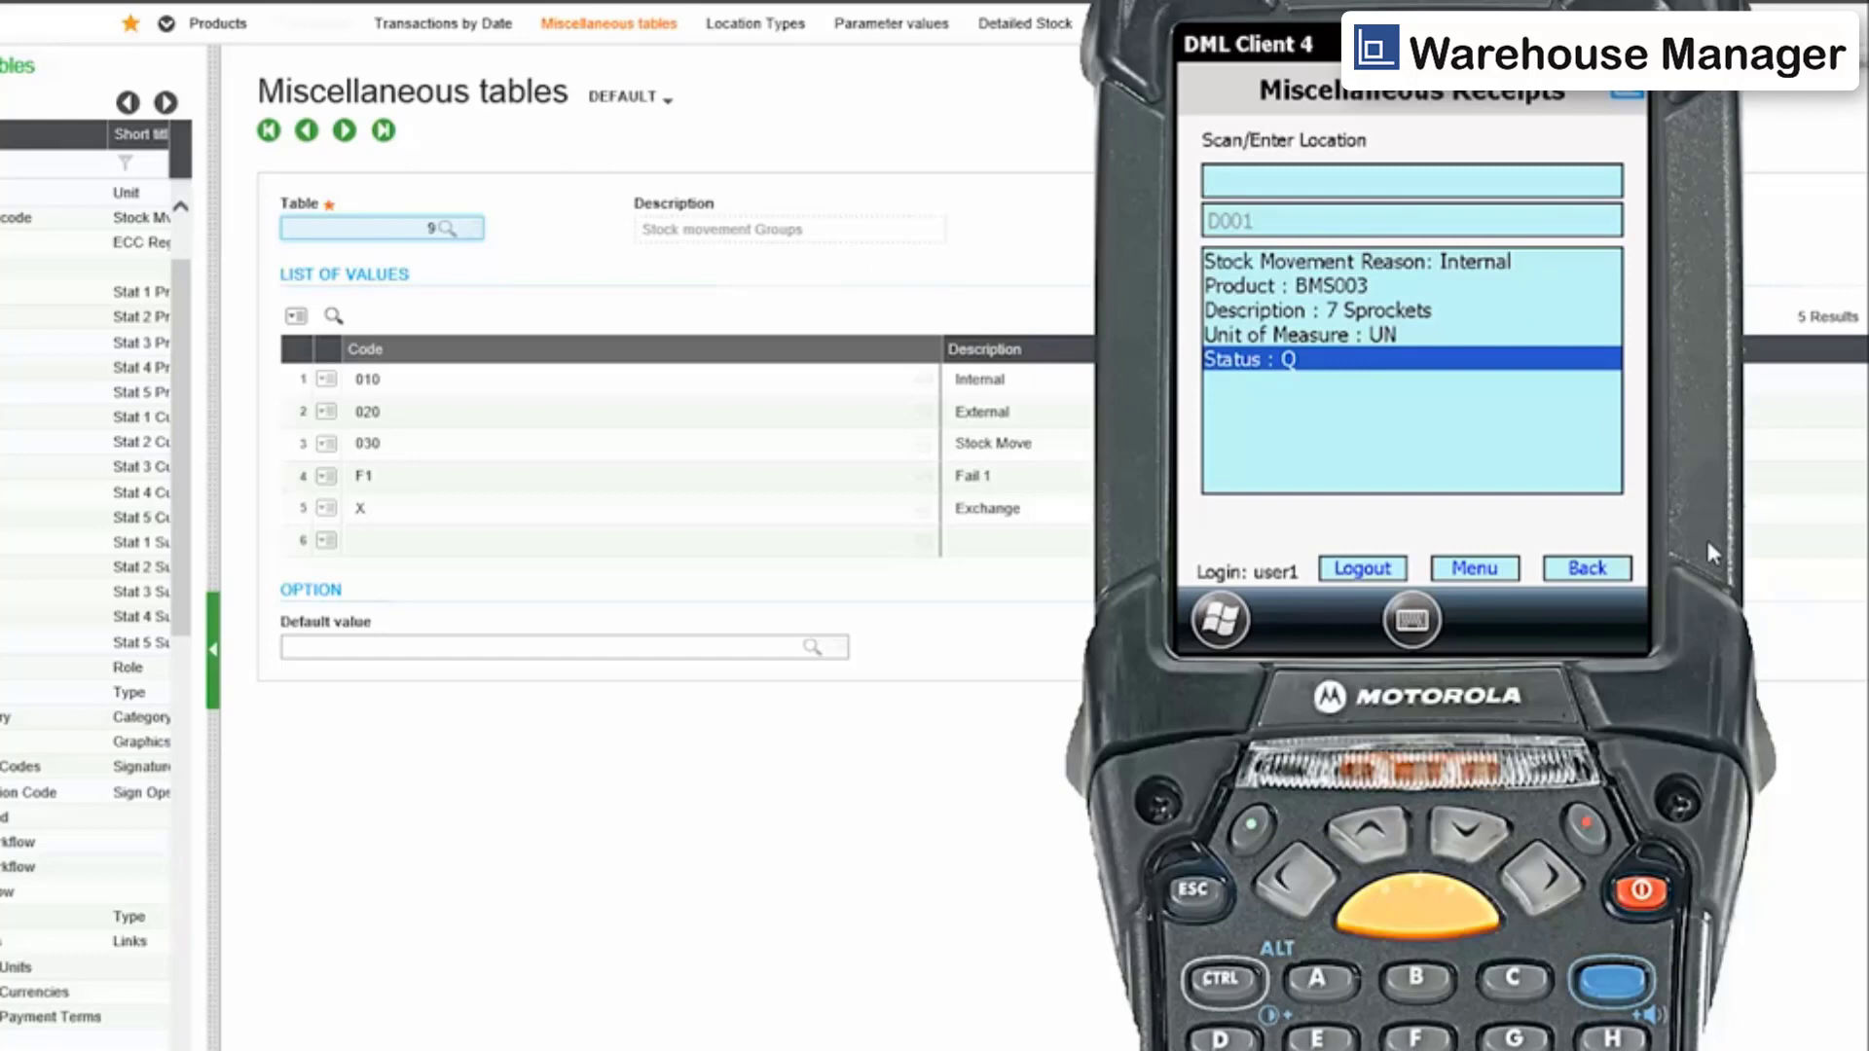
Enter location D001 for the receipt.
text(D001)
key(Return)
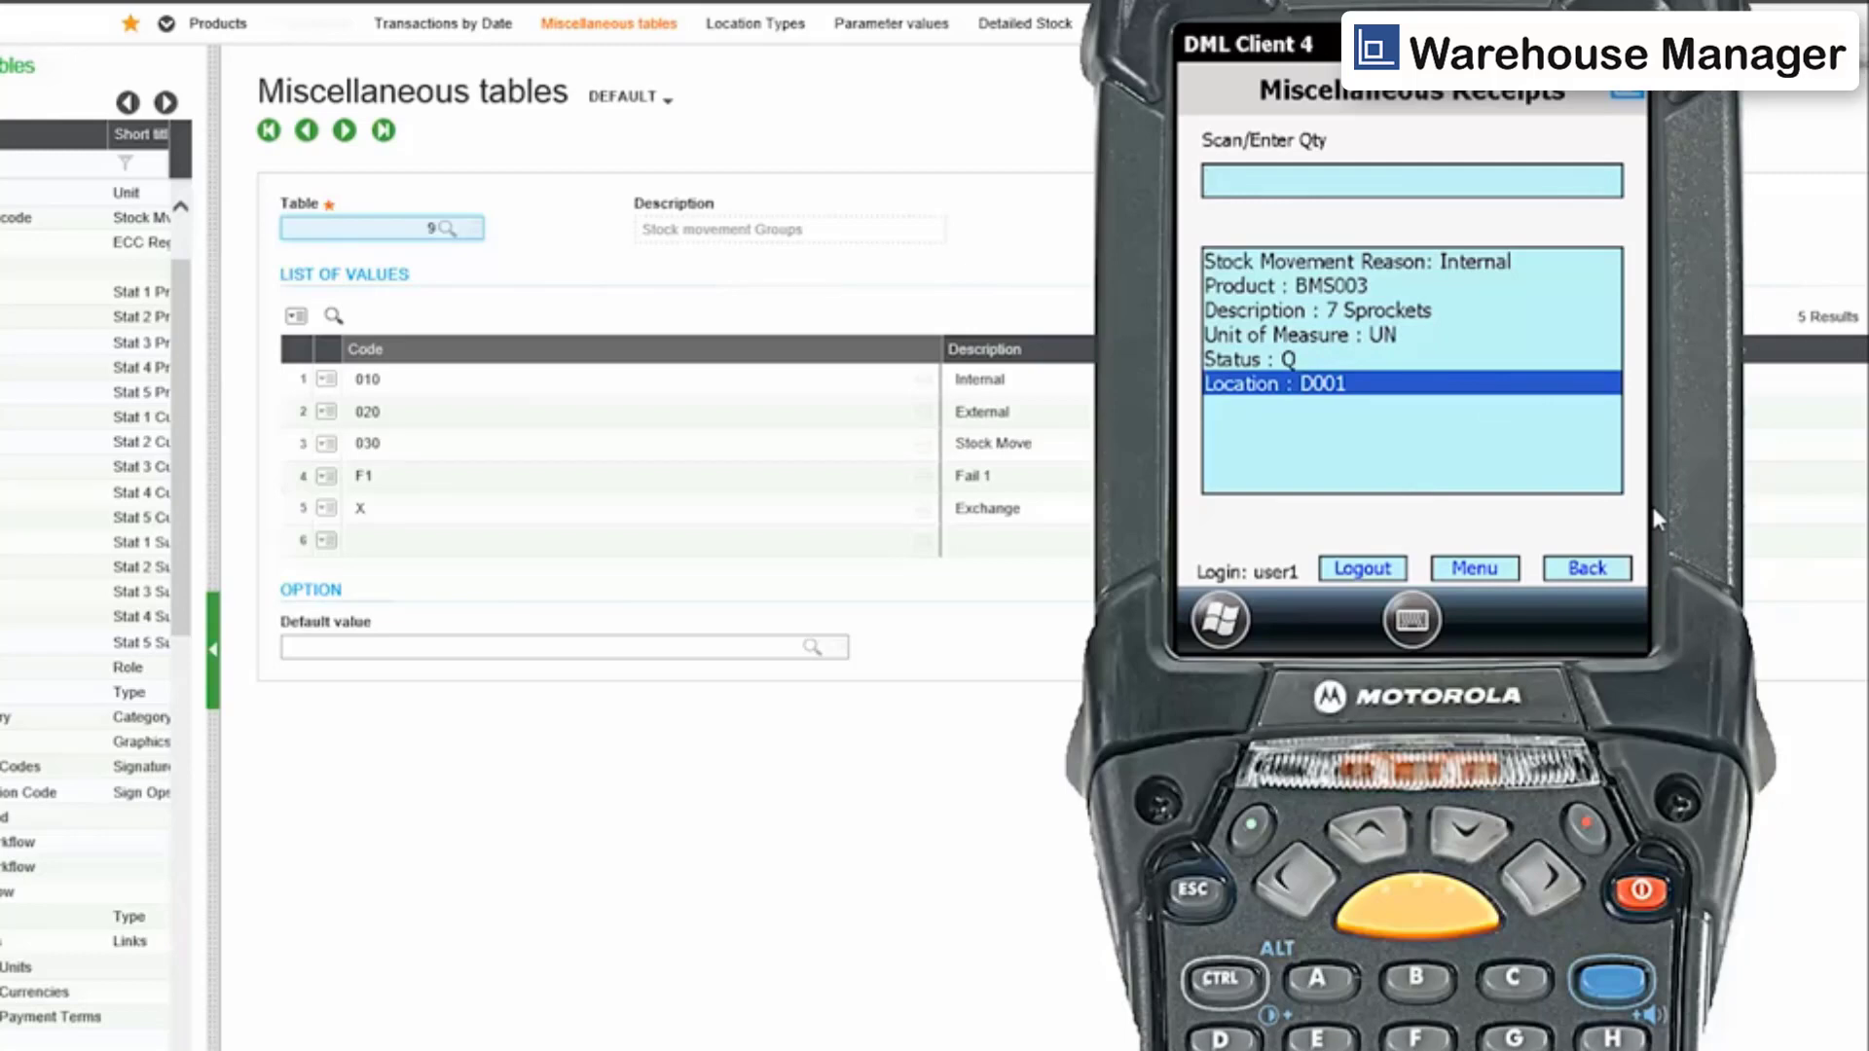
Enter a quantity of 190 and confirm the miscellaneous receipt transaction.
text(190)
key(Return)
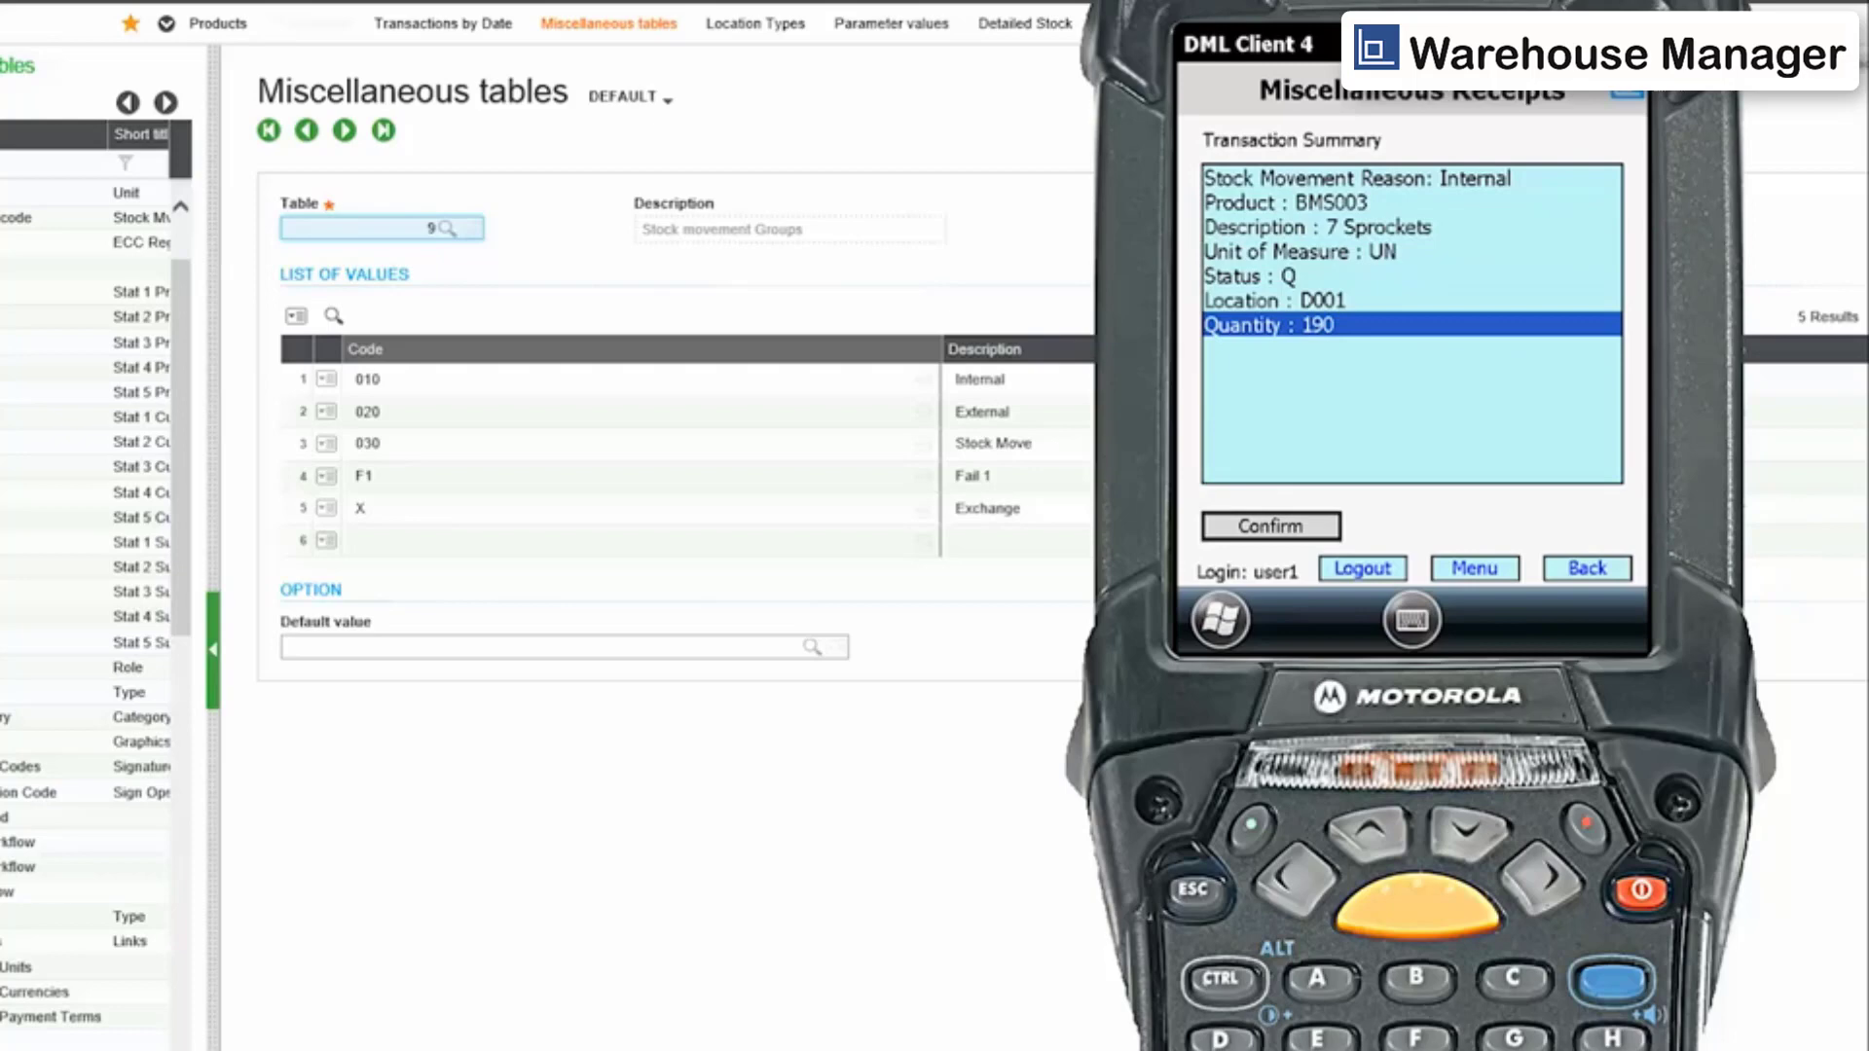
click(1281, 531)
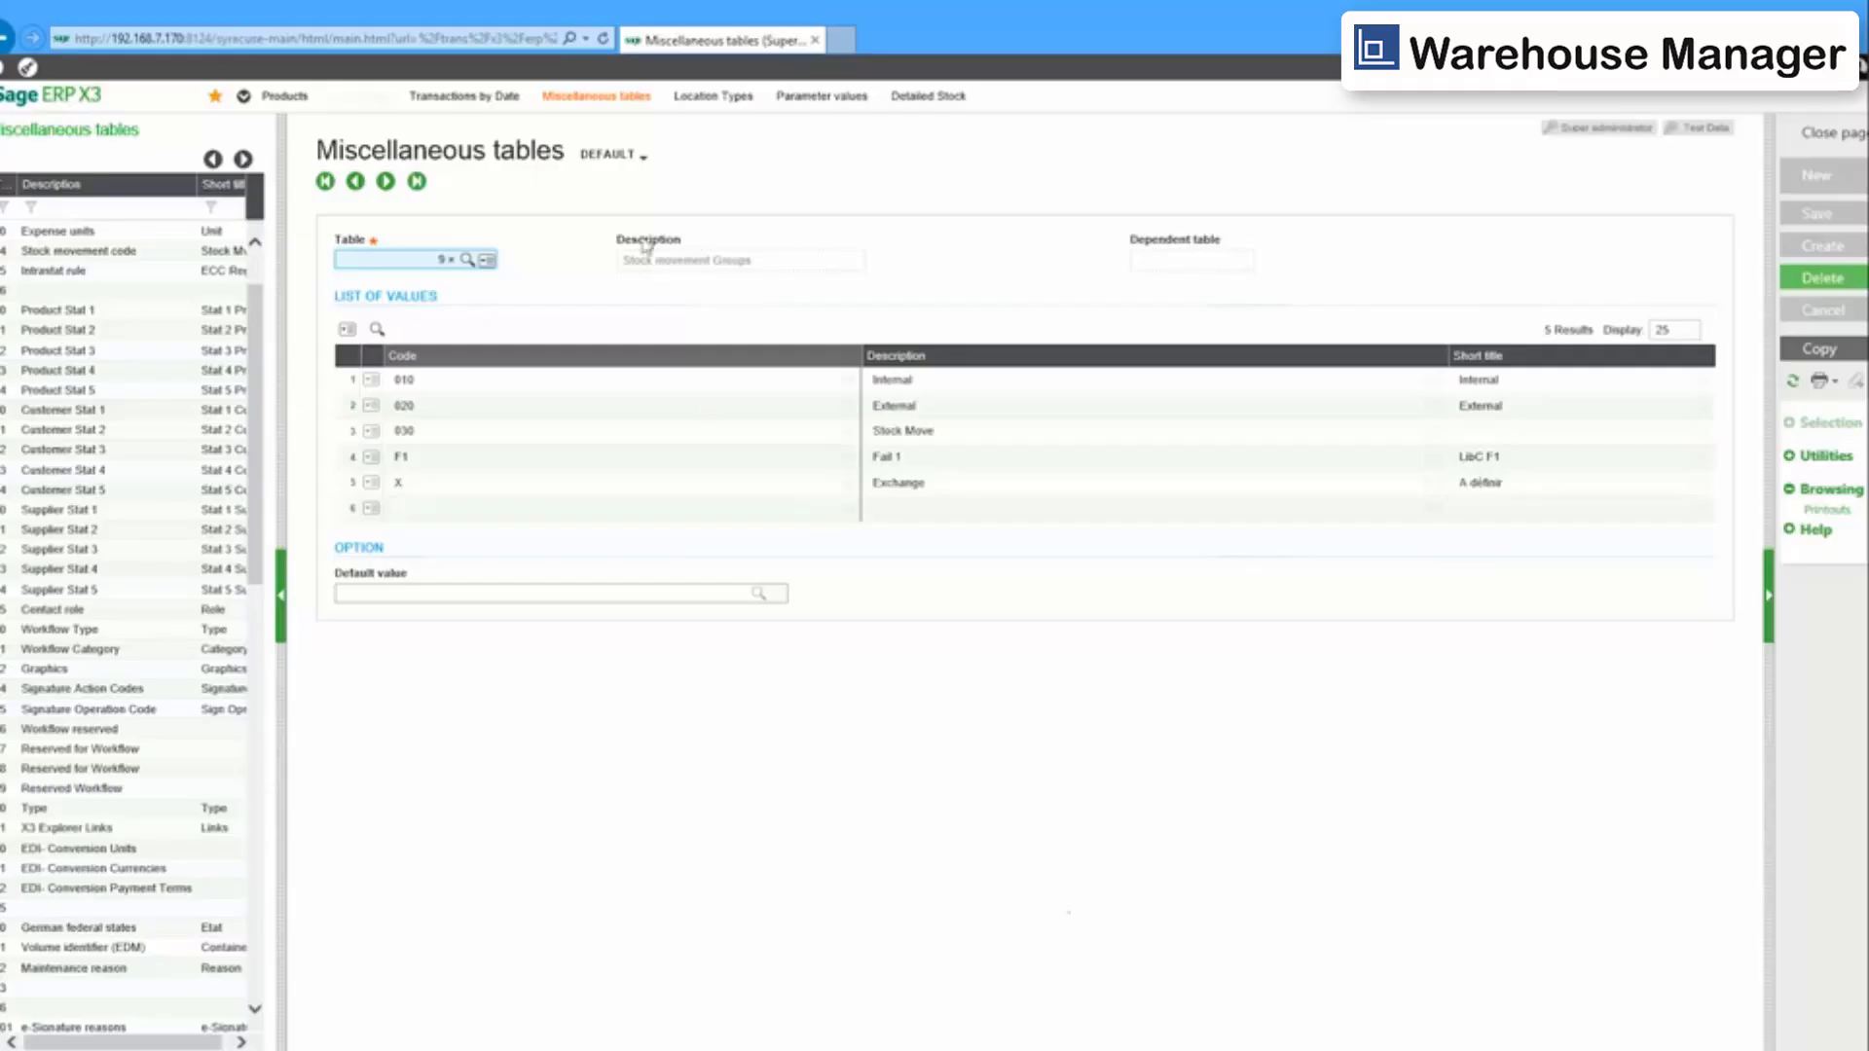
Search Transactions by Date in Sage ERP X3 and examine the new receipt line.
click(453, 96)
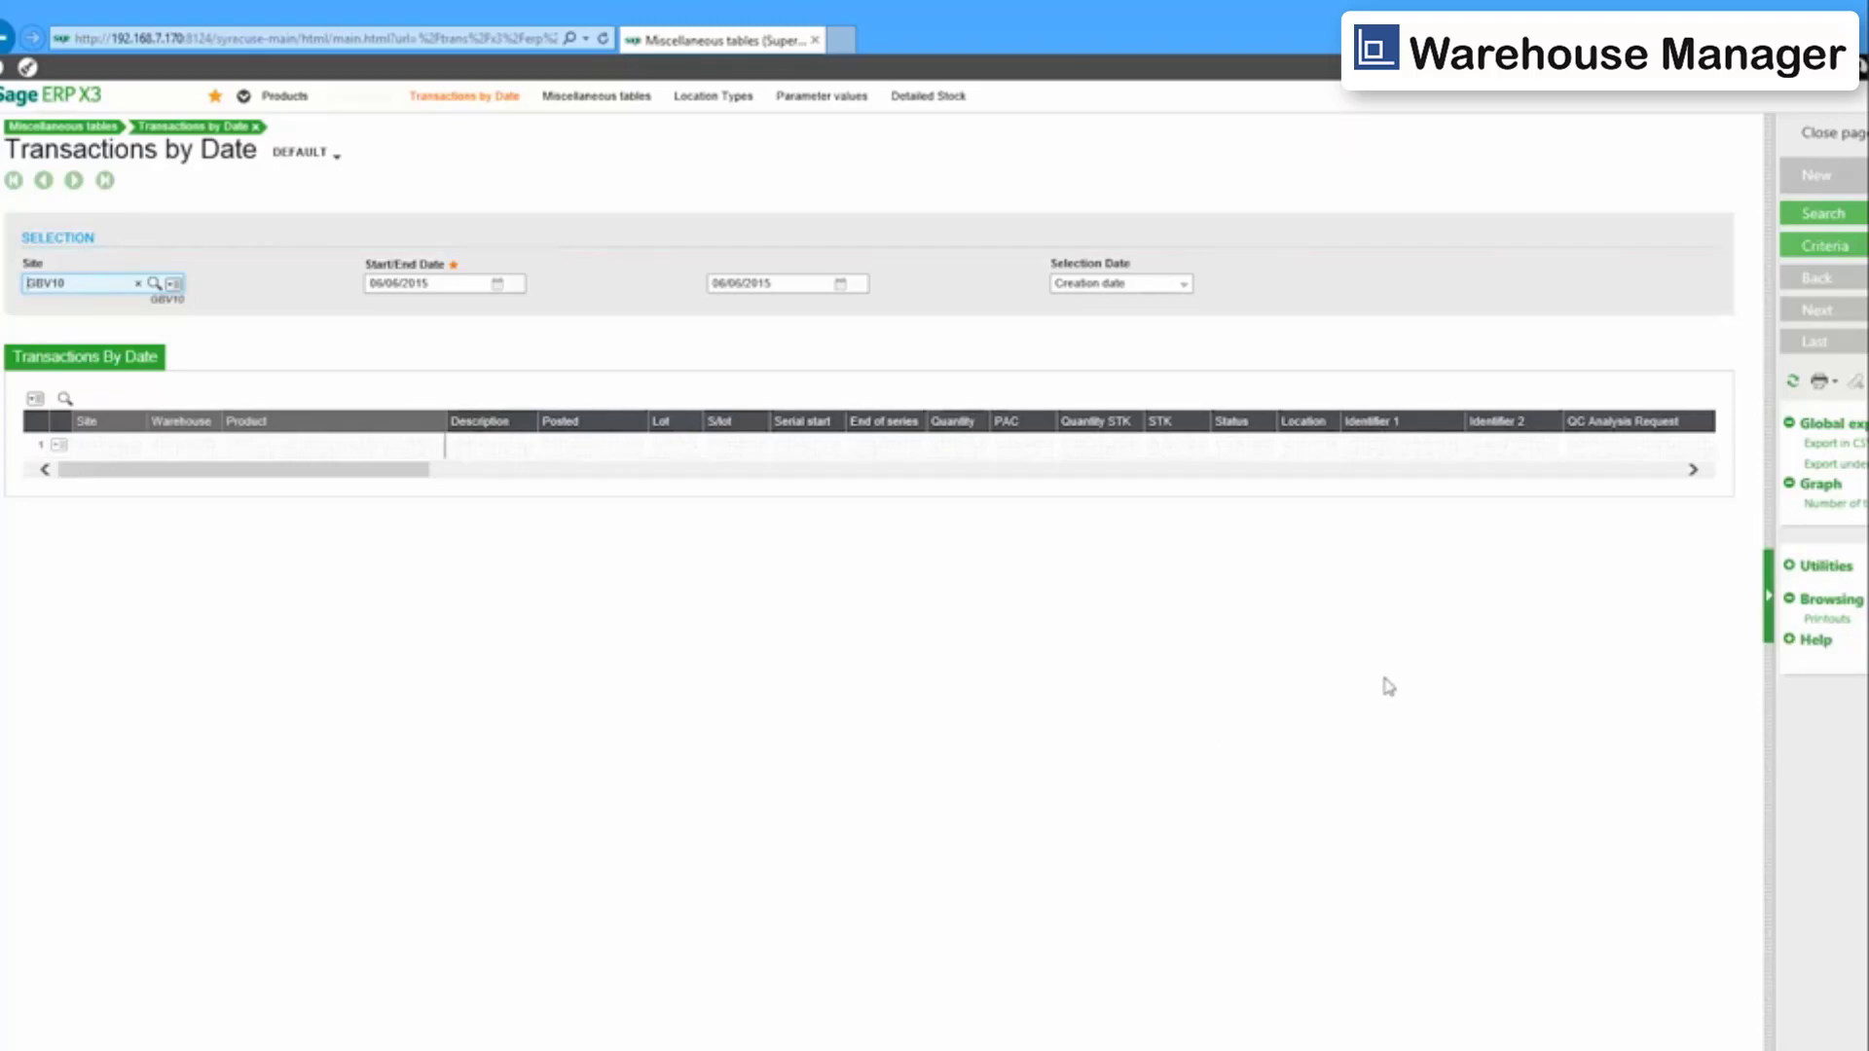
click(1811, 215)
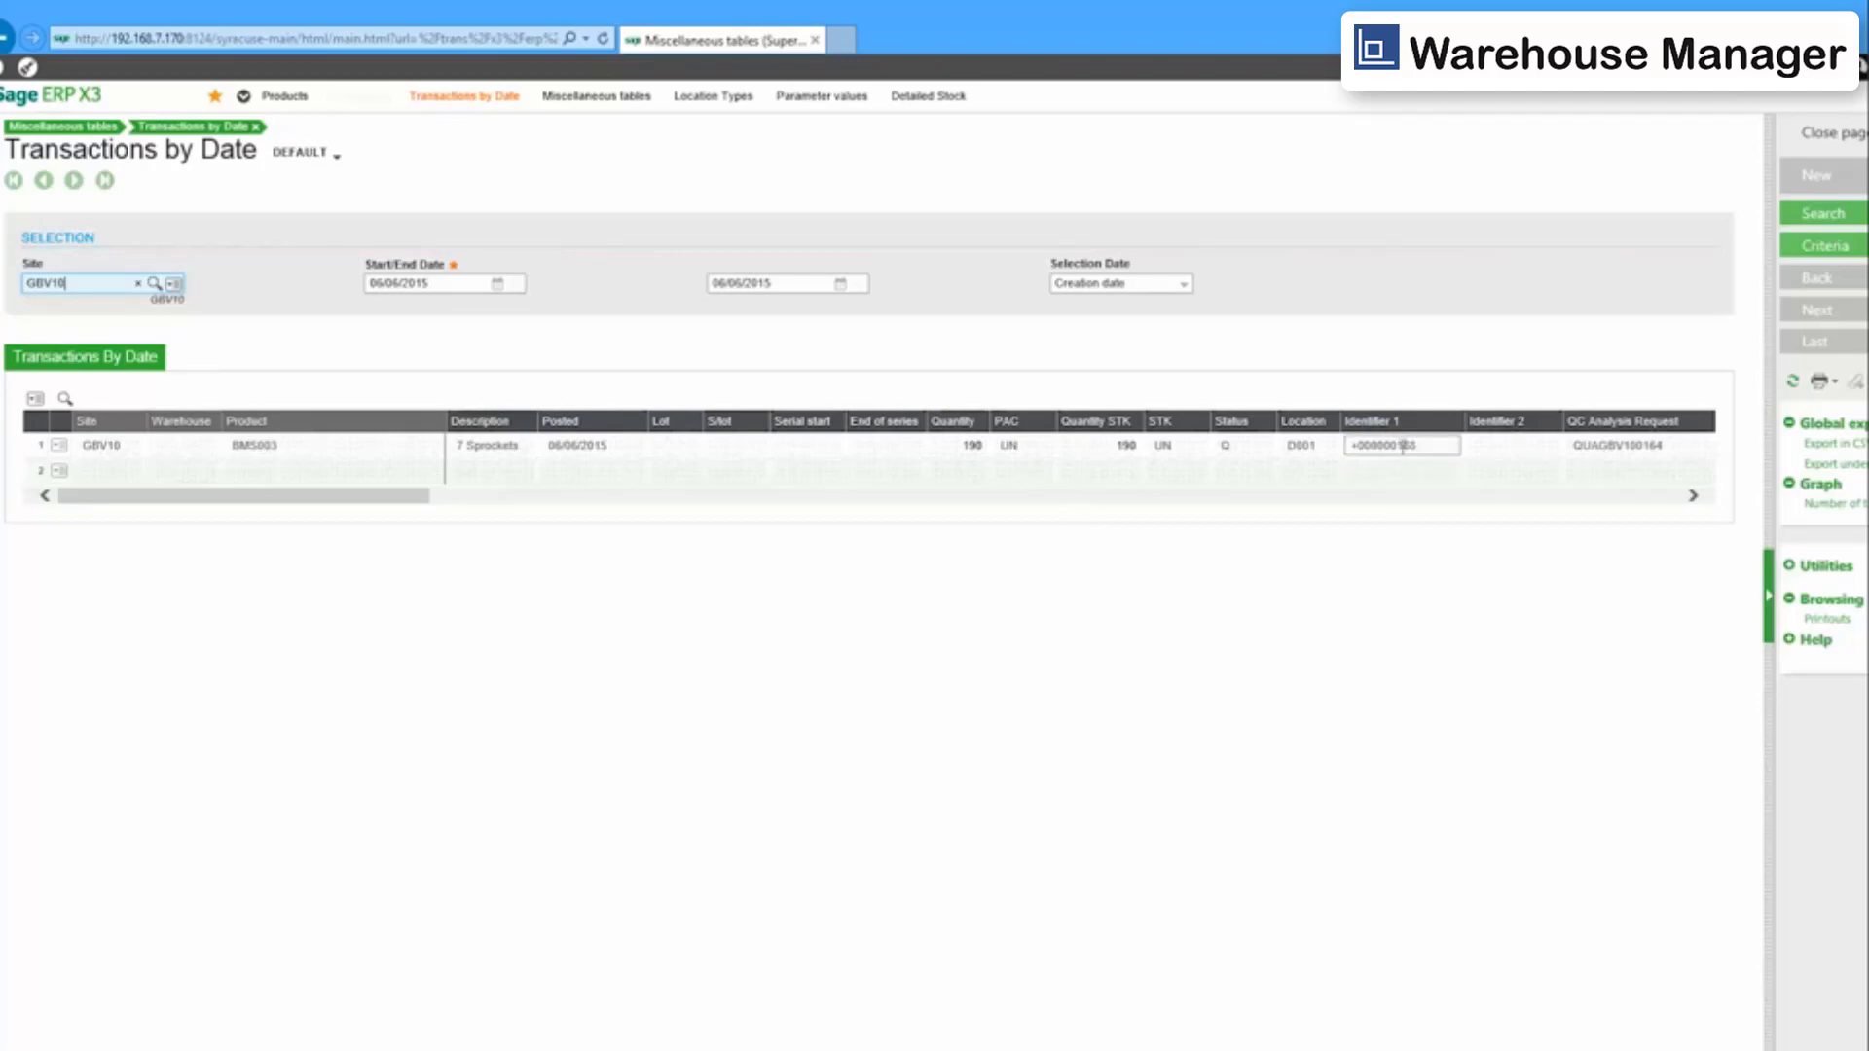
click(1304, 447)
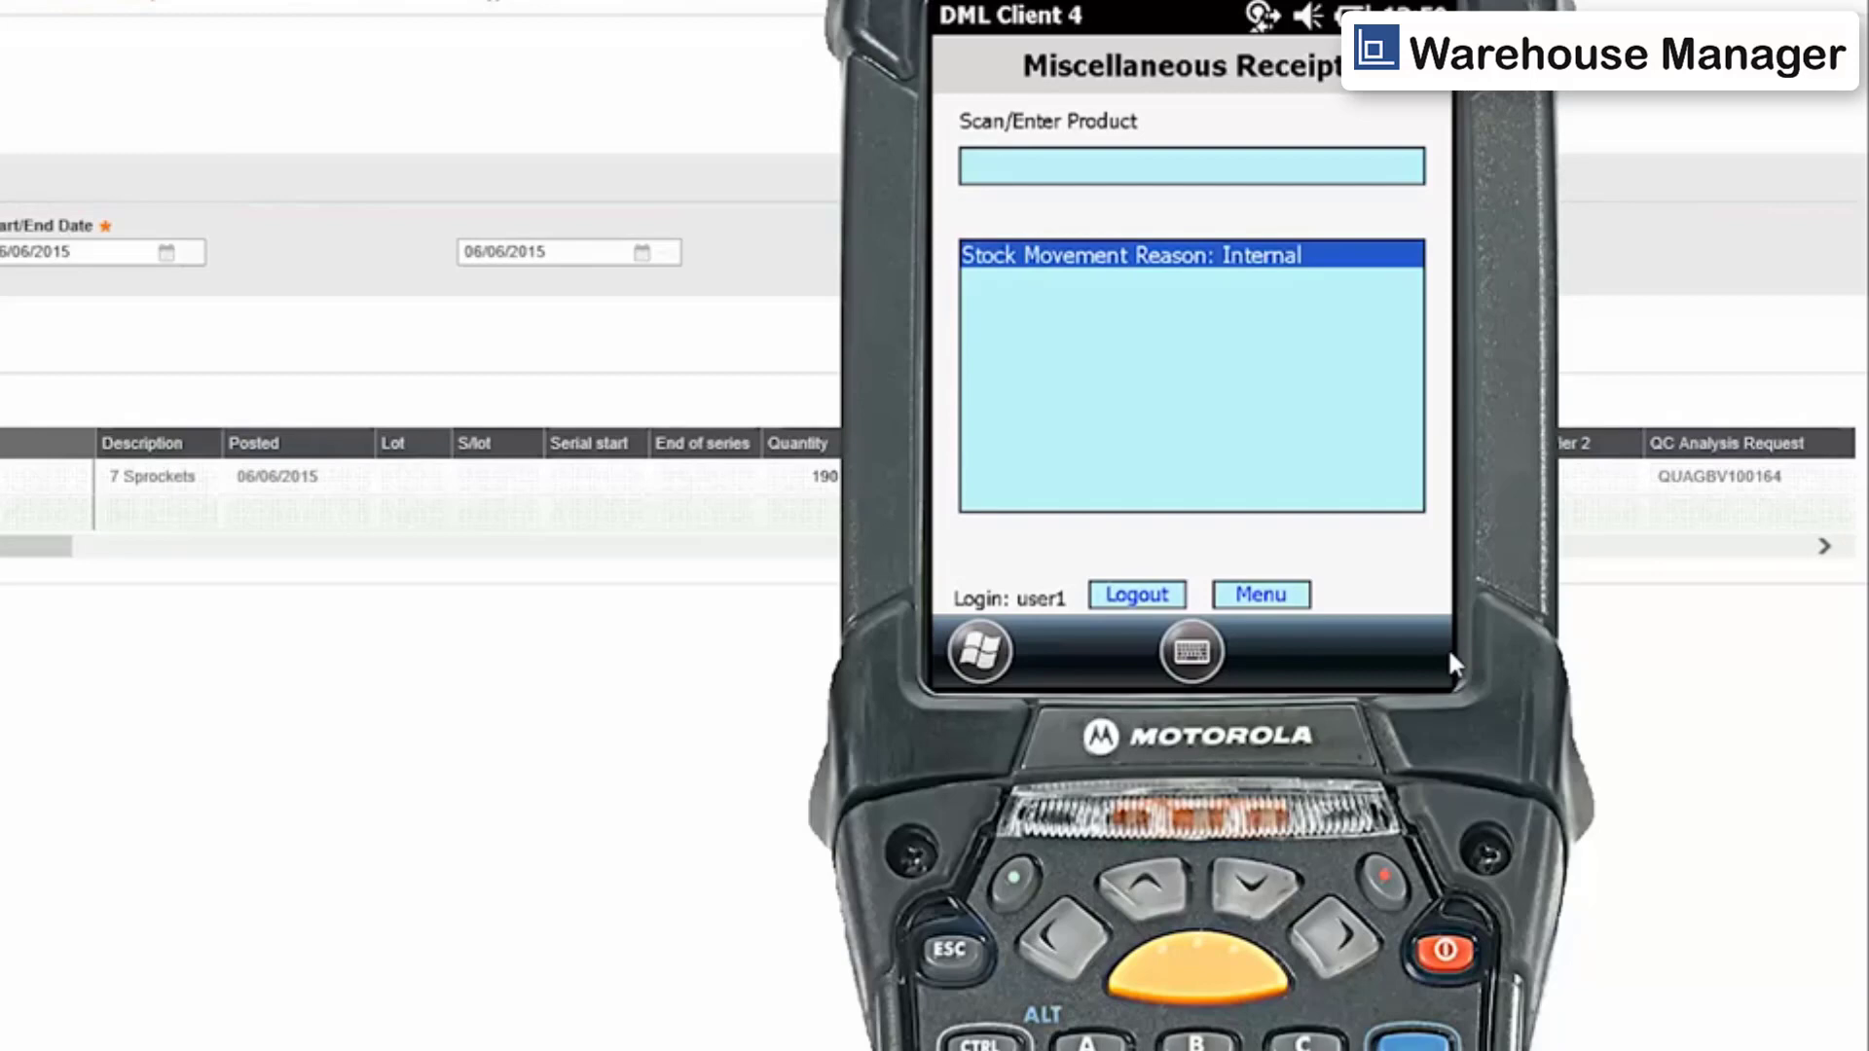
Start a Purchase Order Receipt selected by supplier from the handheld's main menu.
click(1258, 596)
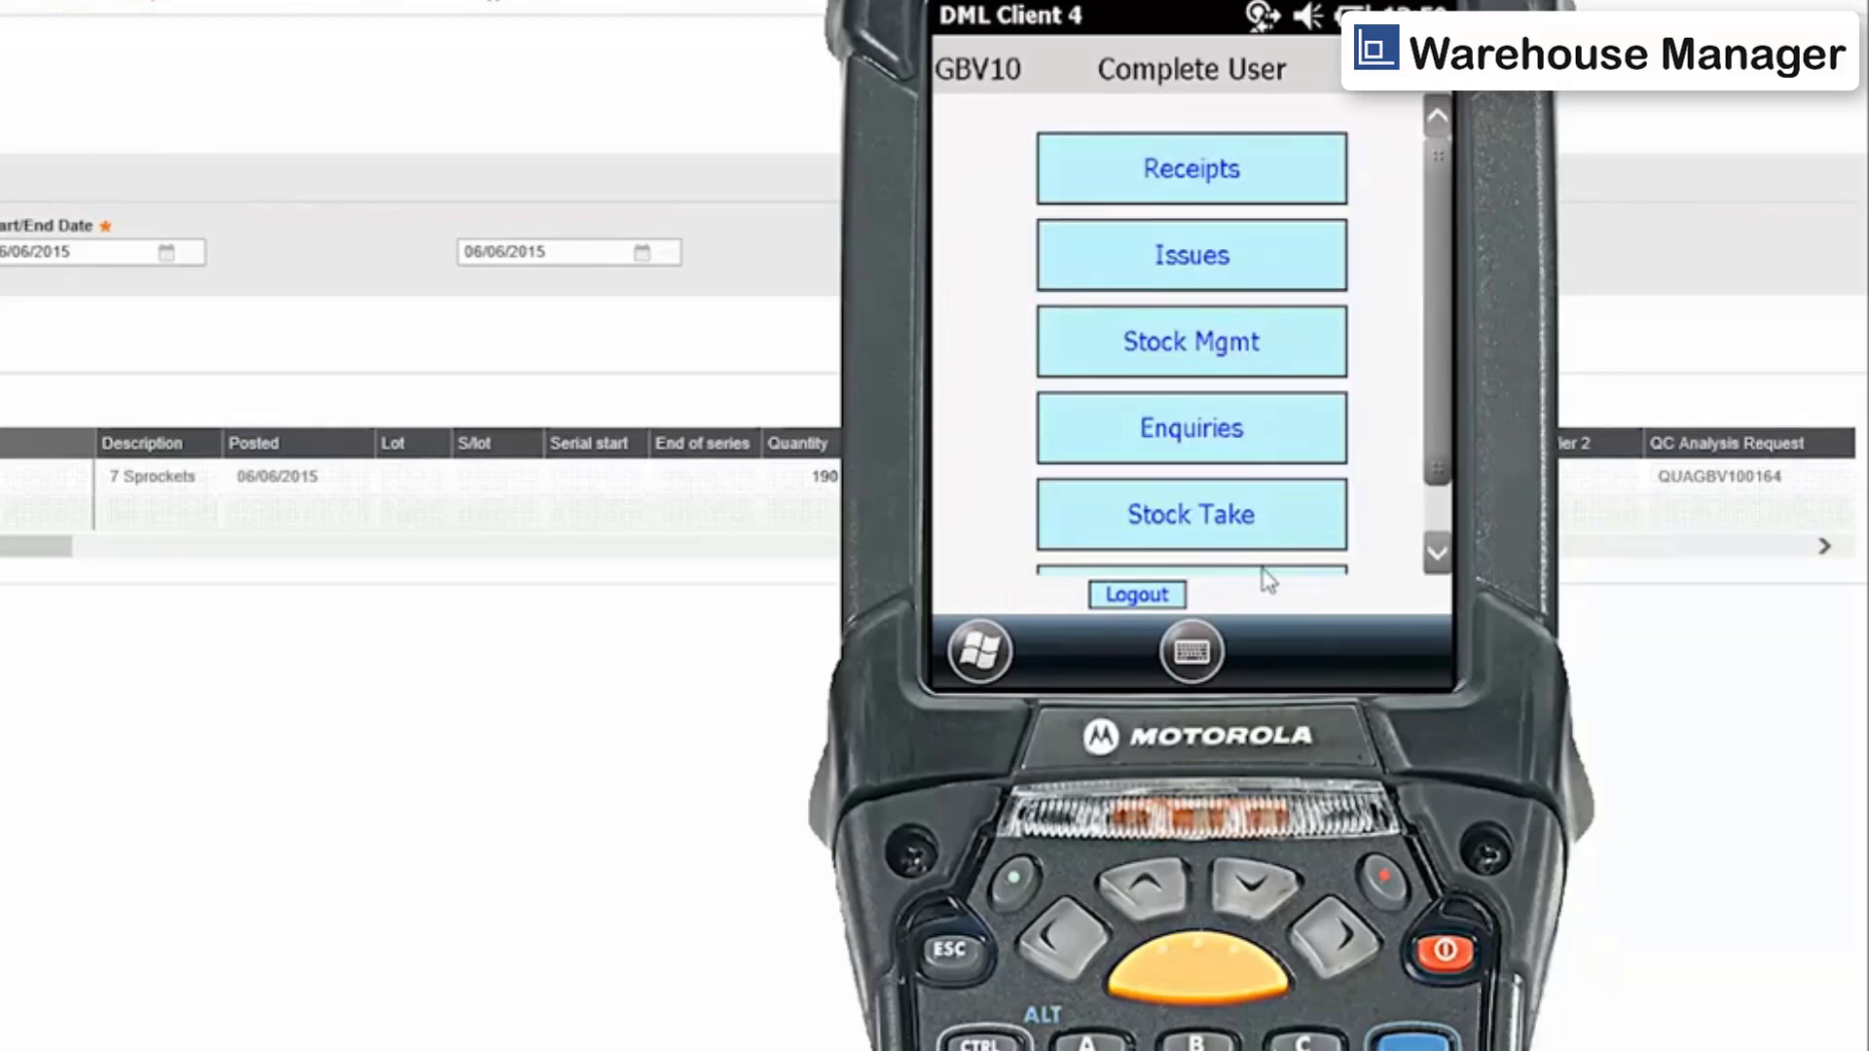
click(1176, 185)
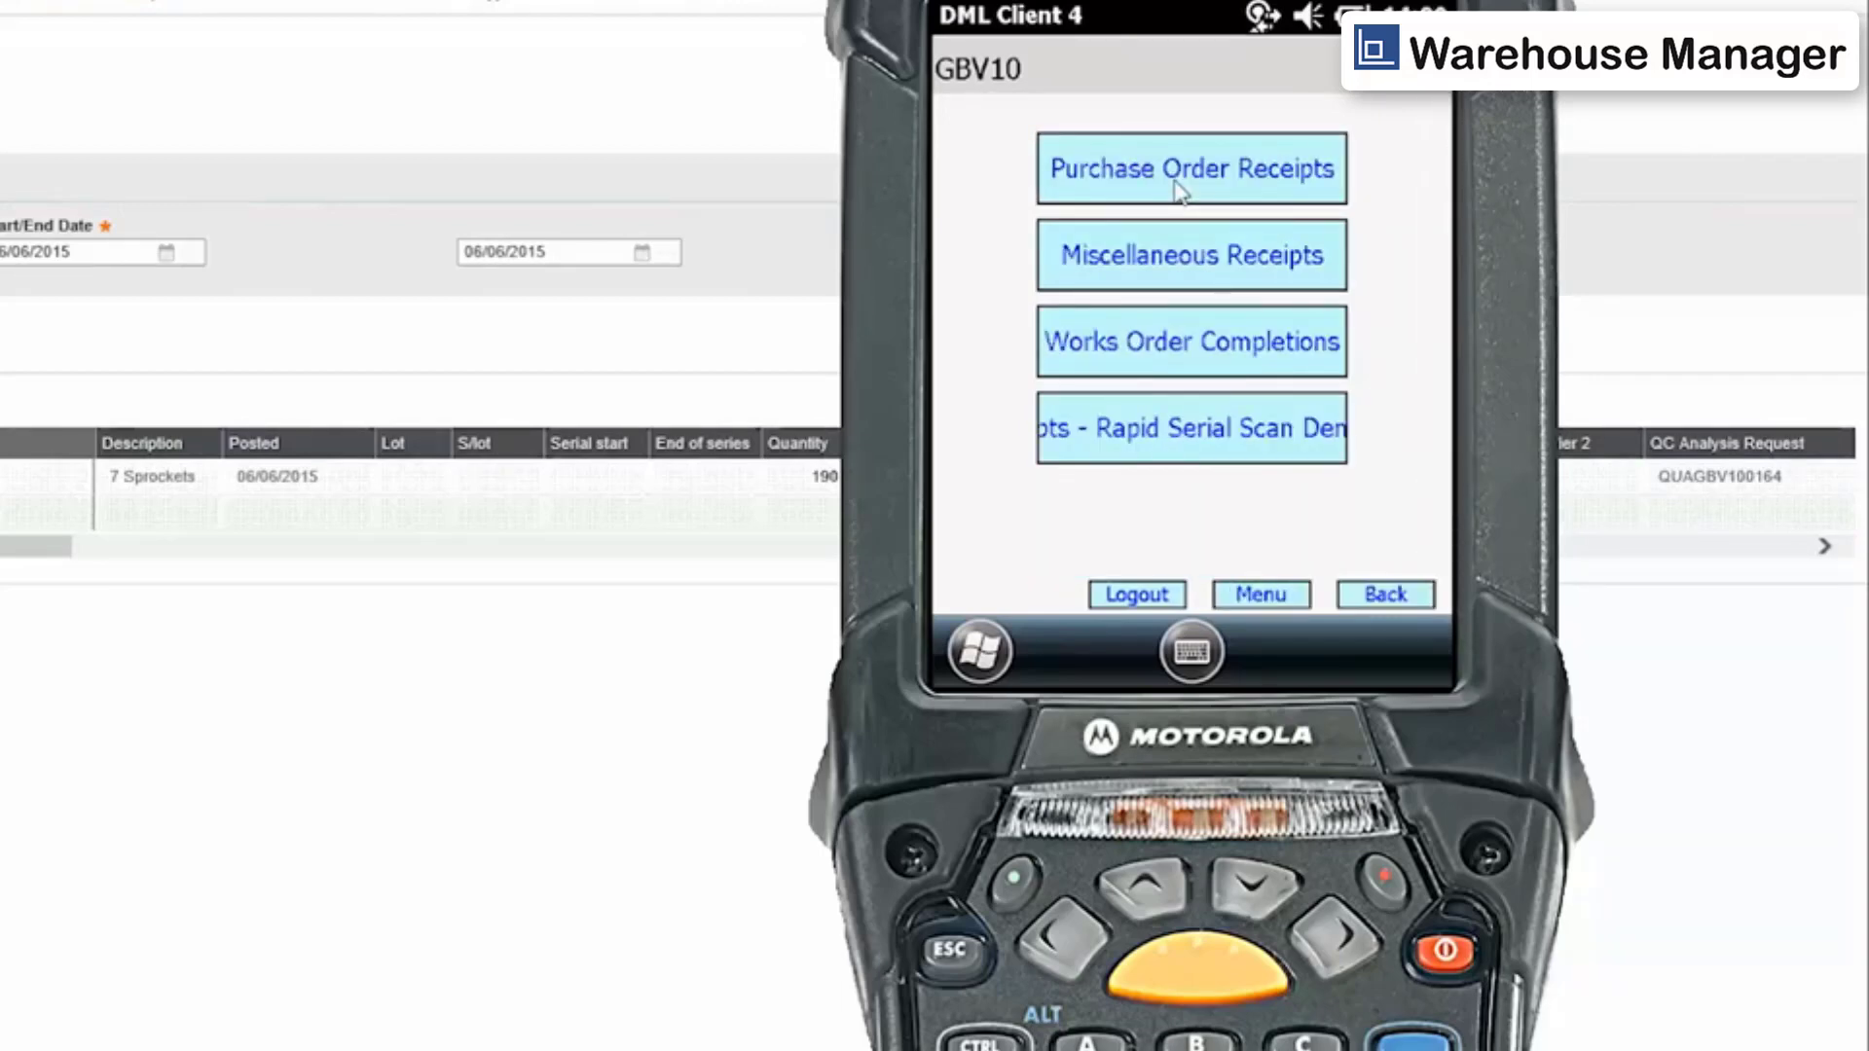
click(1178, 187)
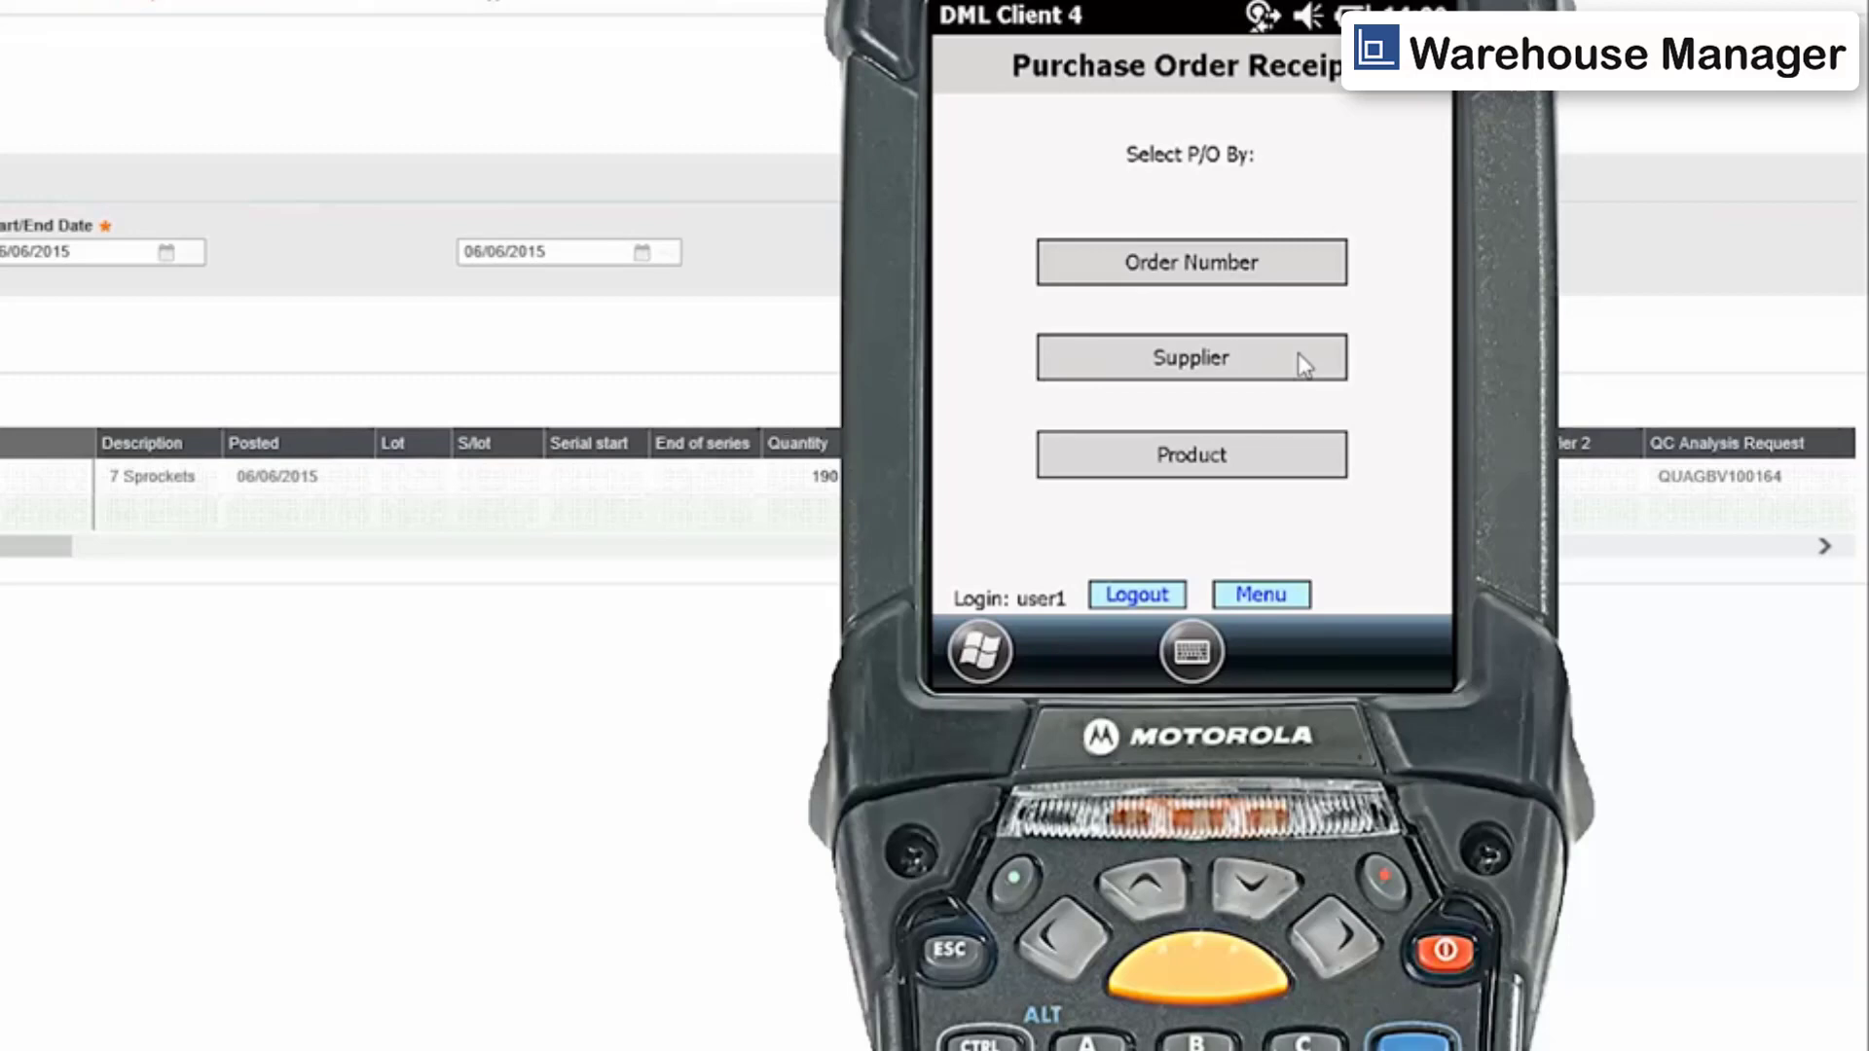
click(1303, 365)
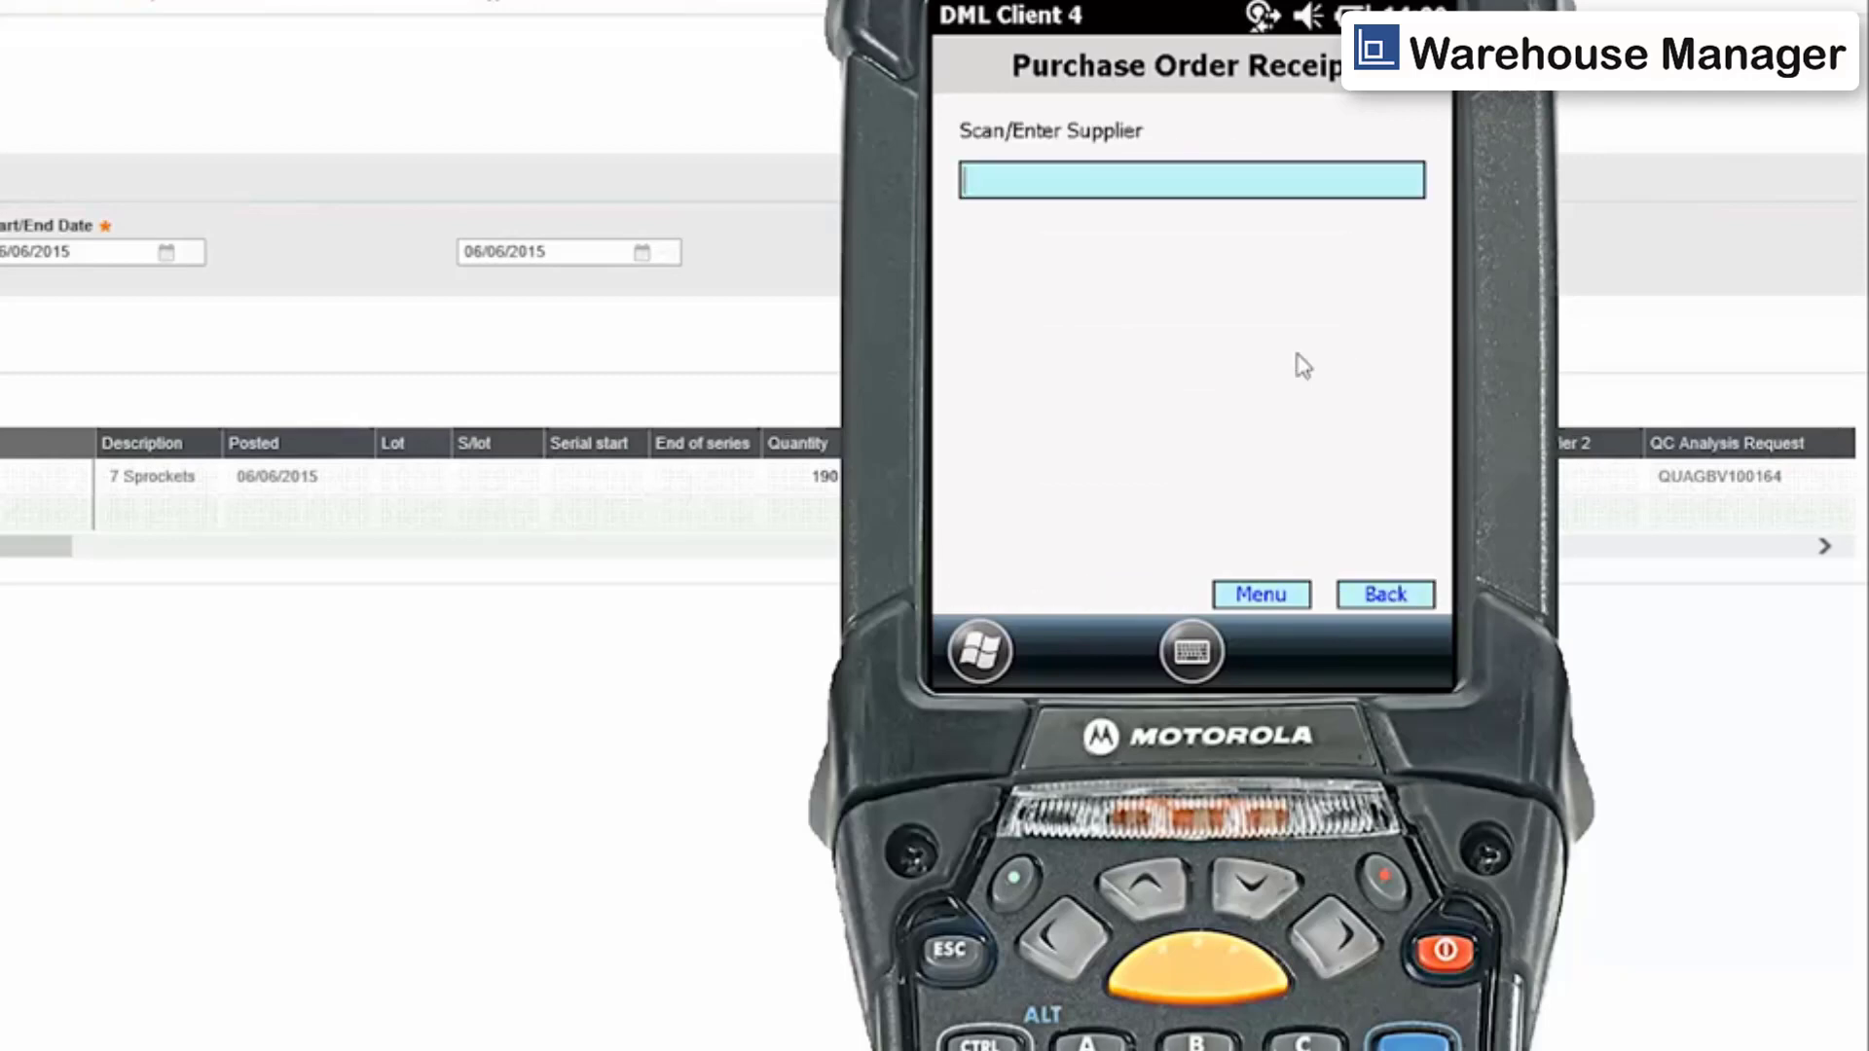
Search suppliers beginning with B and select Bike City.
text(B)
key(Return)
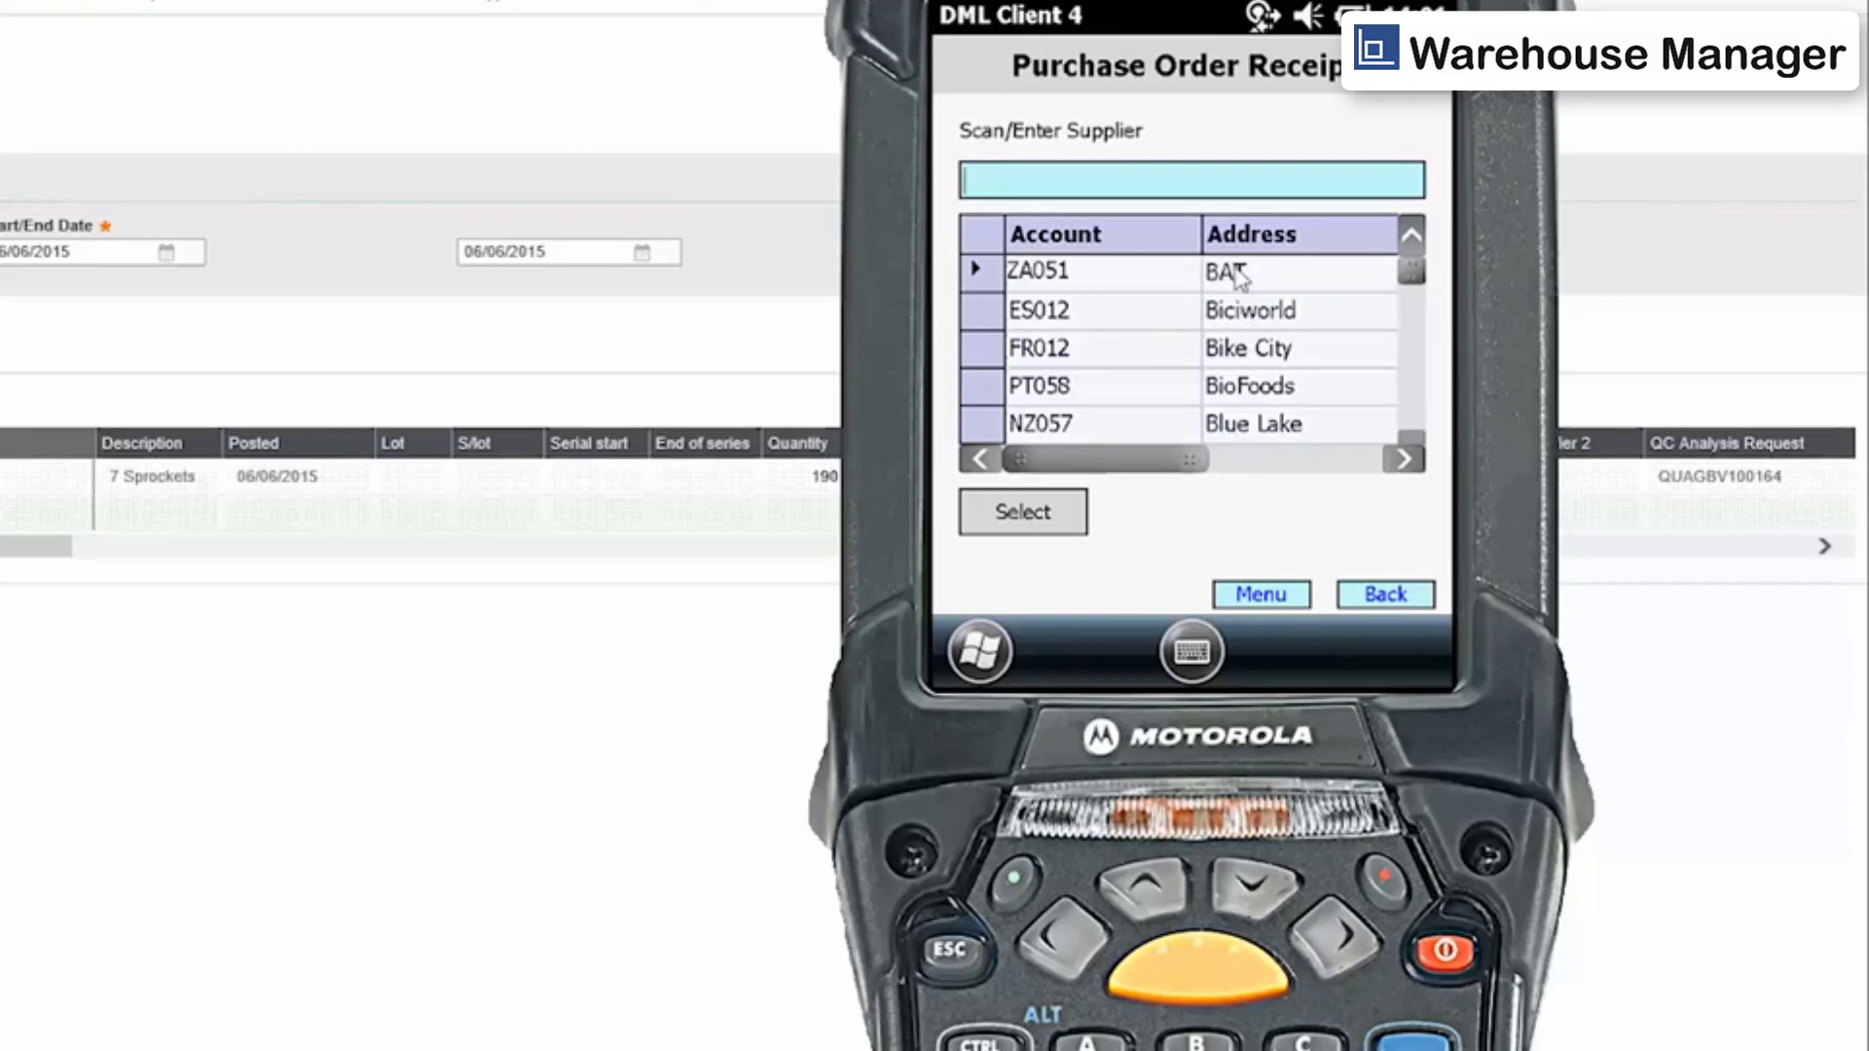
click(1000, 361)
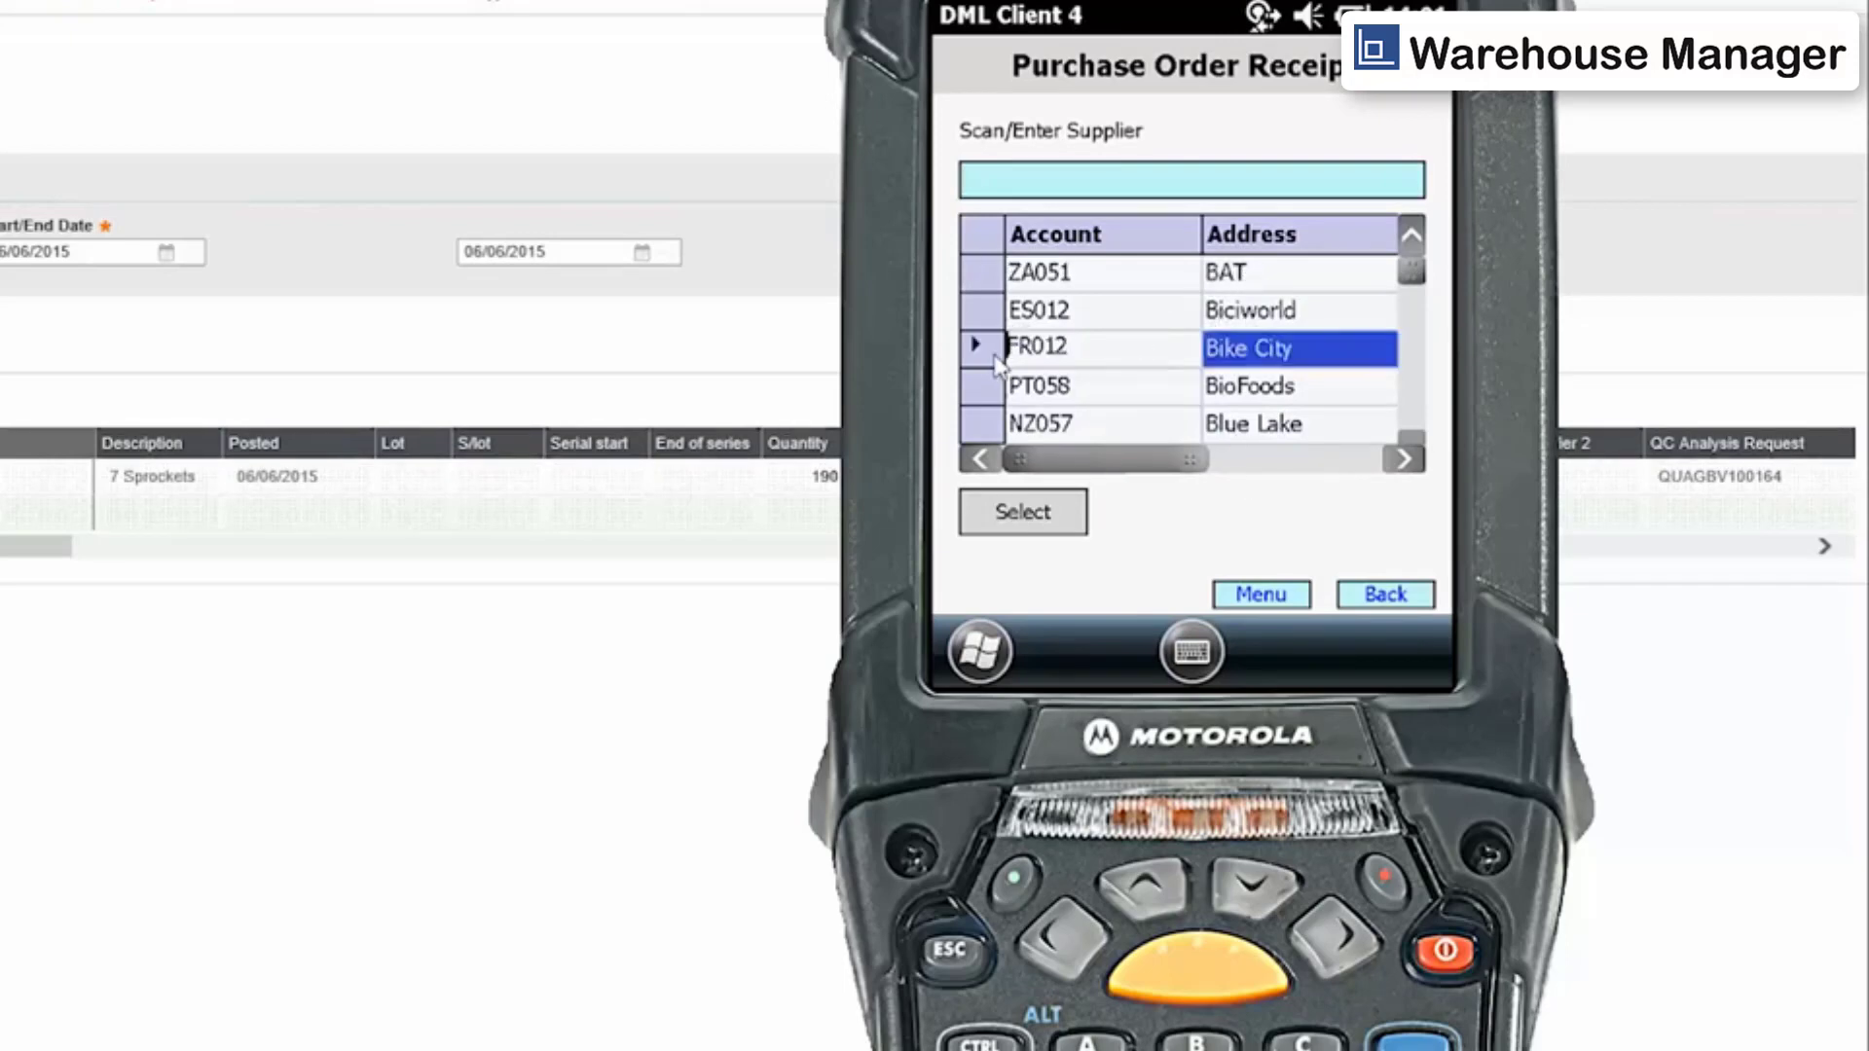
click(1004, 516)
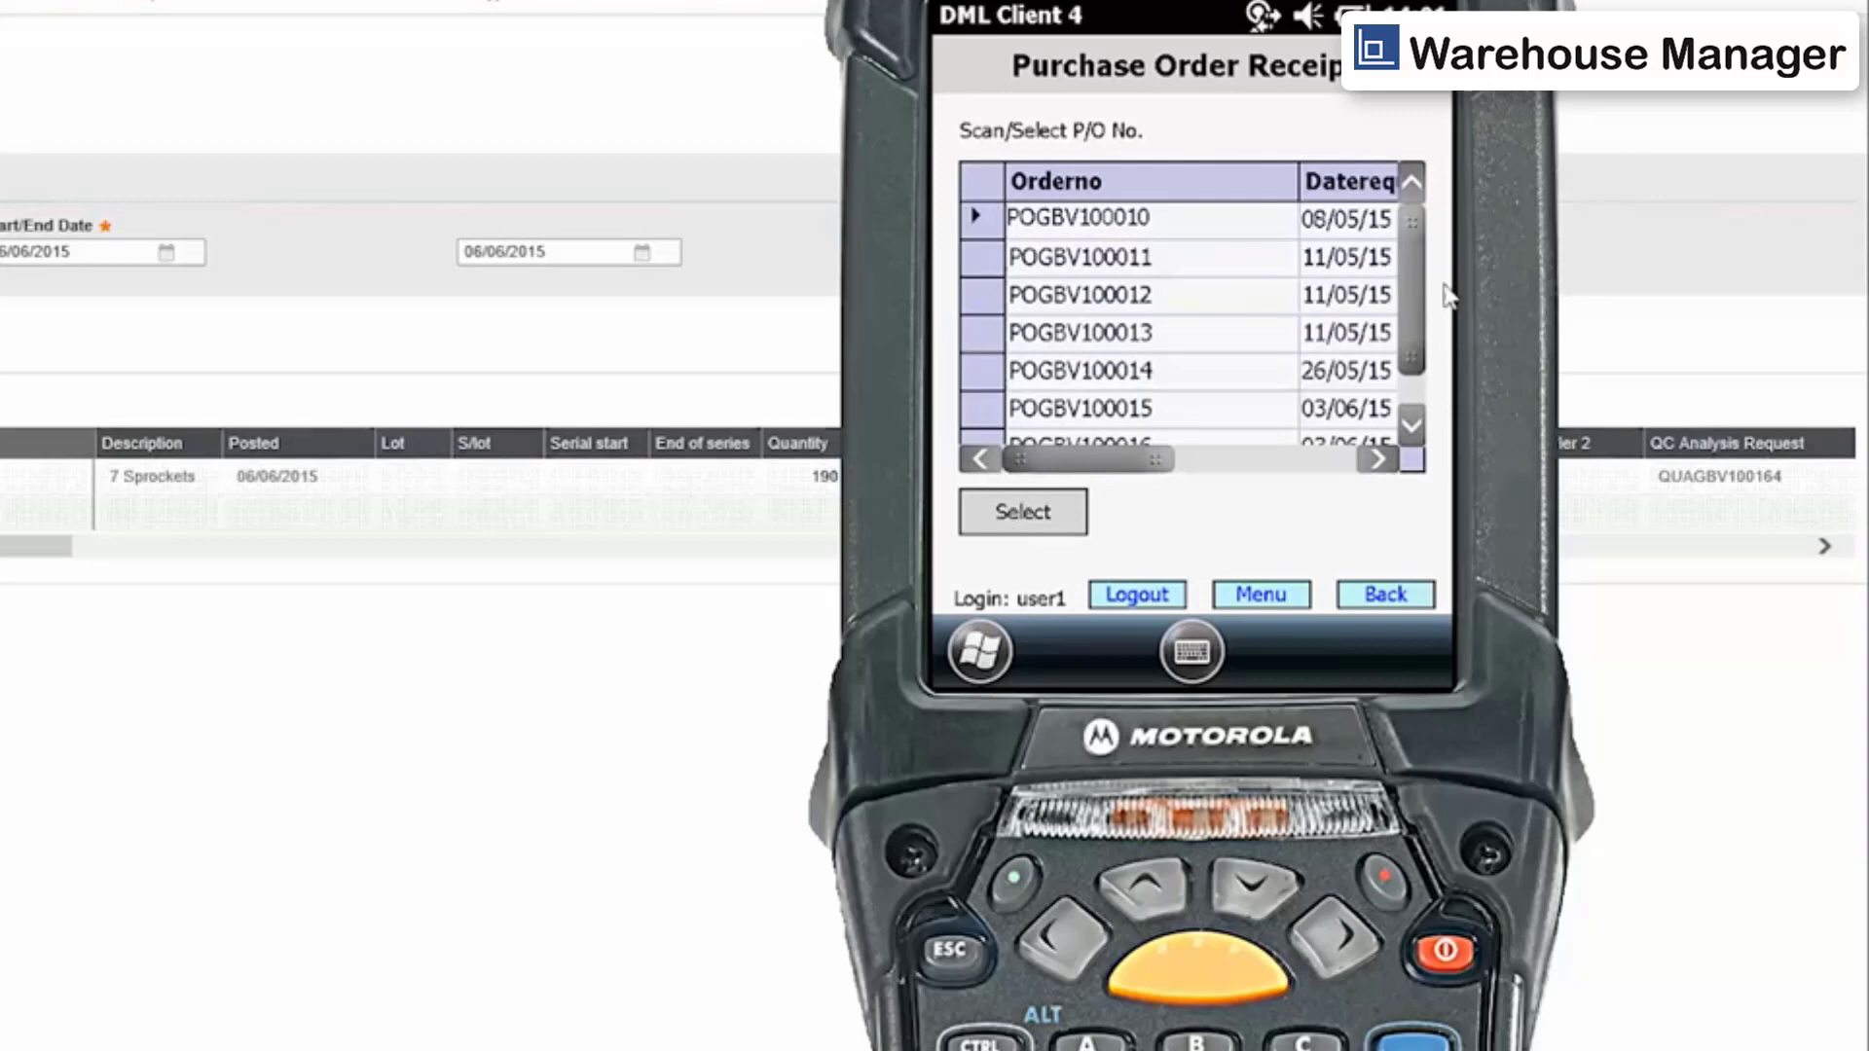
Select the supplier's purchase order dated 03/06/15.
click(1419, 390)
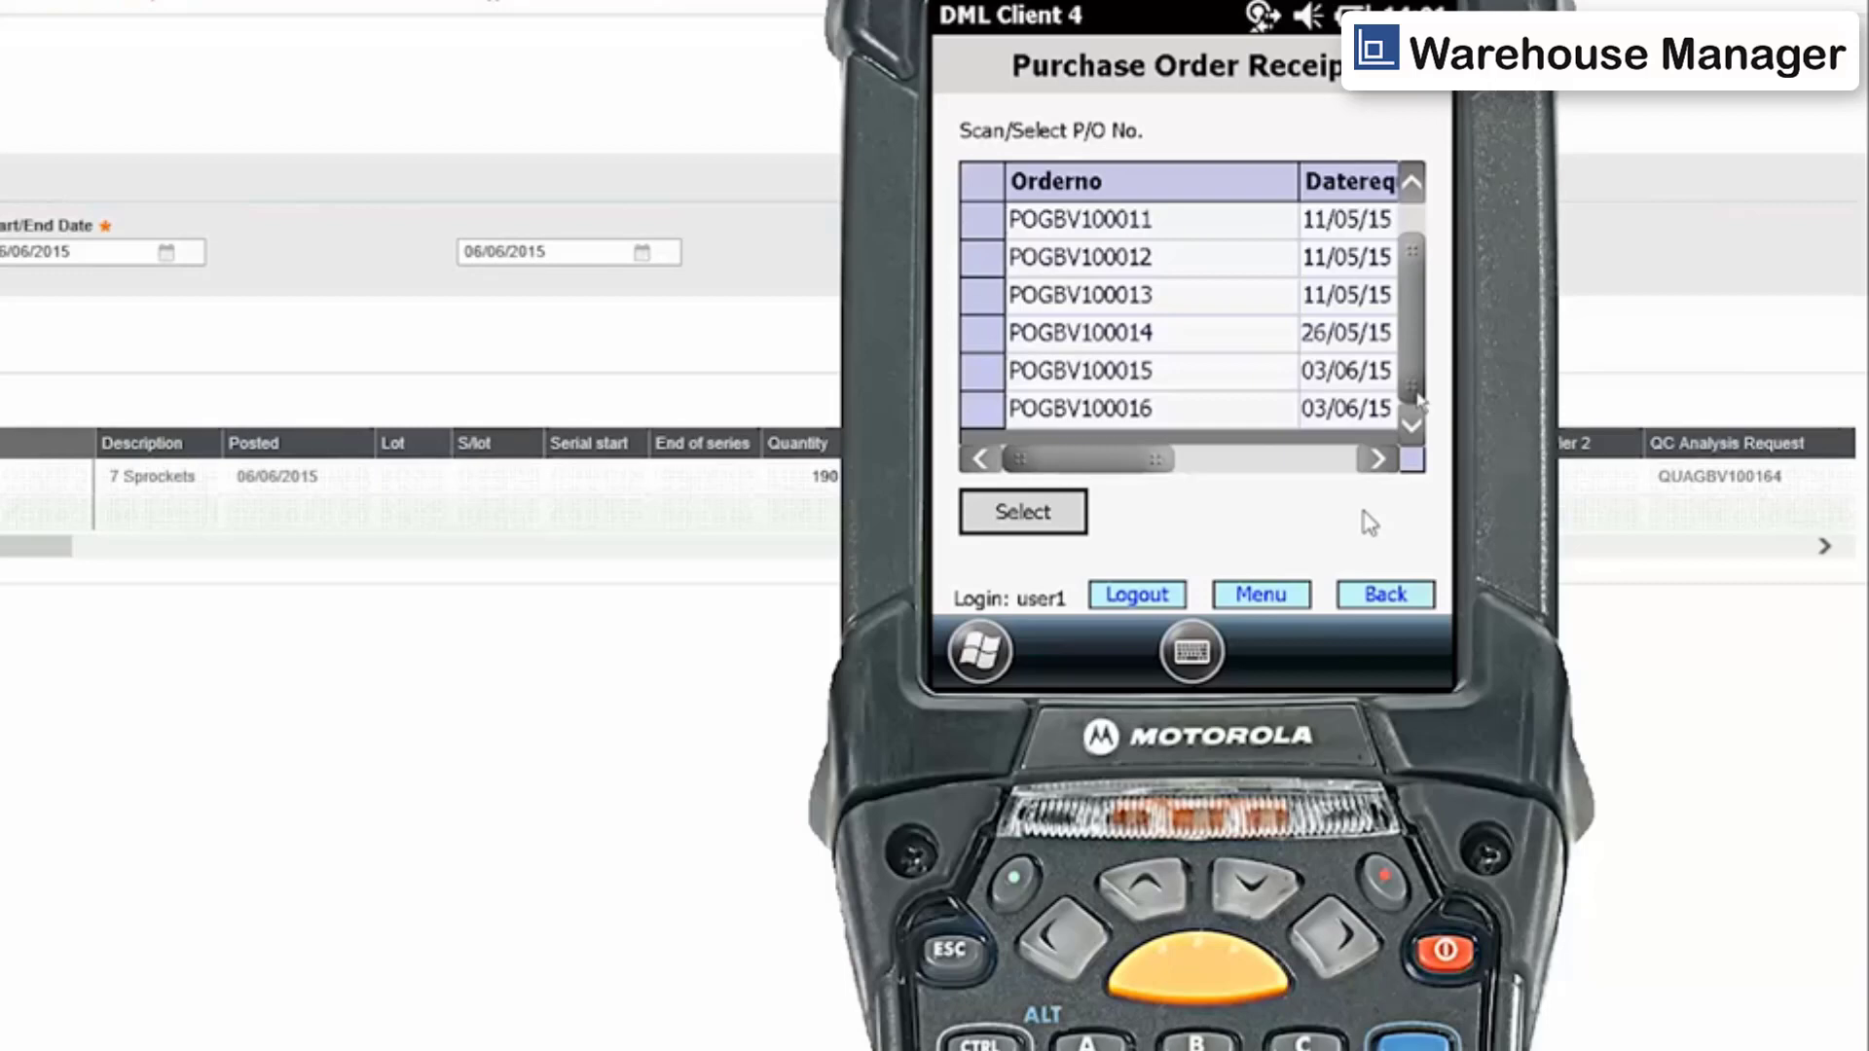
click(983, 378)
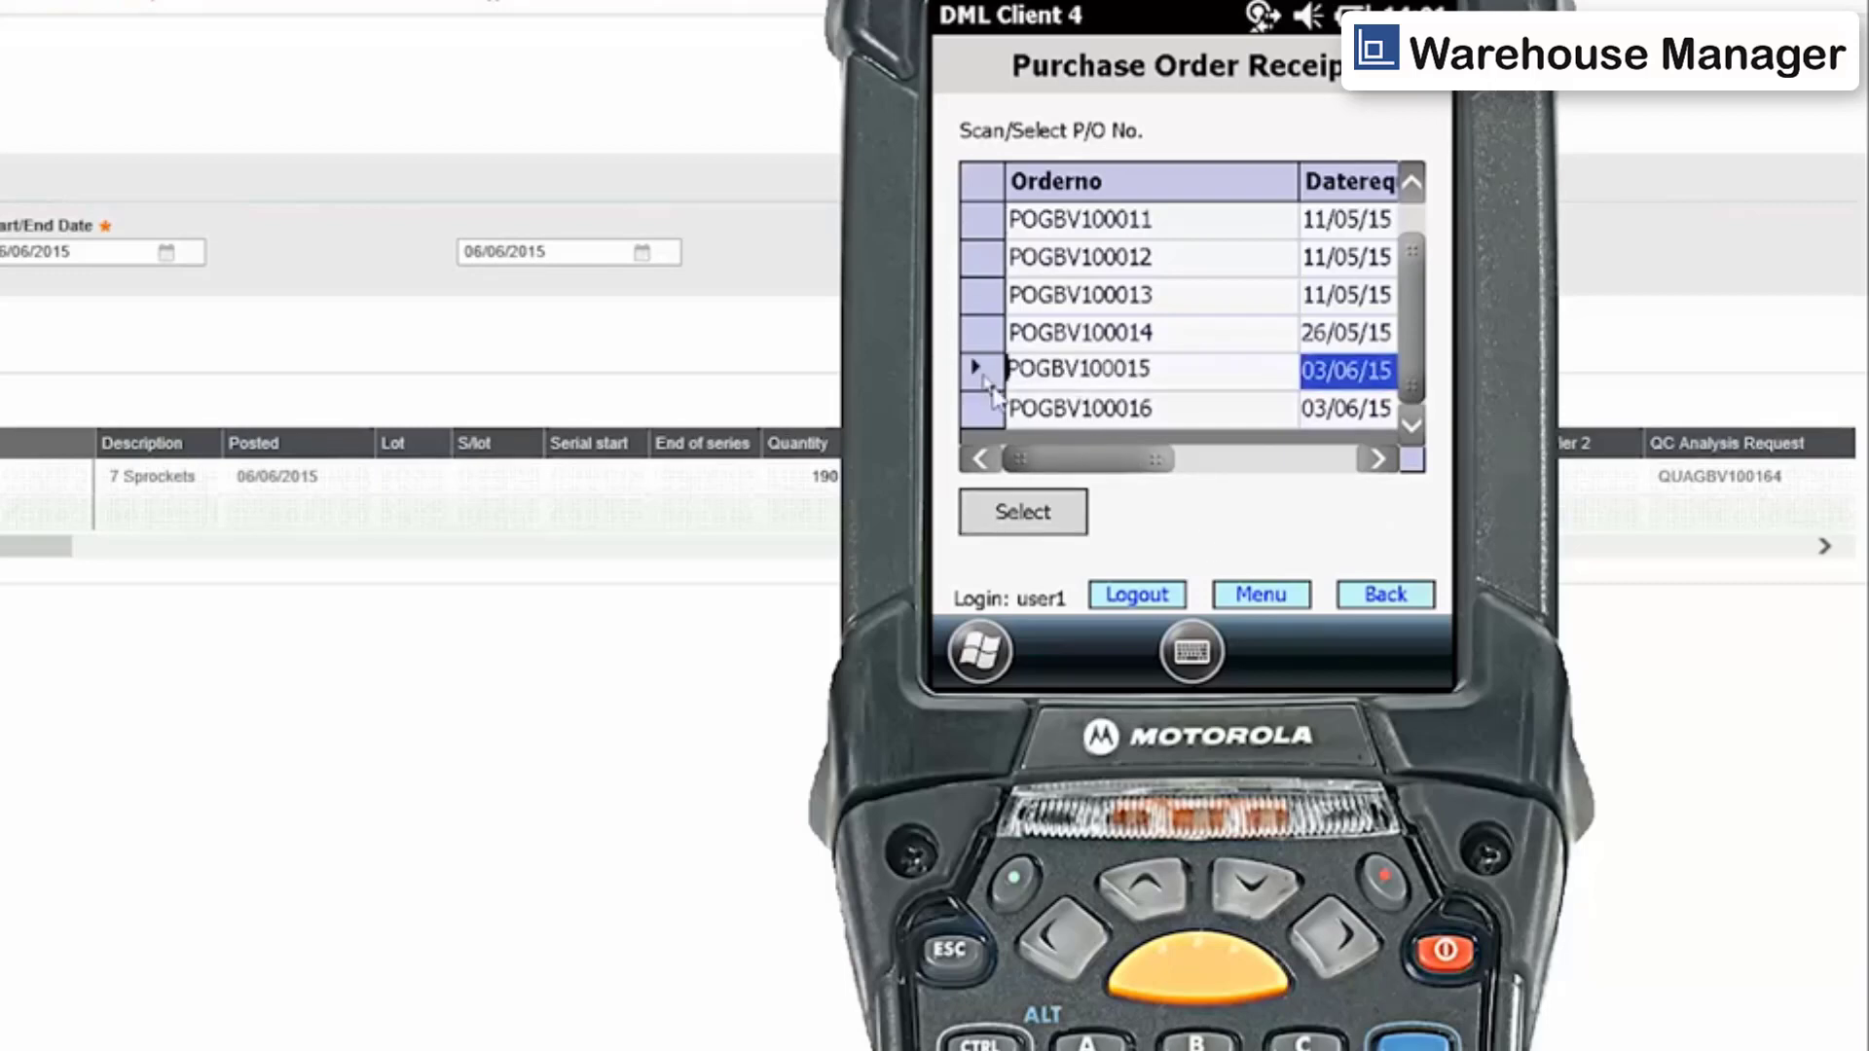
click(1027, 526)
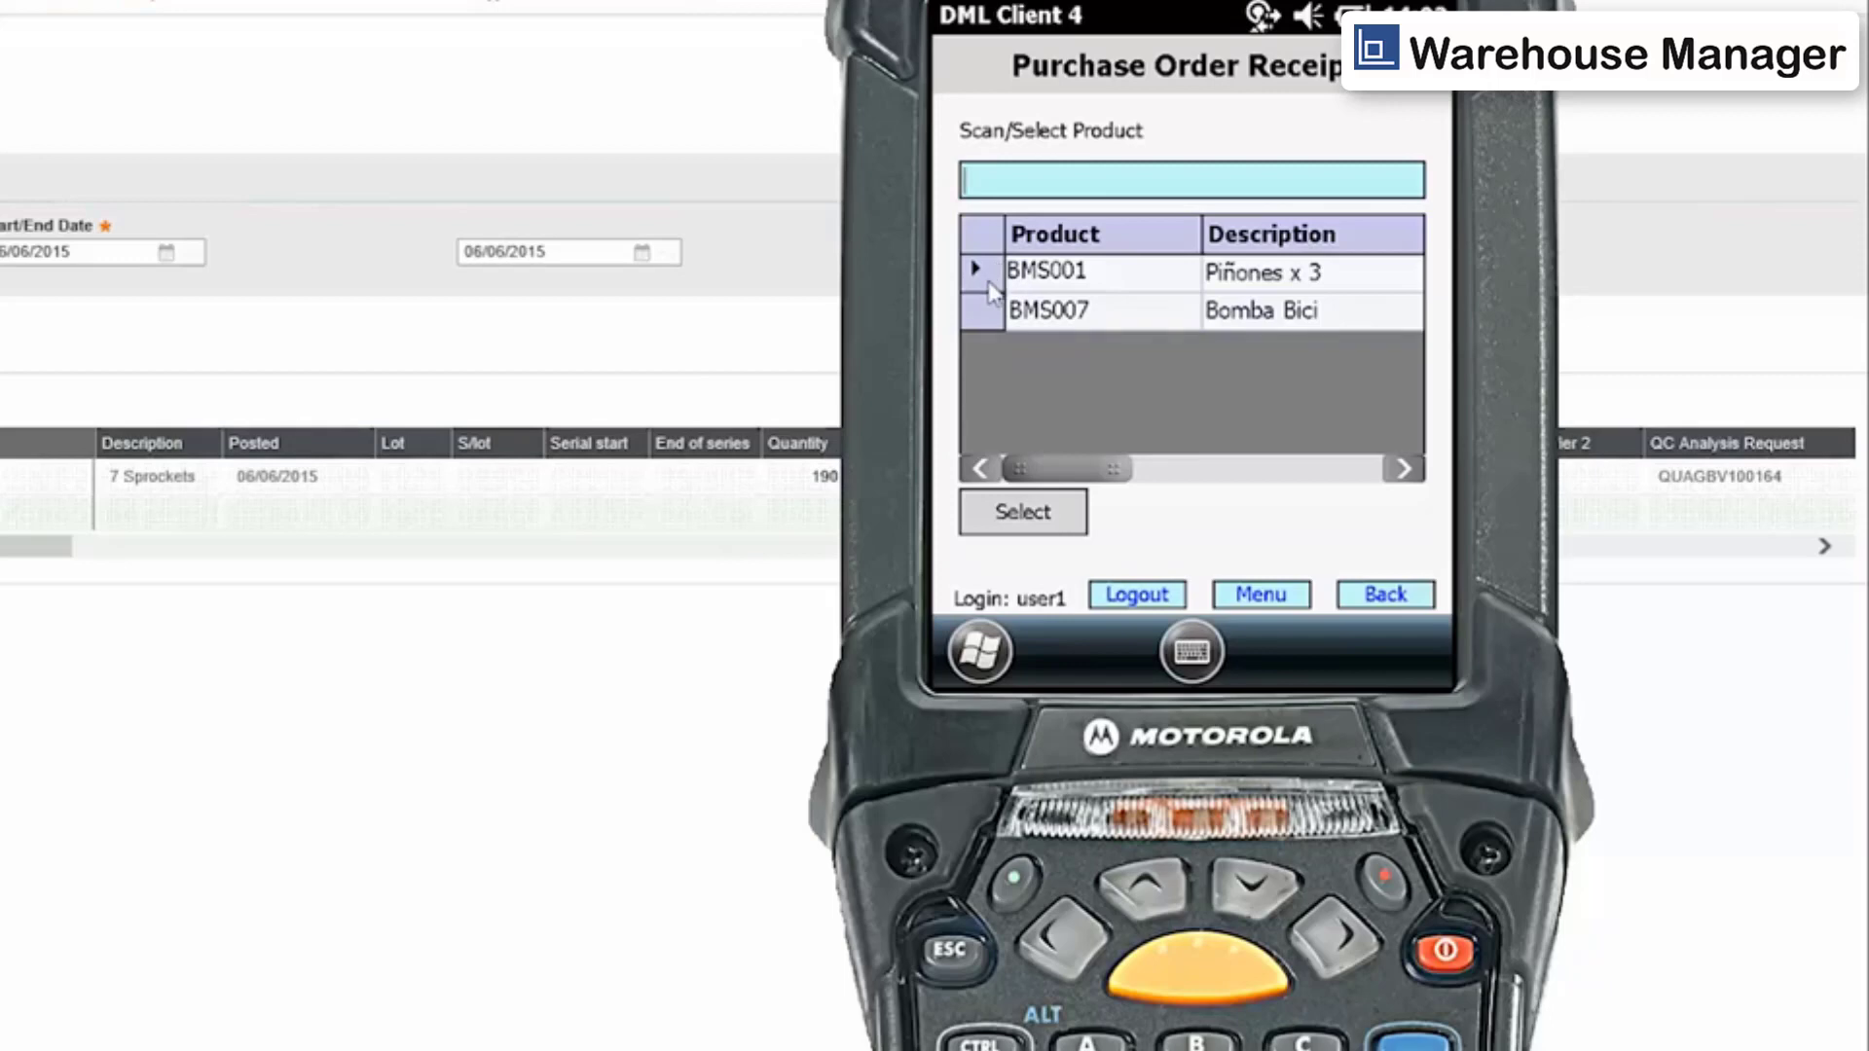
Select product BMS001 (Piñones x 3) from the order lines.
click(991, 286)
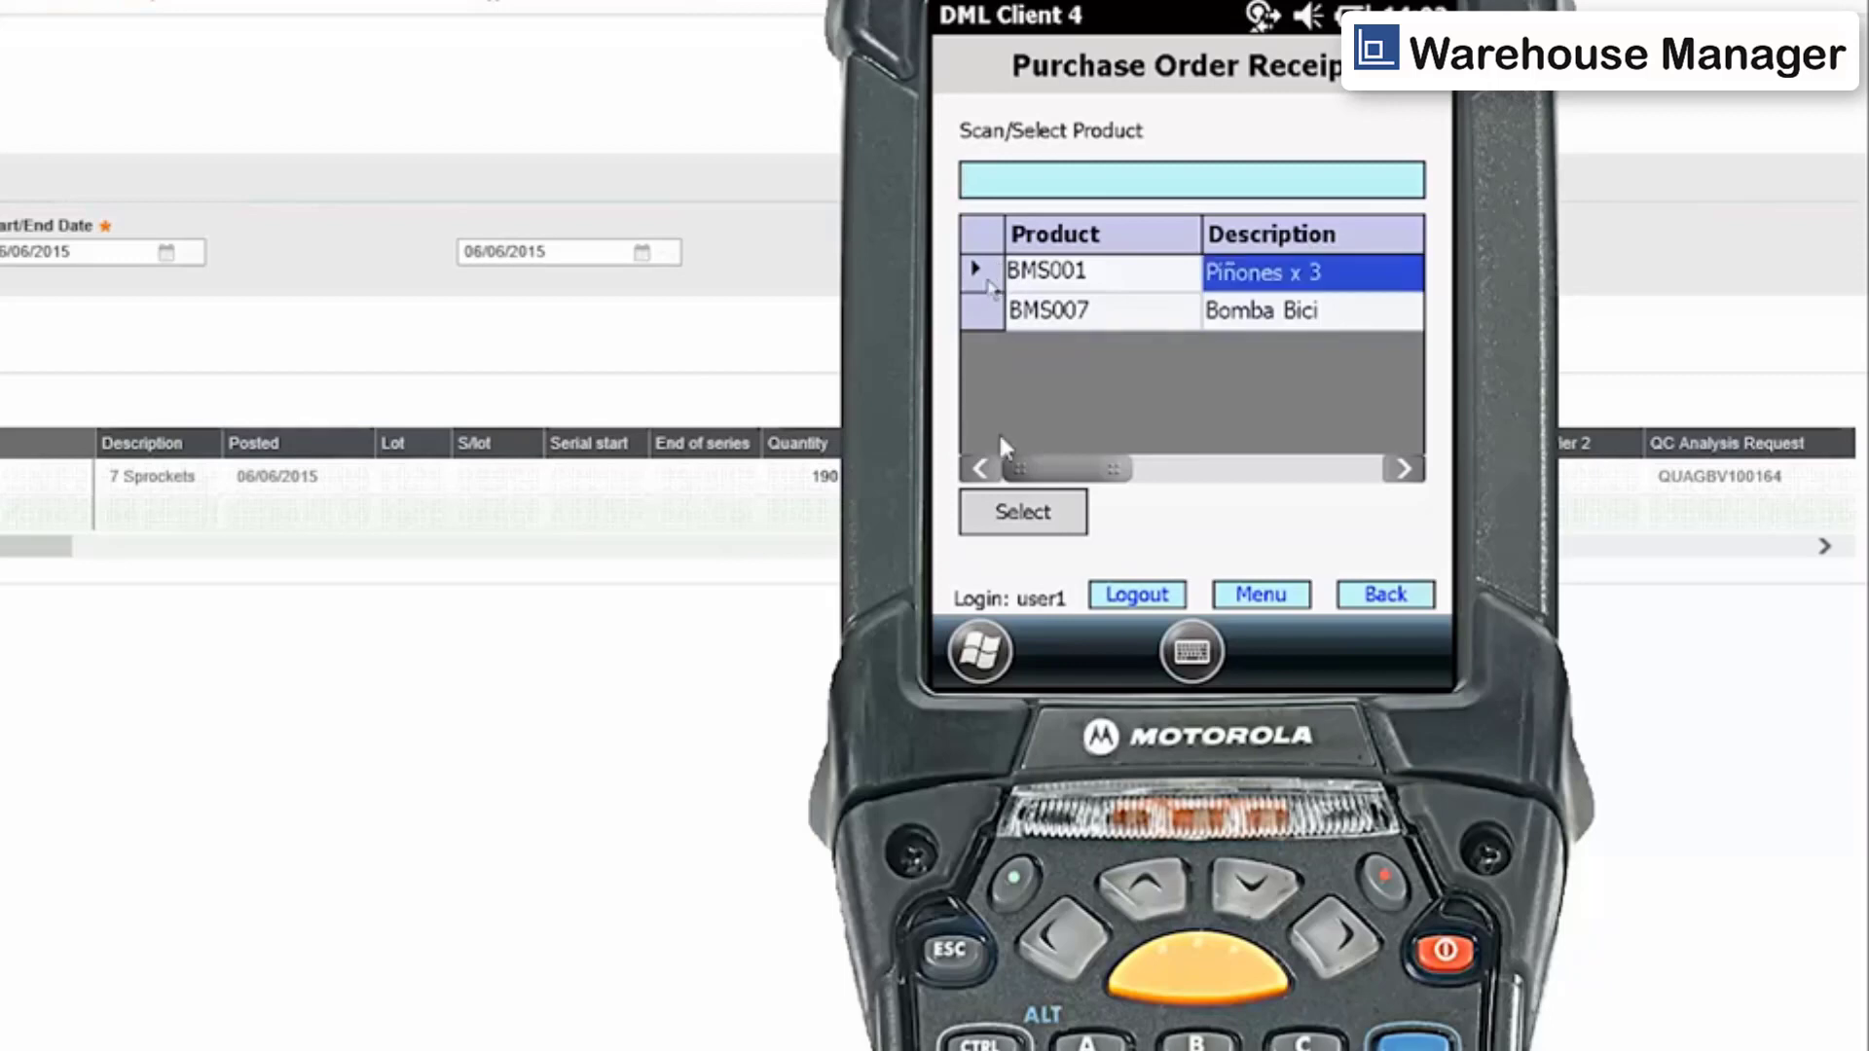
click(1042, 531)
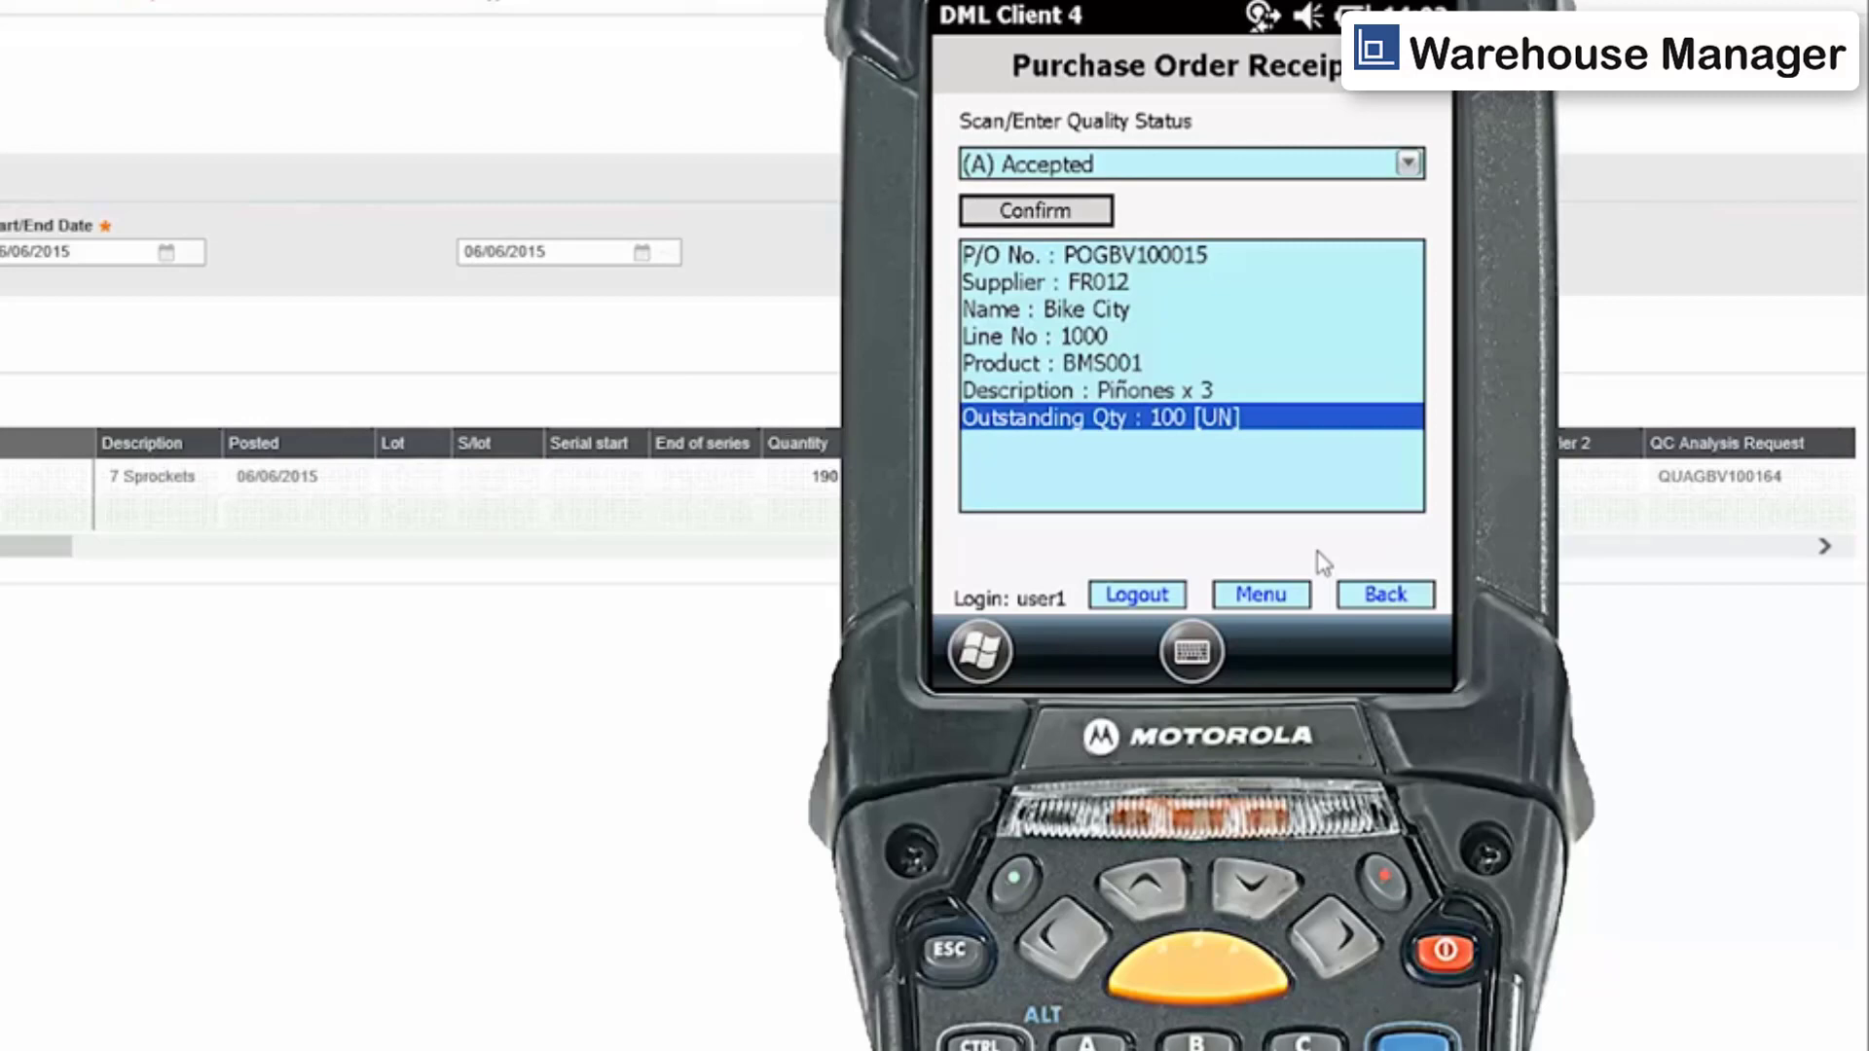
Confirm the (A) Accepted quality status and enter location D001.
click(1068, 230)
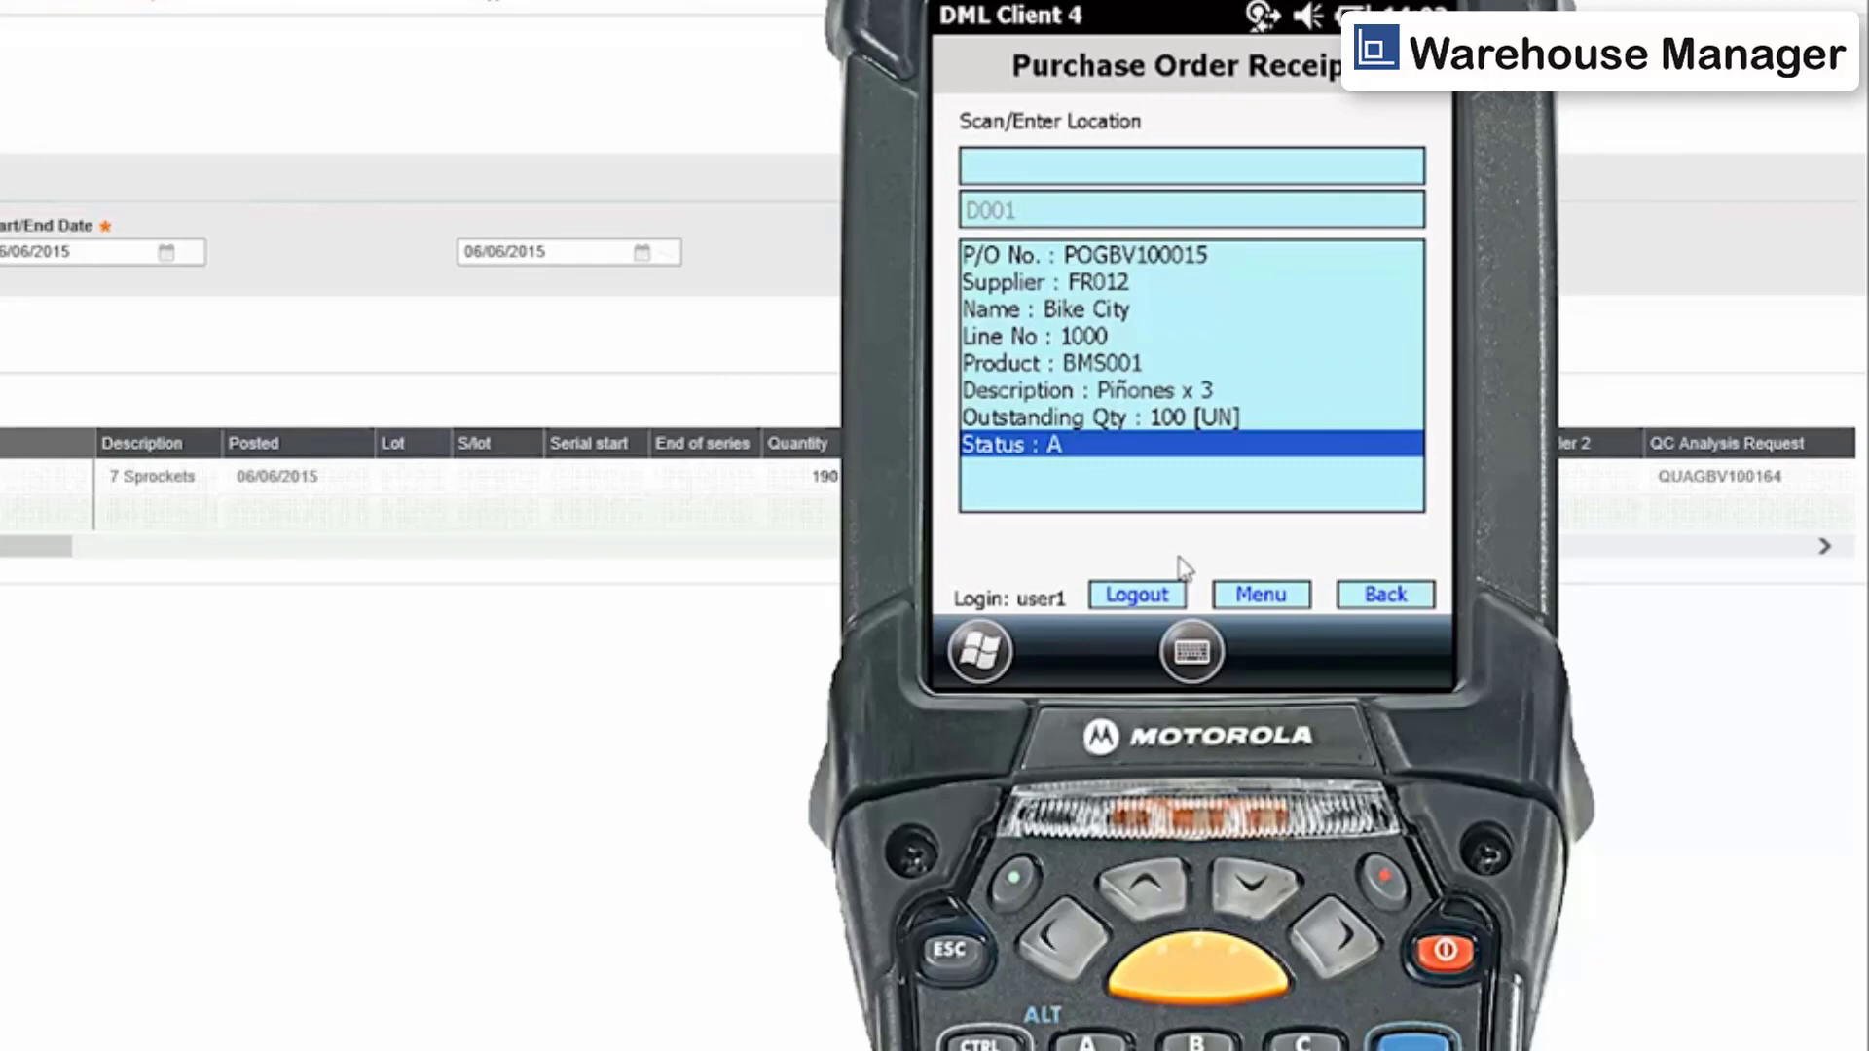
text(D001)
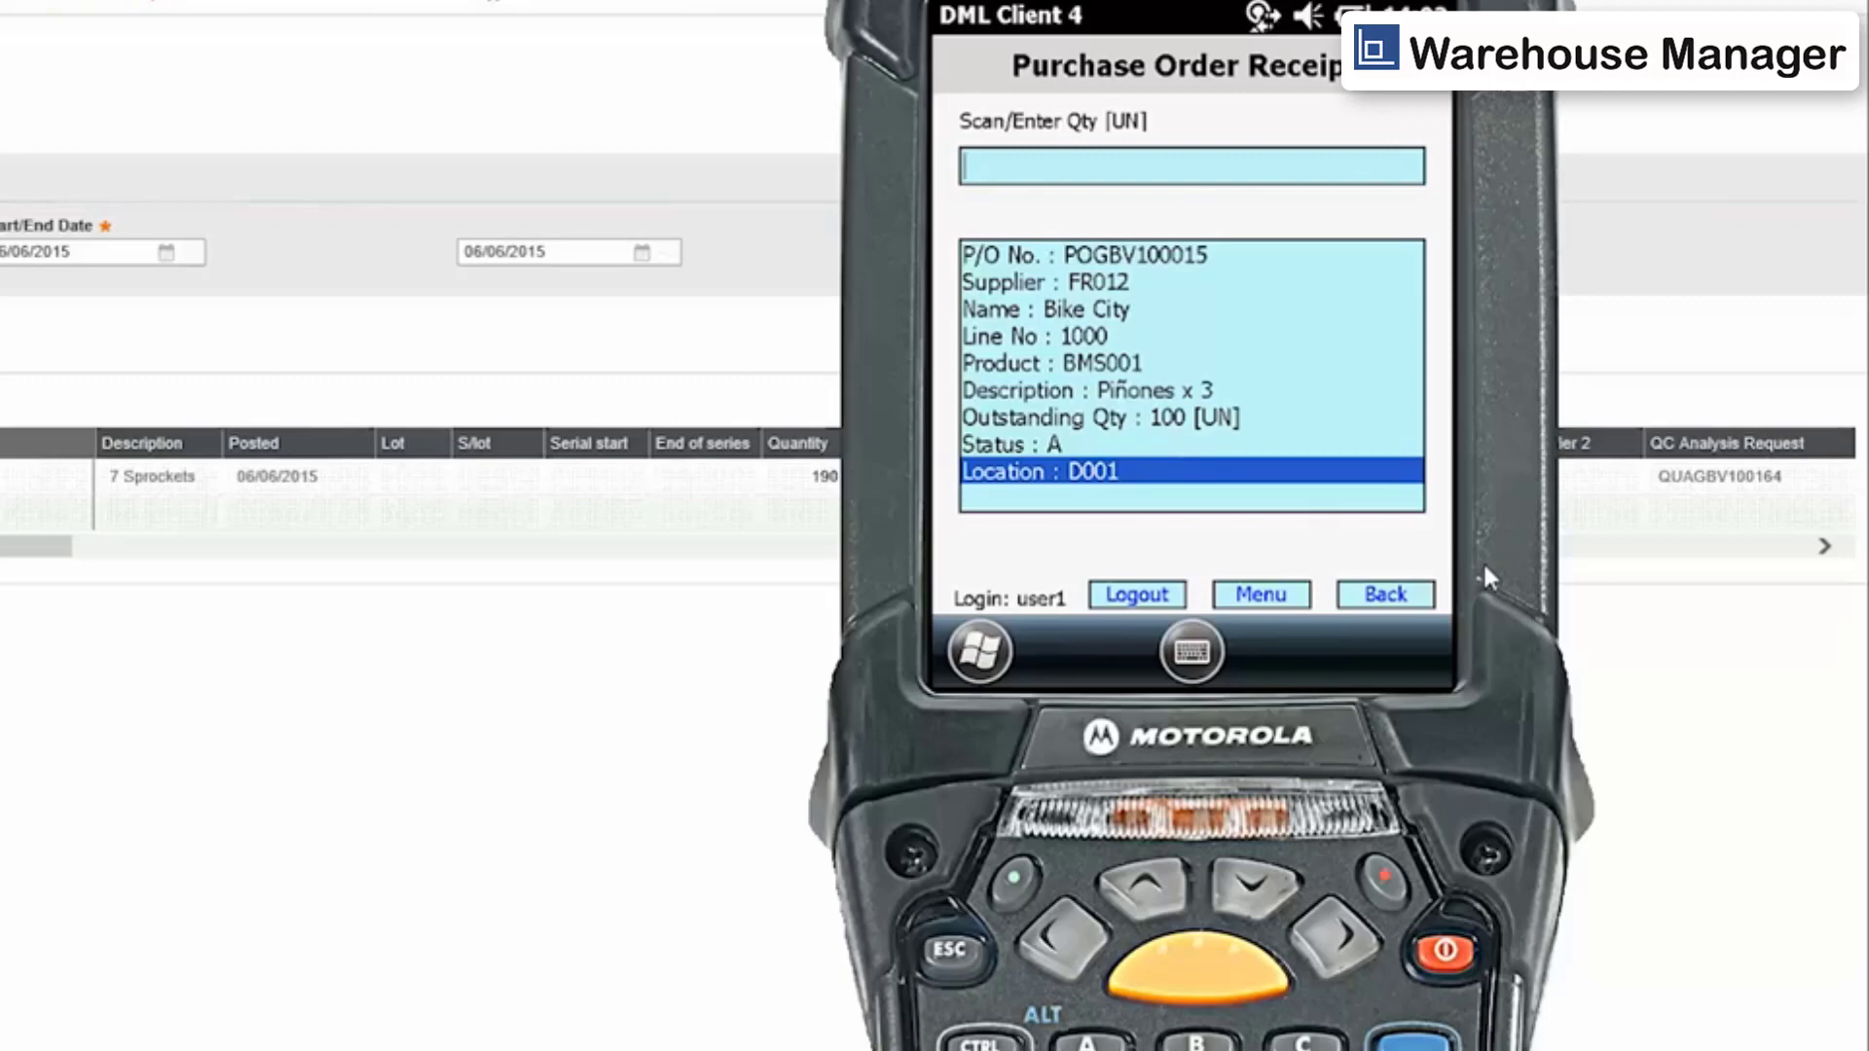
Enter a quantity of 100, confirm the purchase order receipt and acknowledge the posting.
text(100)
key(Return)
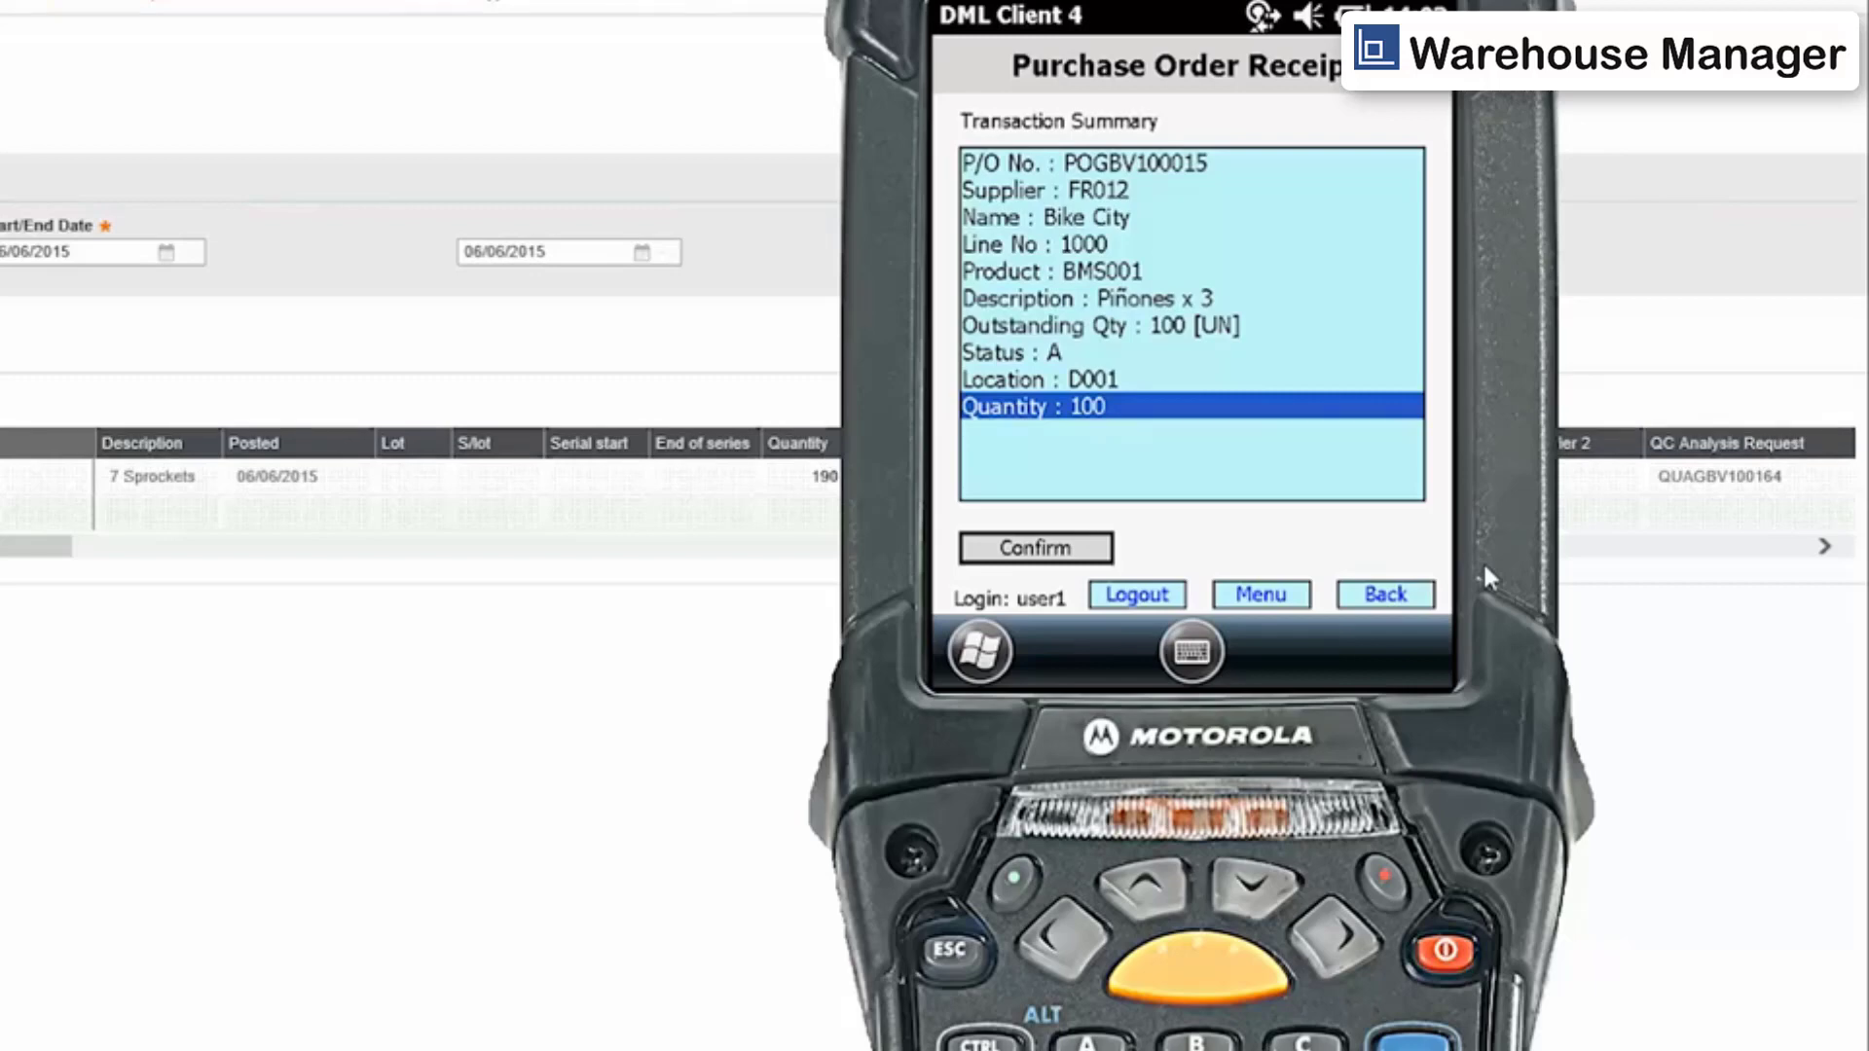
click(1071, 551)
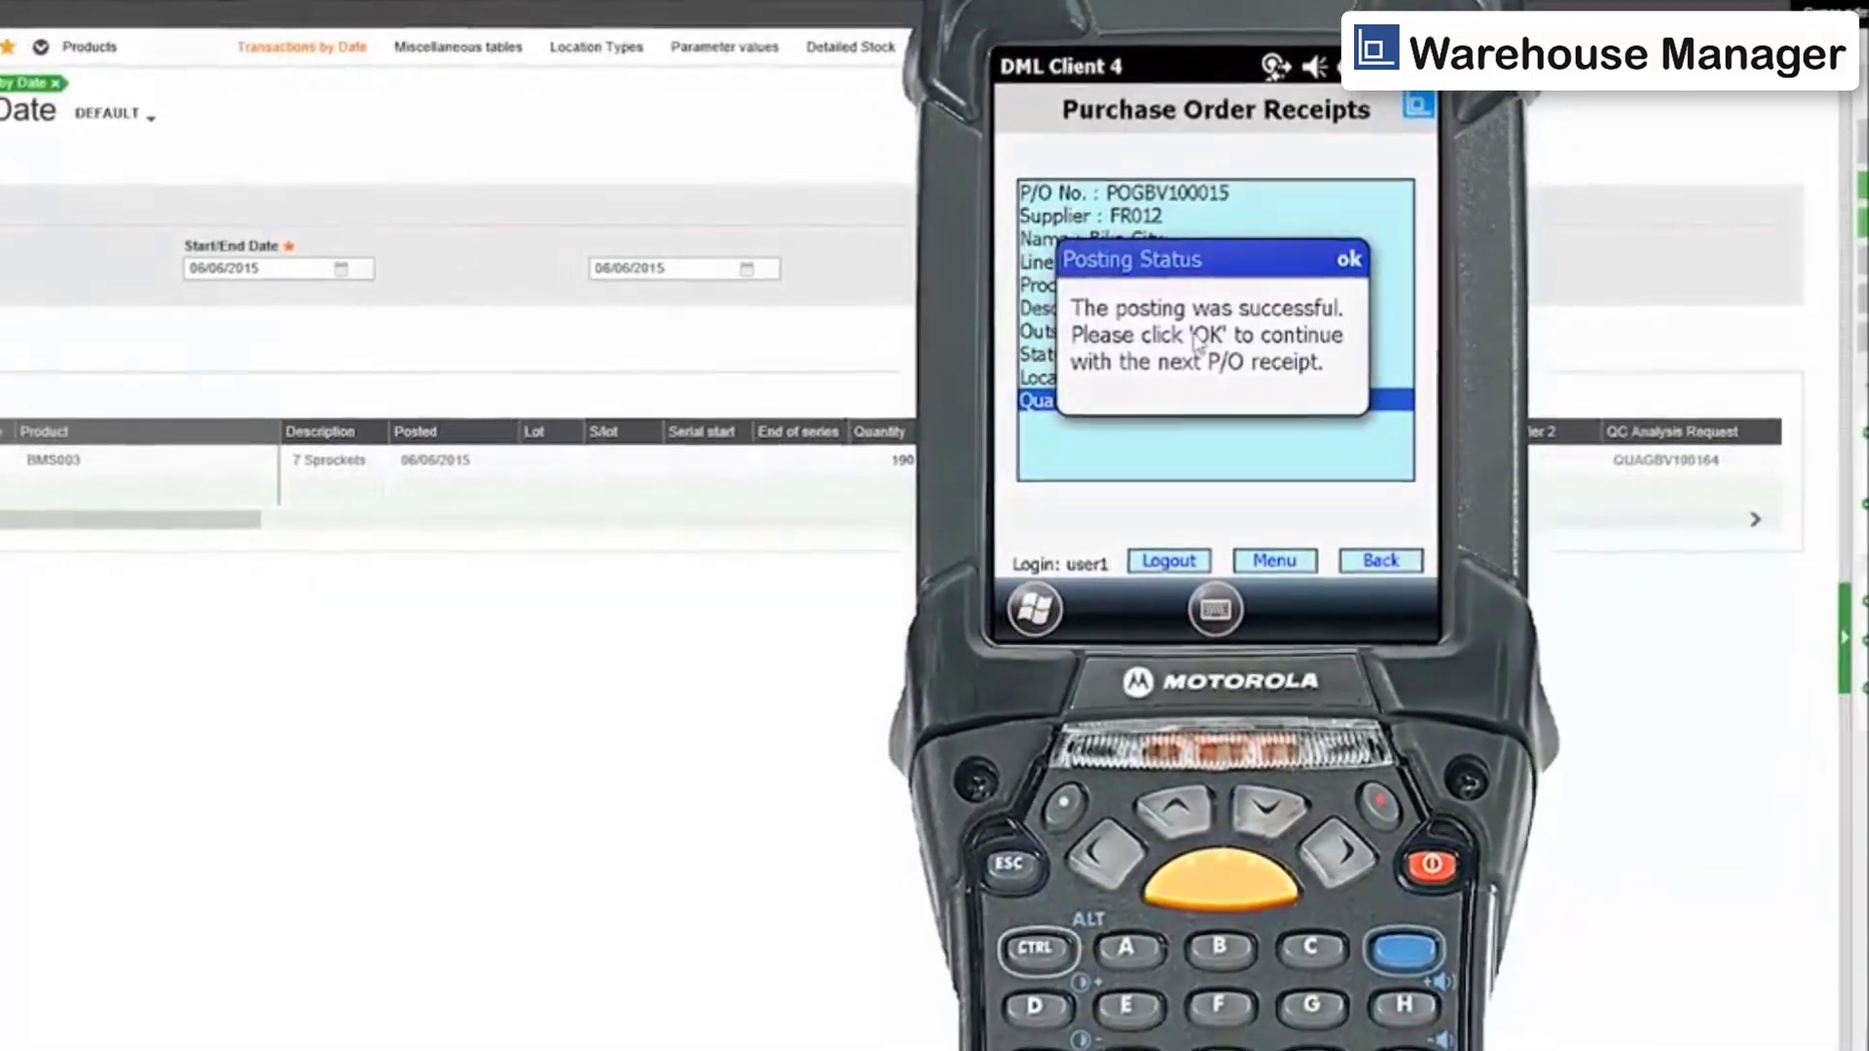
click(1348, 257)
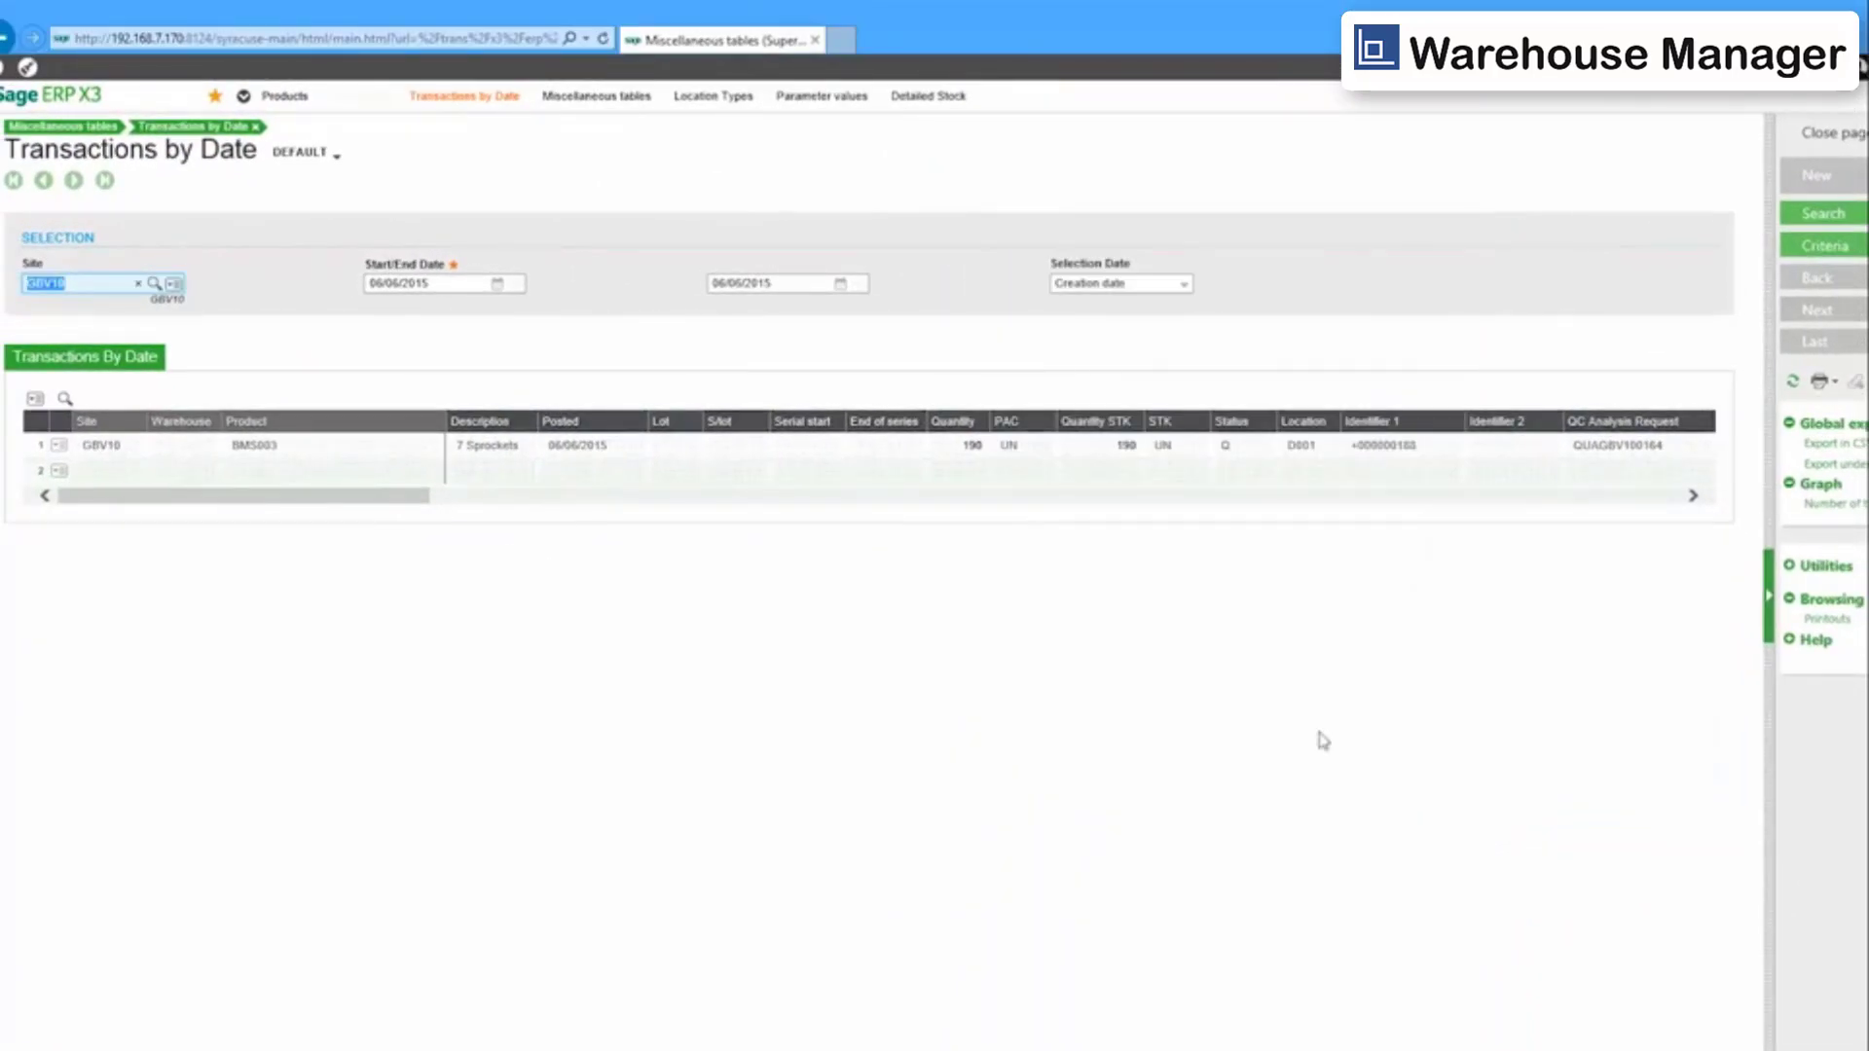
Refresh the Transactions by Date search and return the handheld to its main menu.
click(1817, 216)
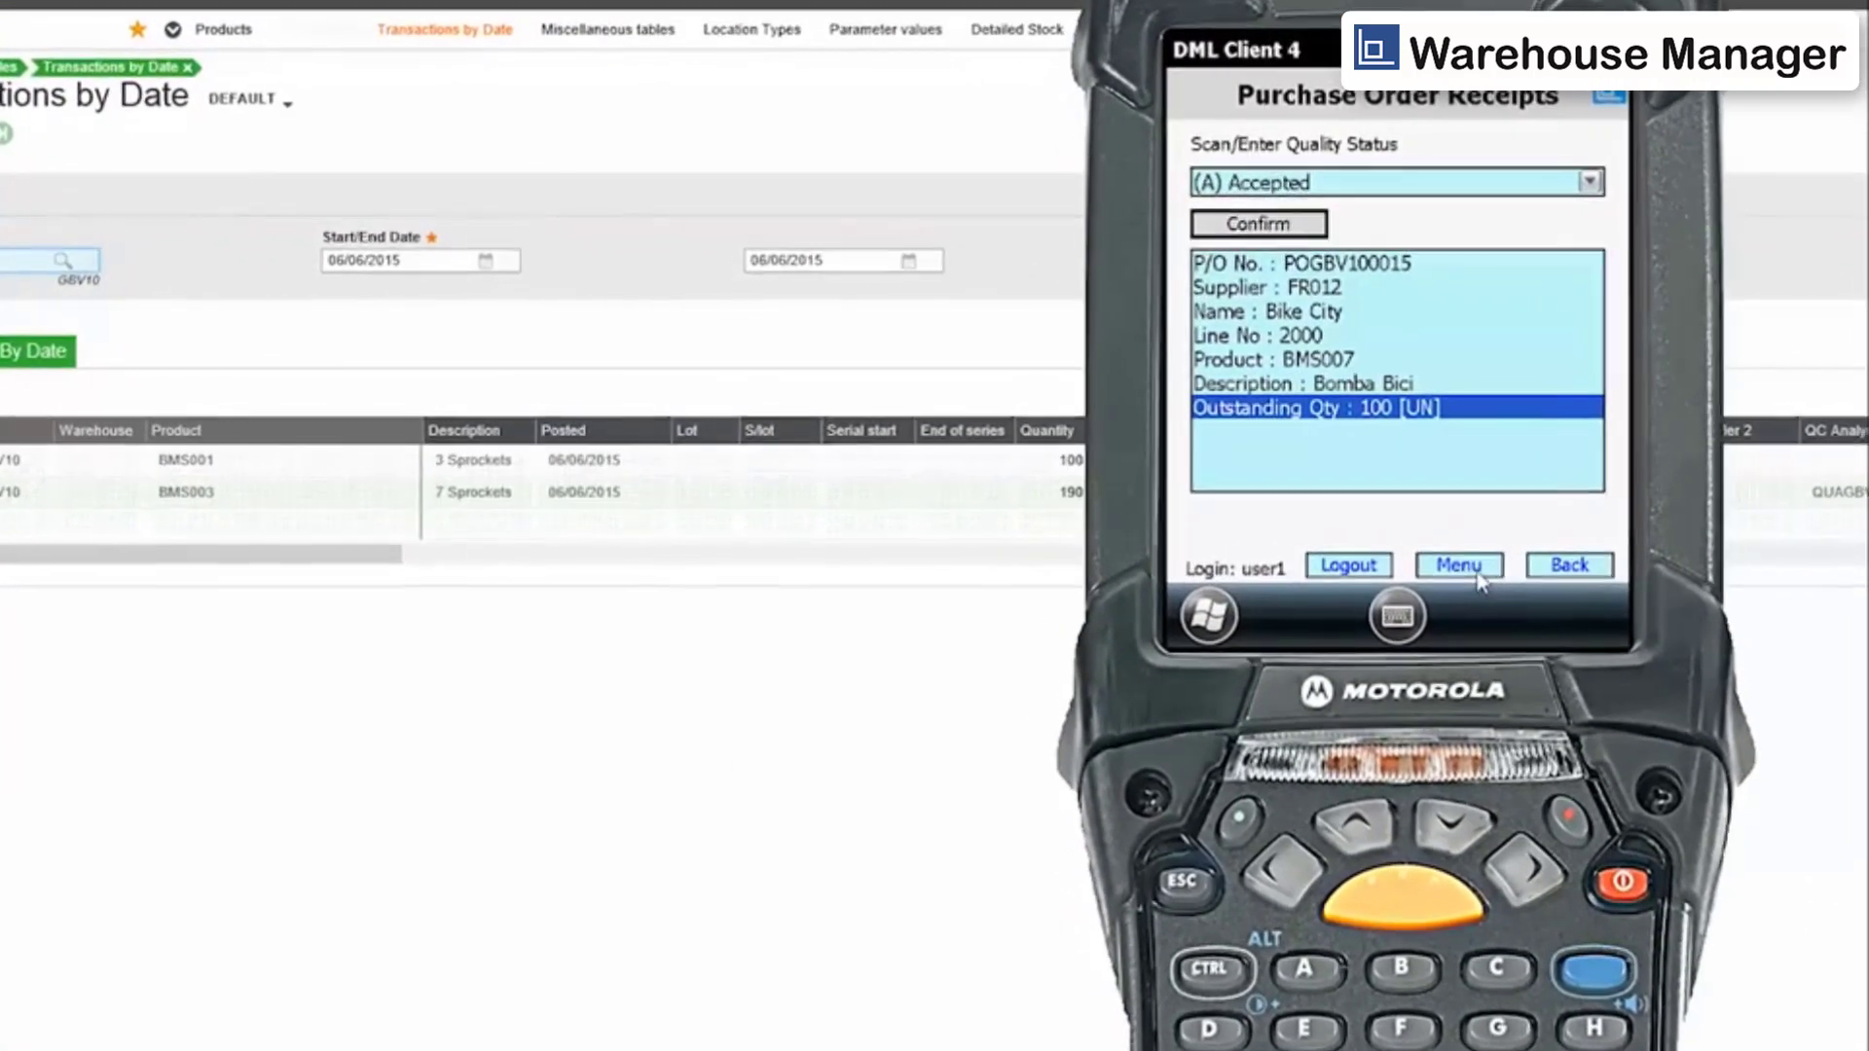
click(1493, 573)
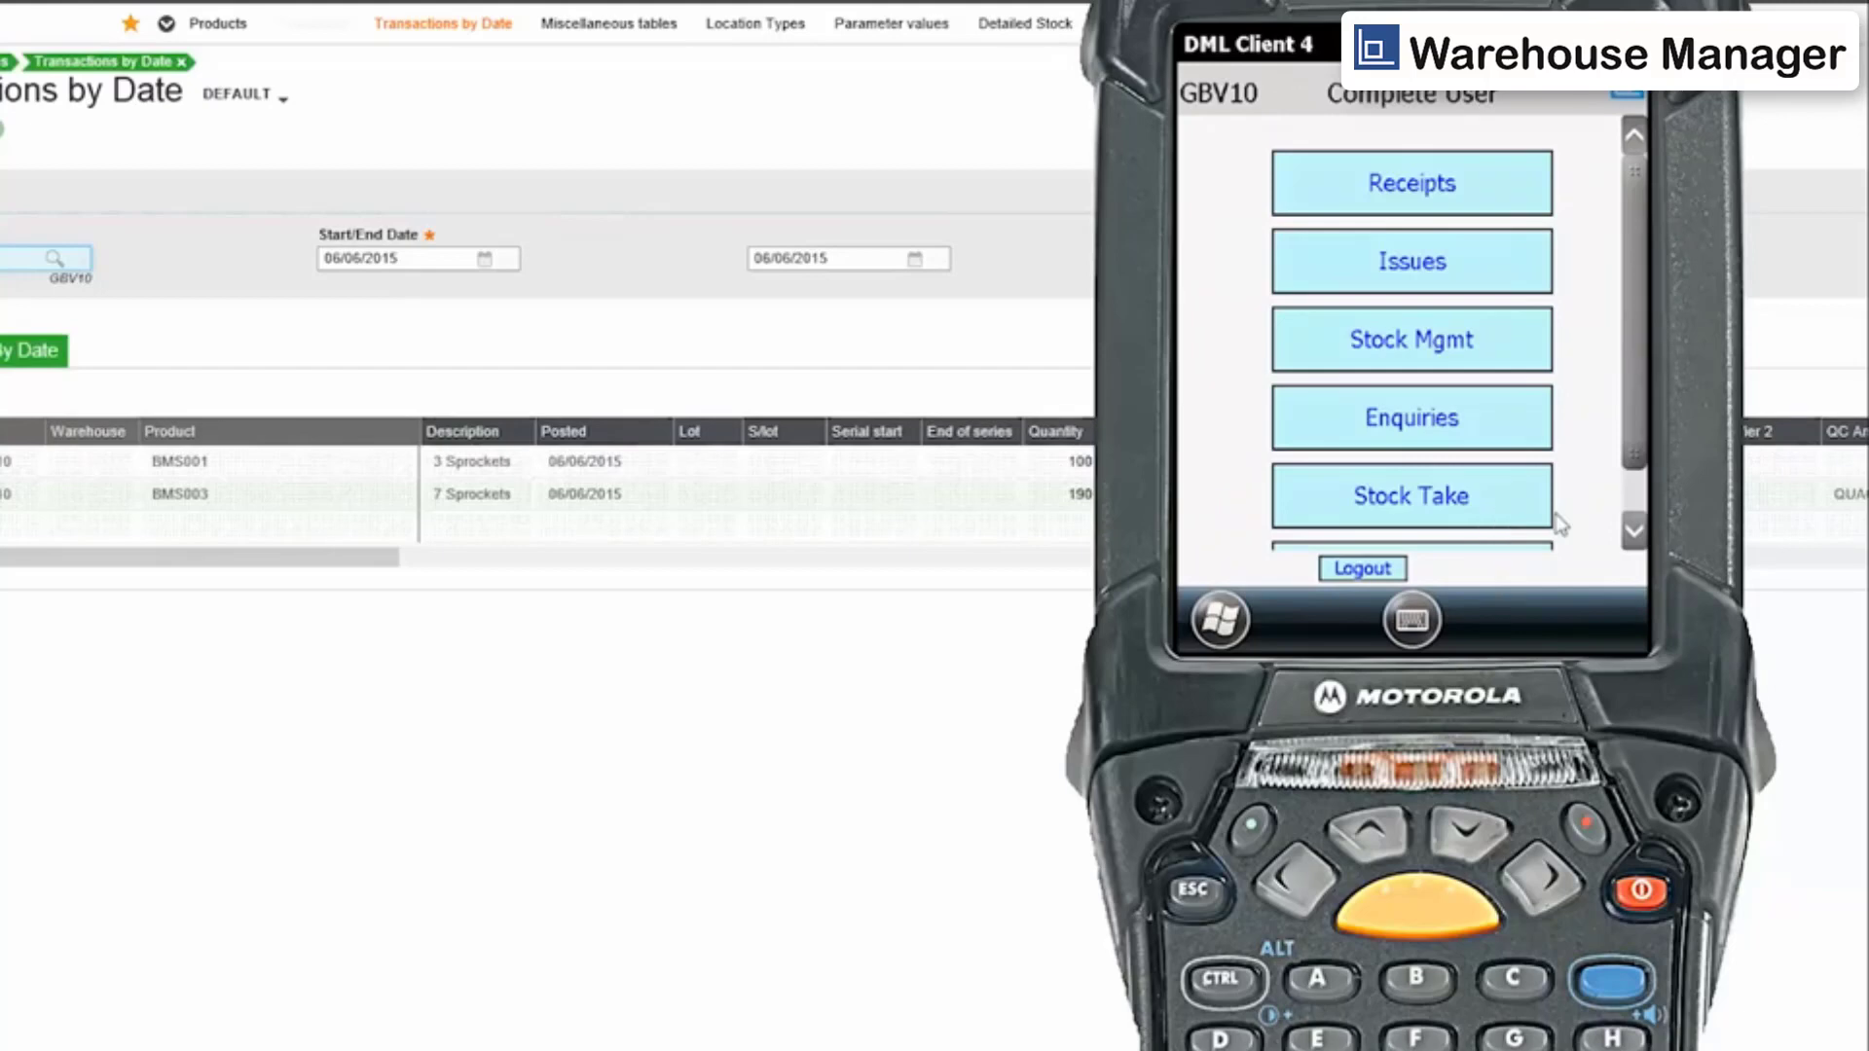
Open Works Order Completions, choose selection by works order and select WOGBV100007.
click(1485, 195)
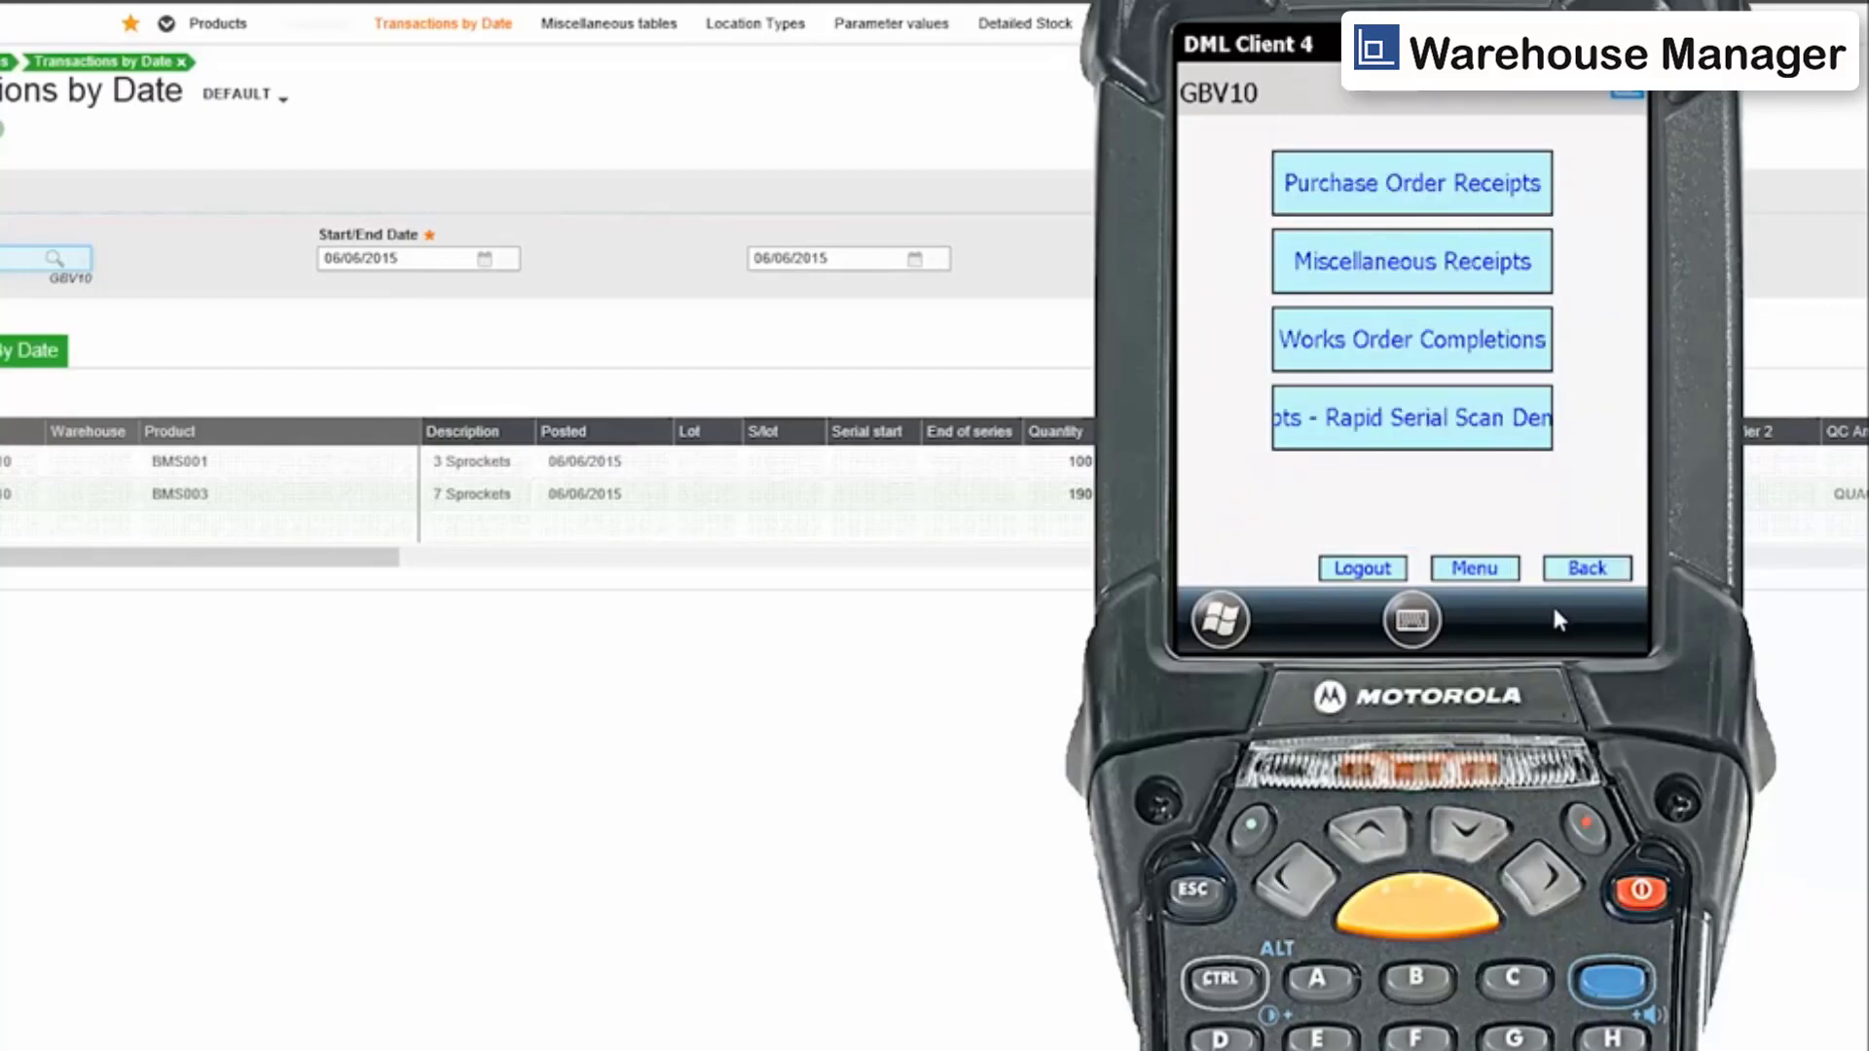
click(1423, 361)
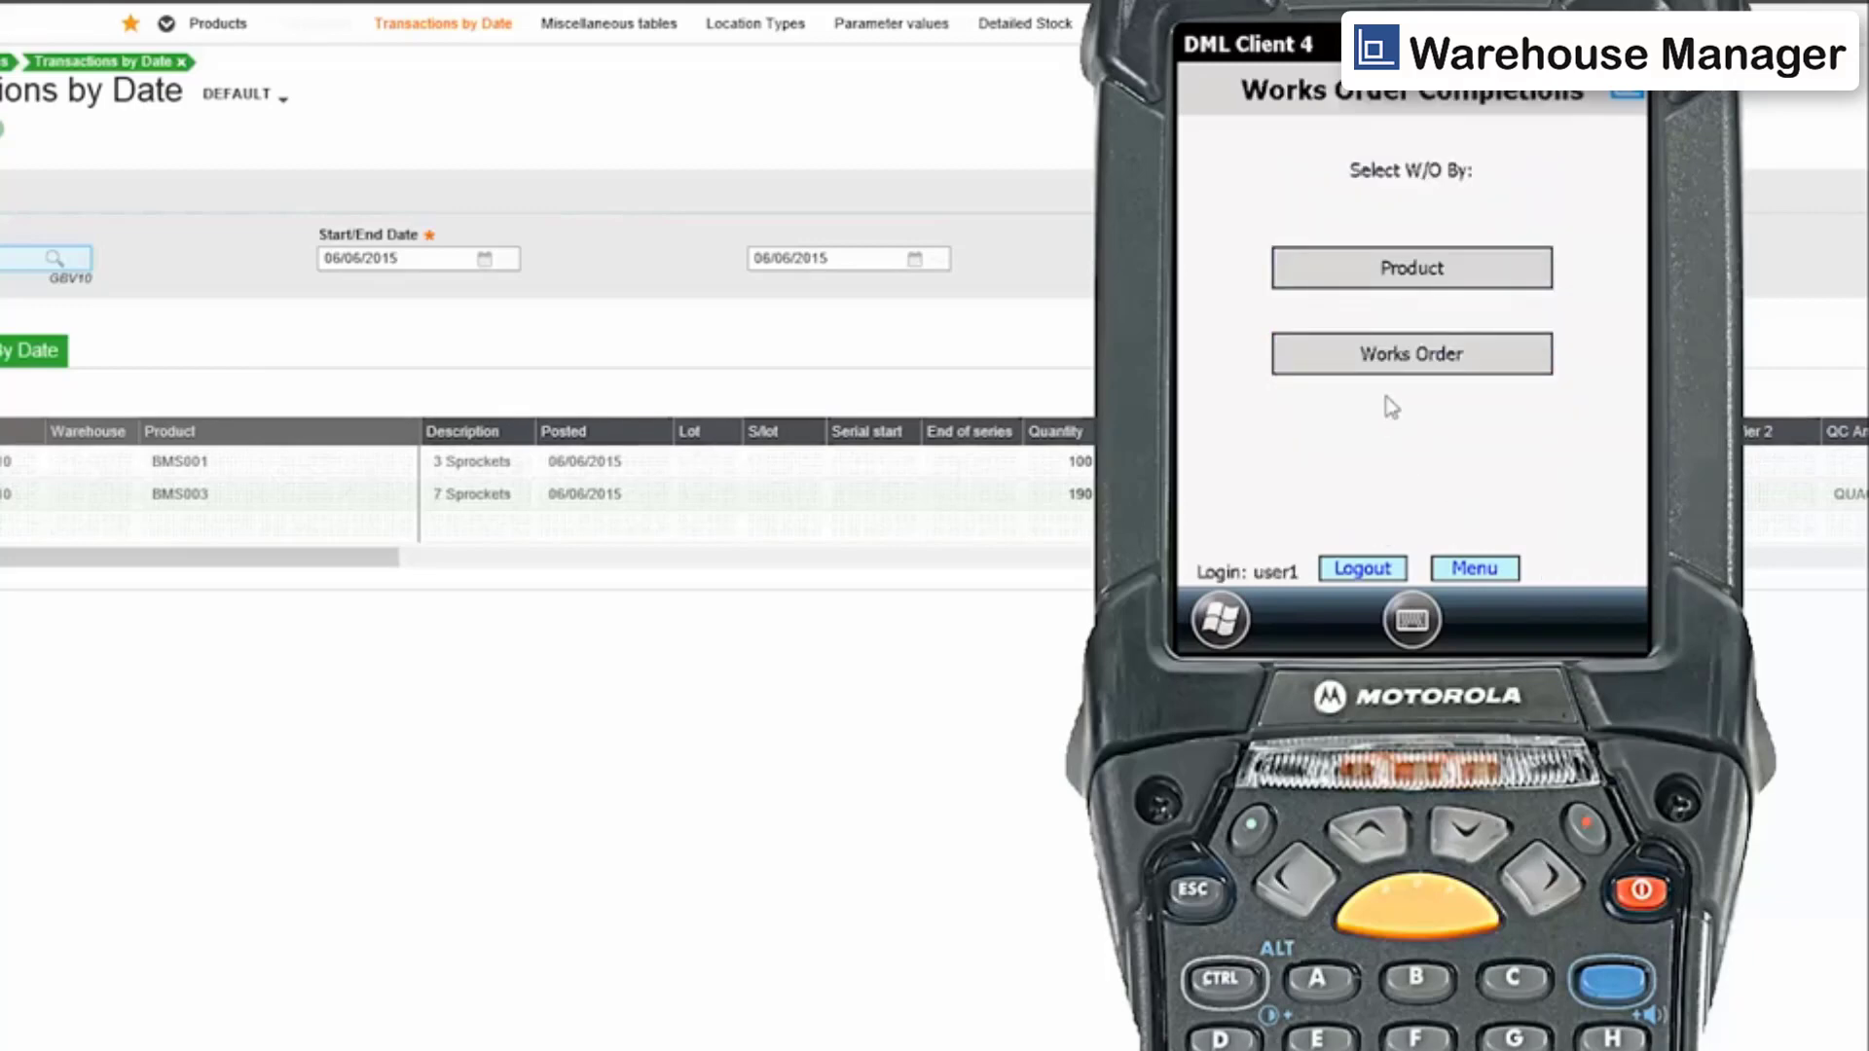
click(1409, 365)
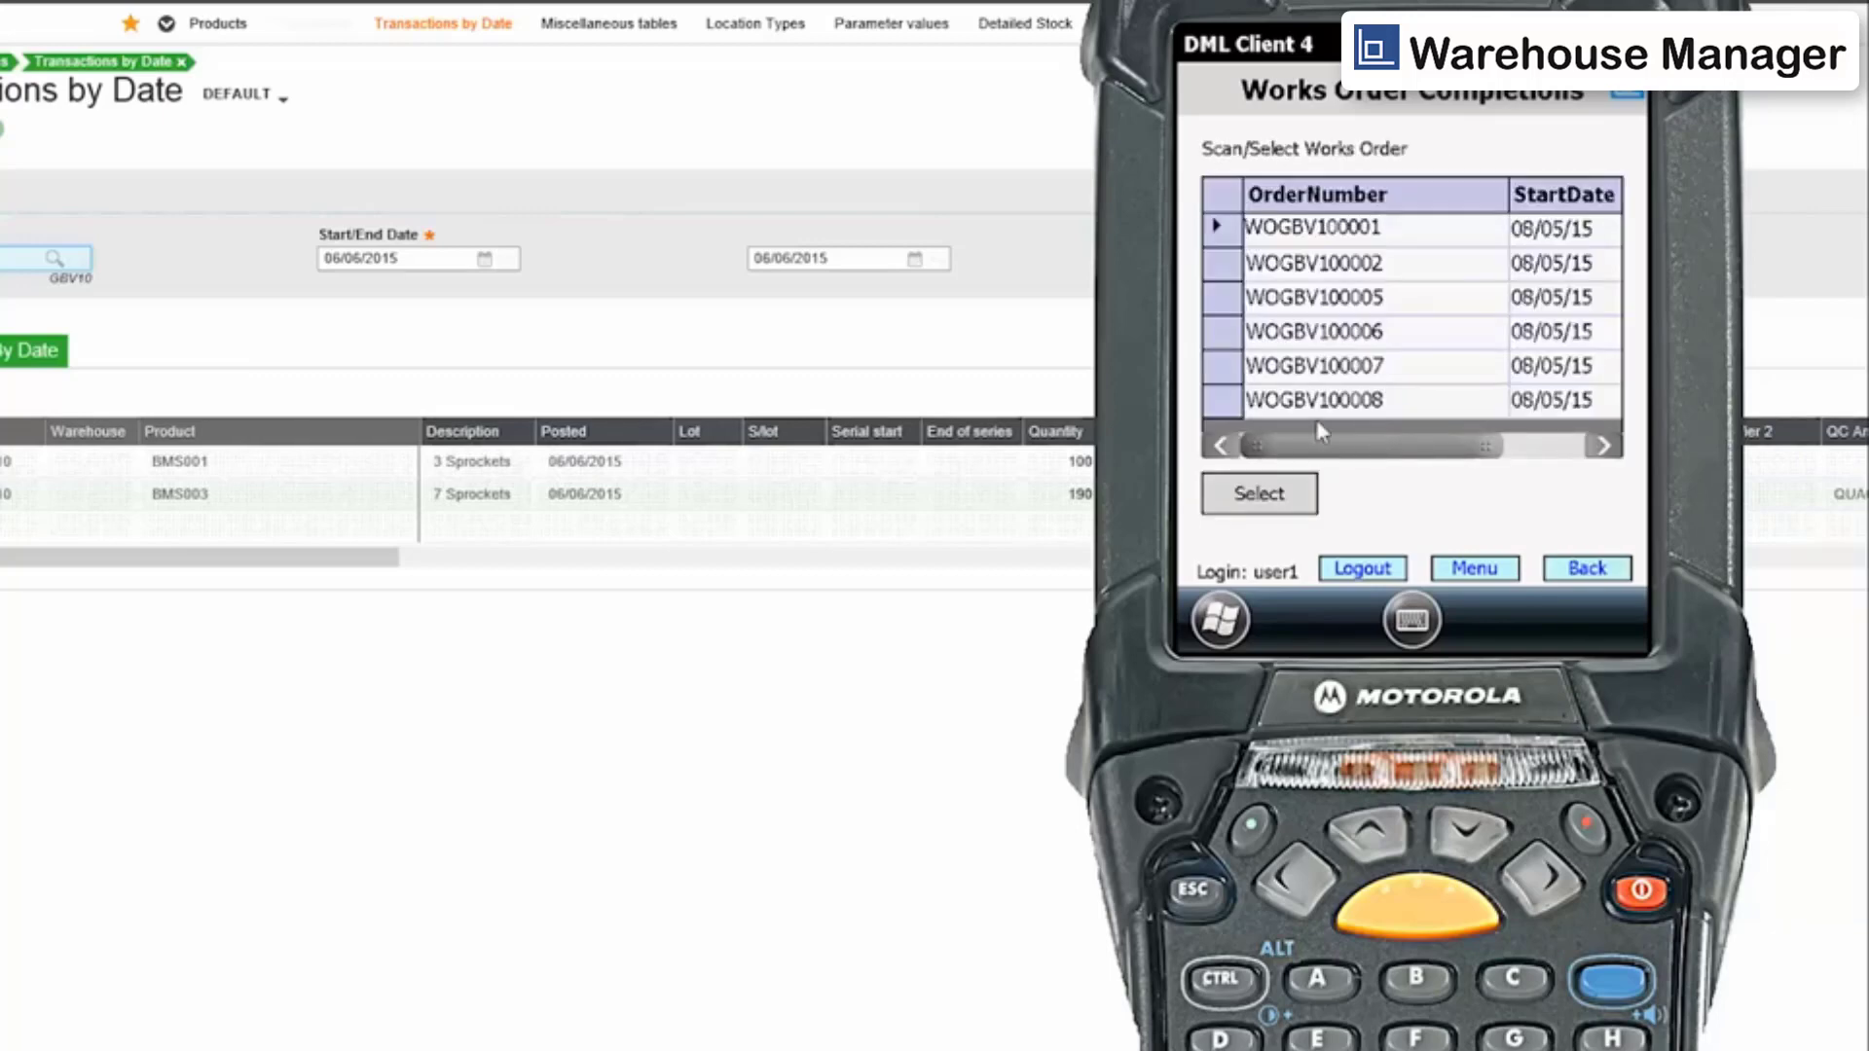
click(1238, 381)
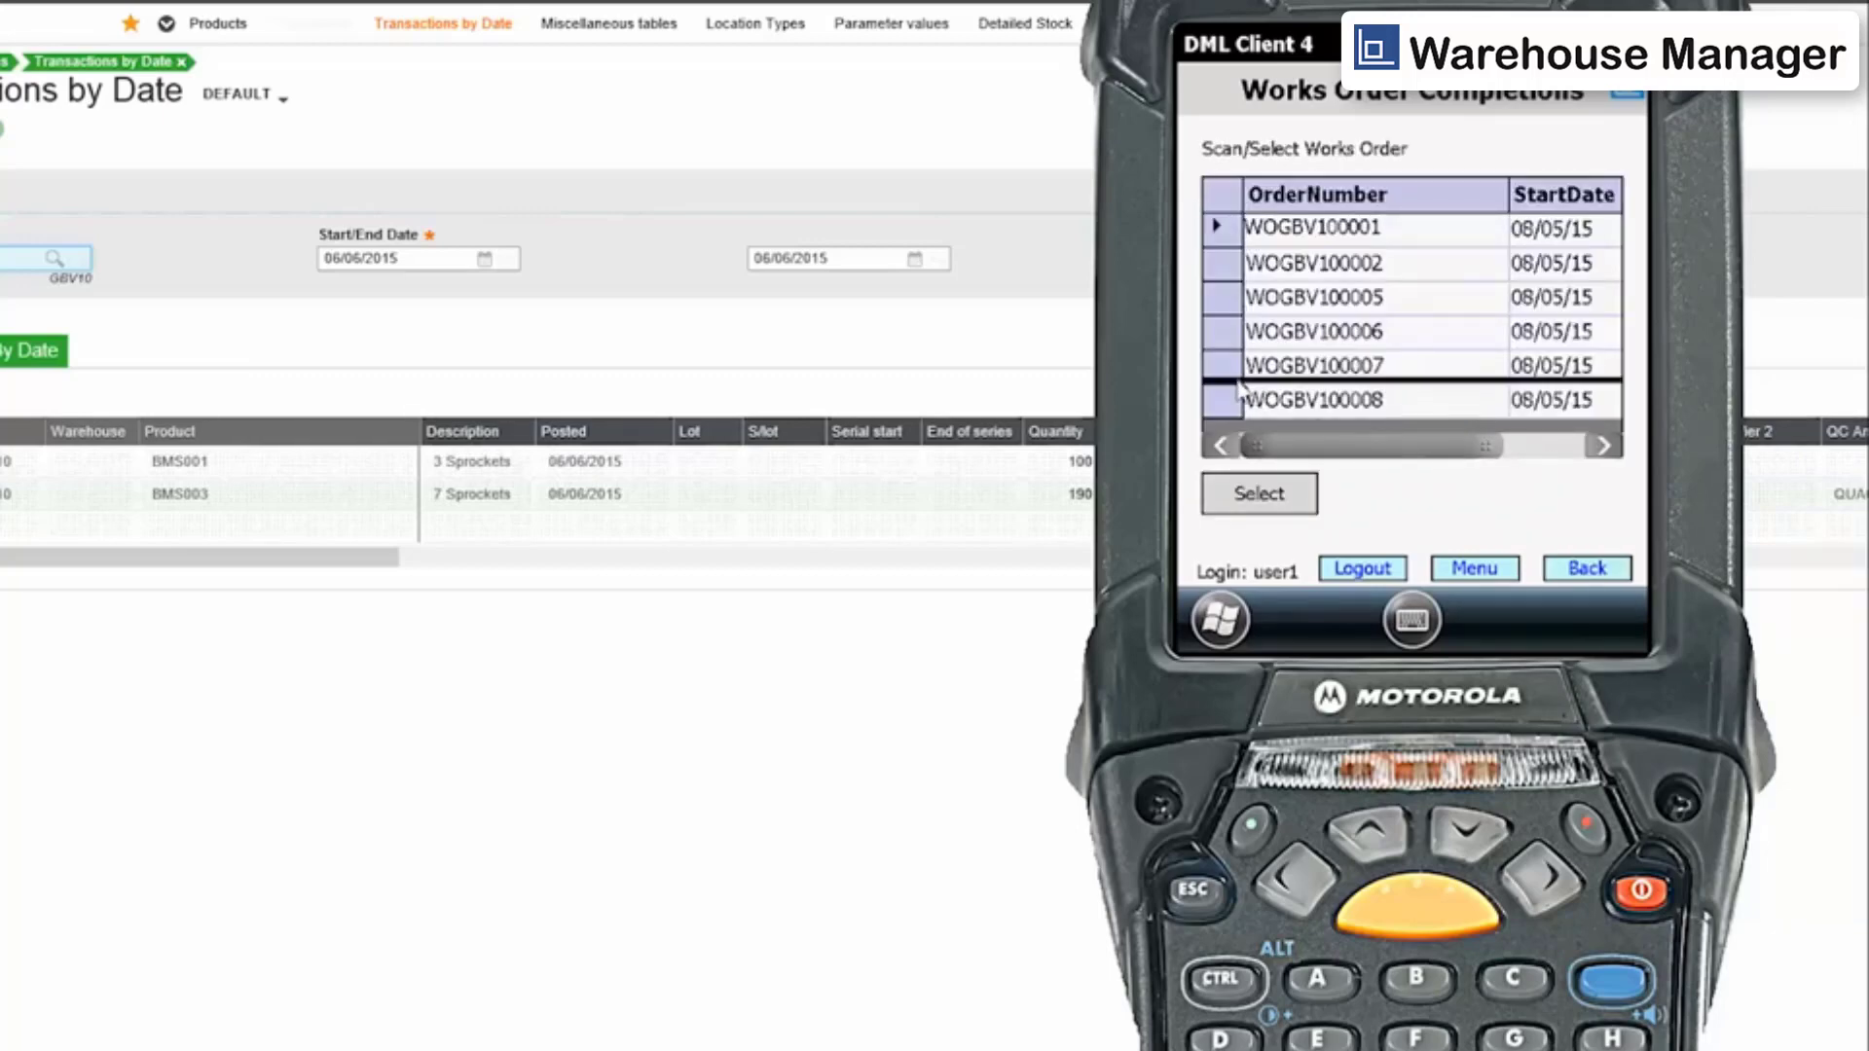
click(1230, 367)
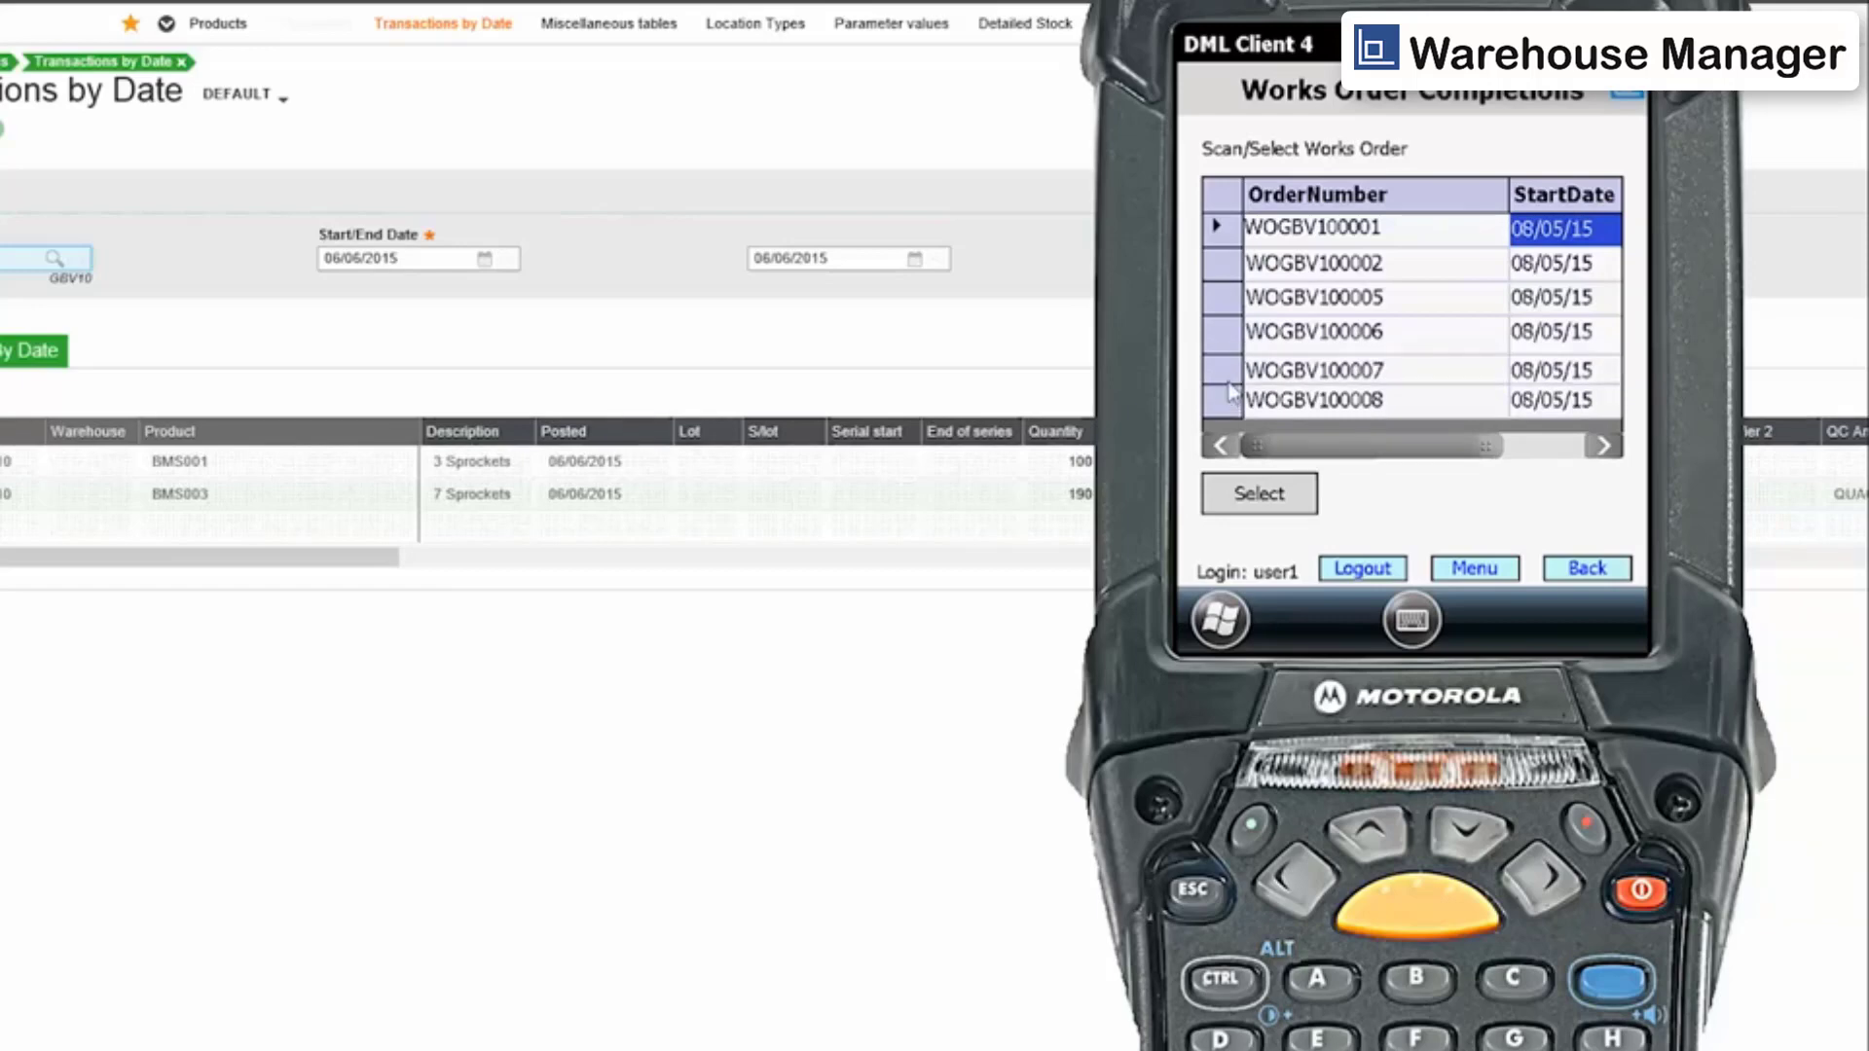
click(1255, 501)
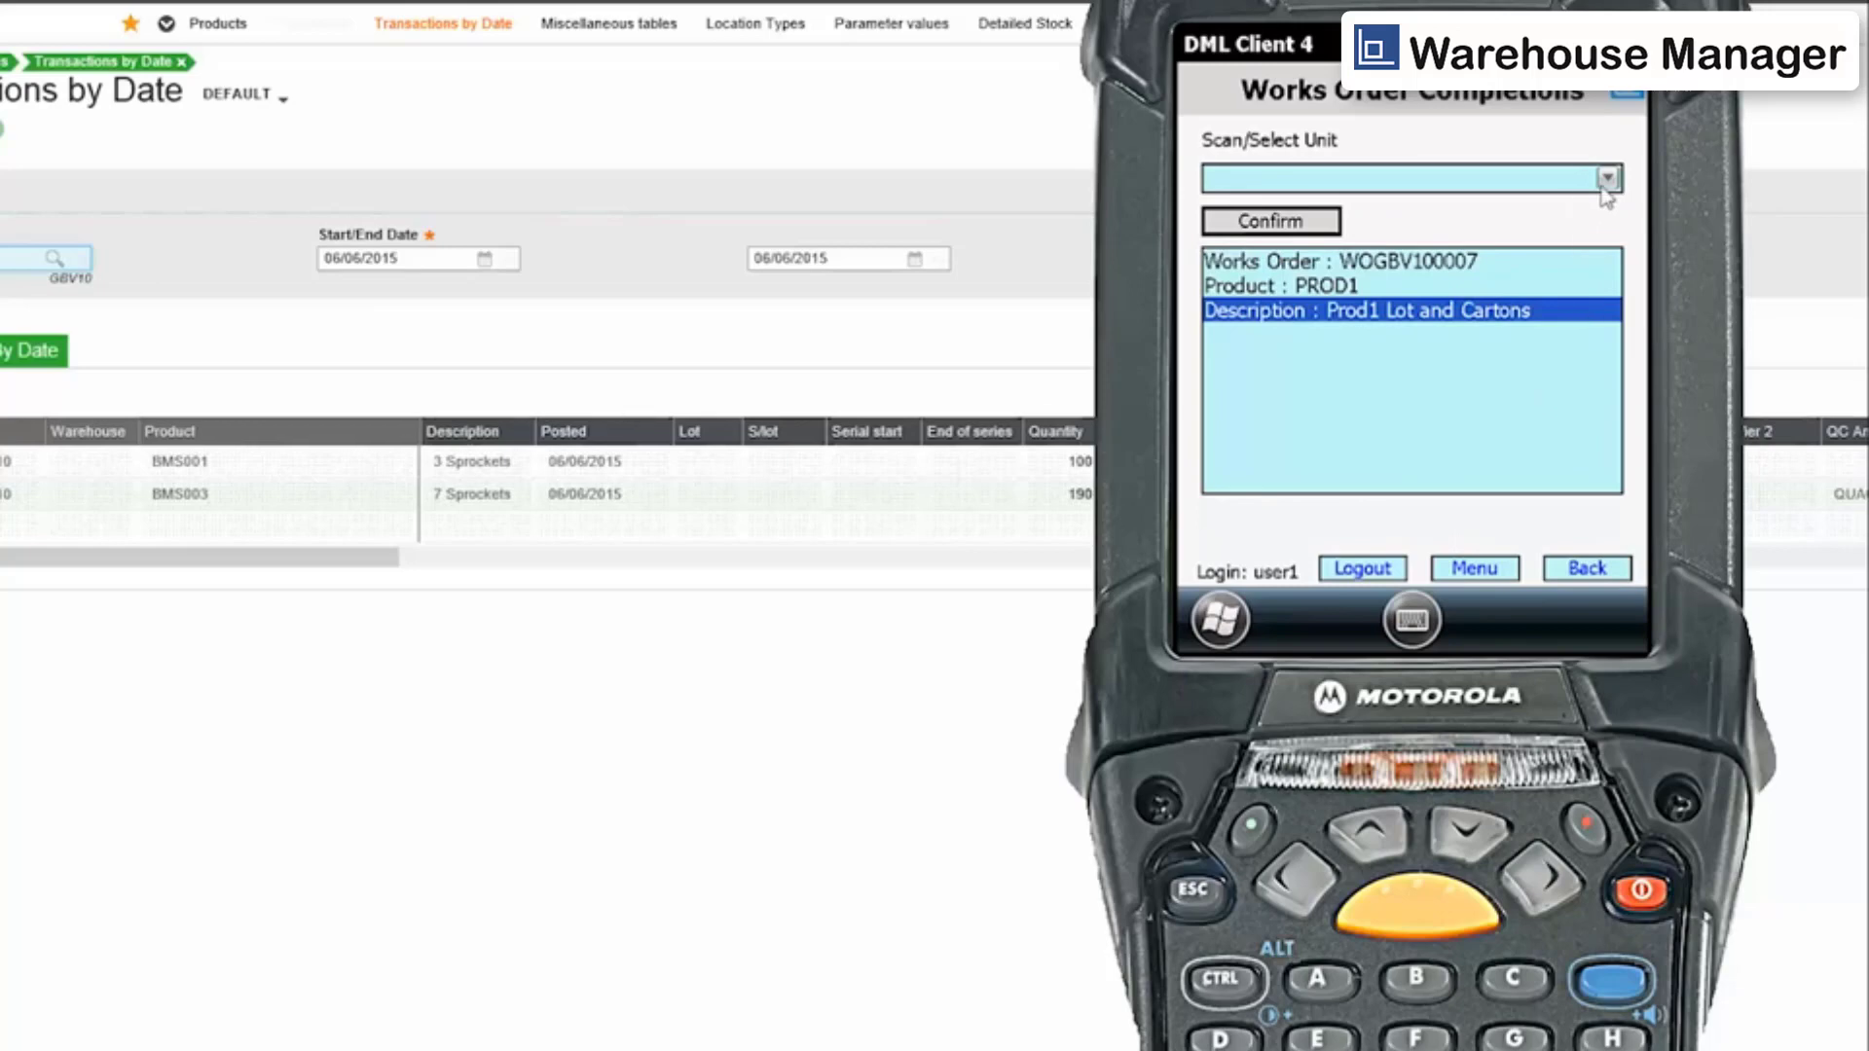
Choose the EA stock unit and enter a completion quantity of 12.
click(1607, 178)
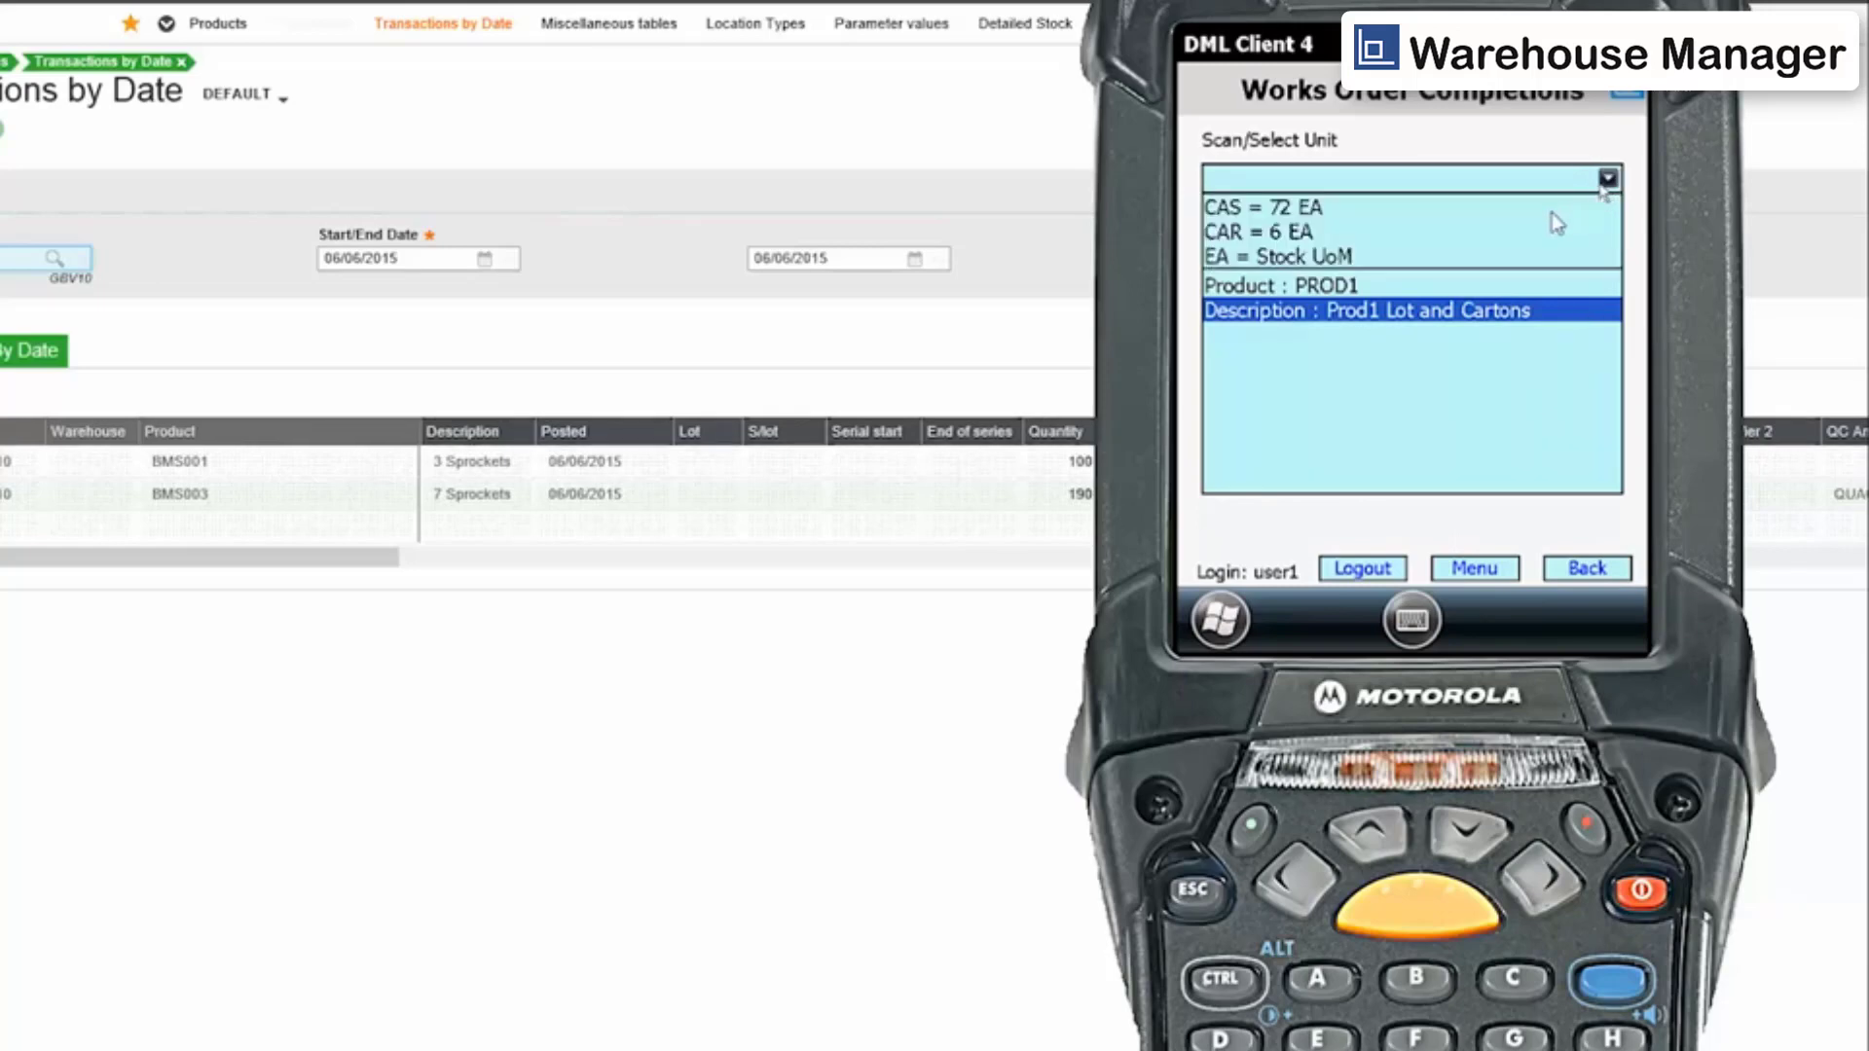
click(1307, 257)
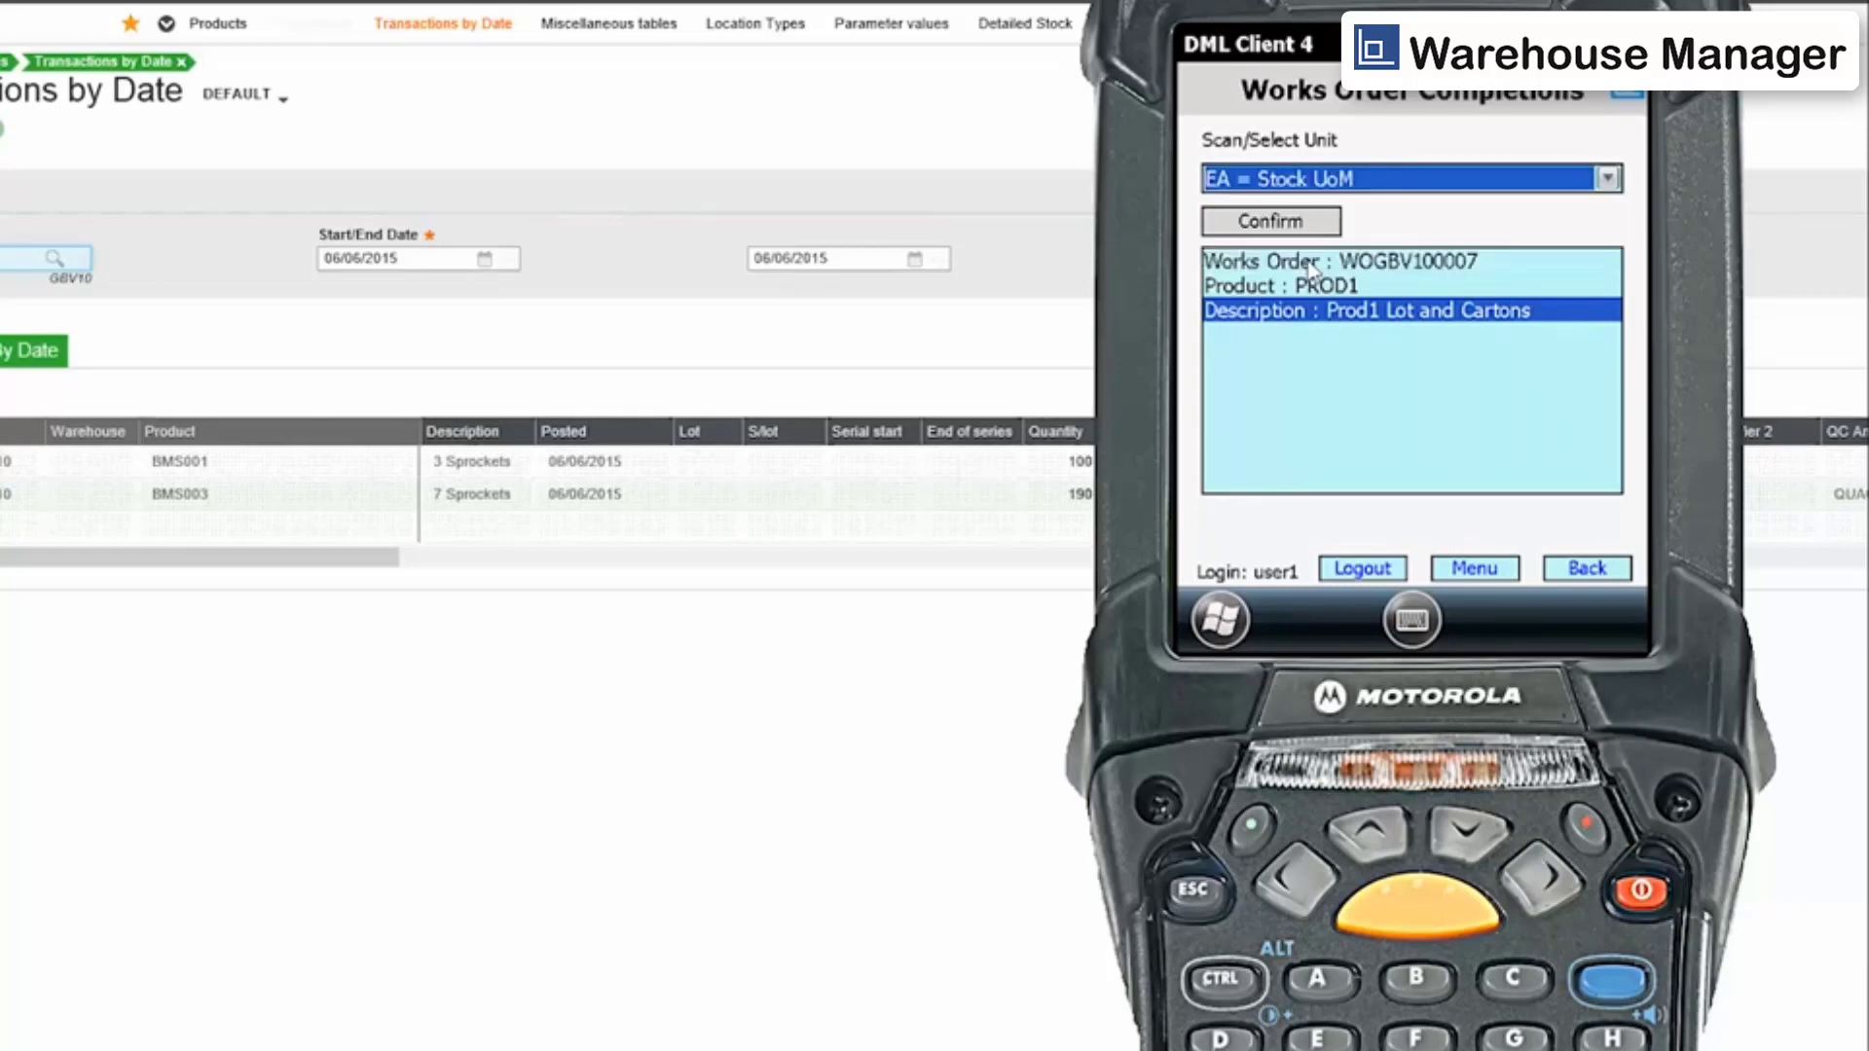
click(1302, 221)
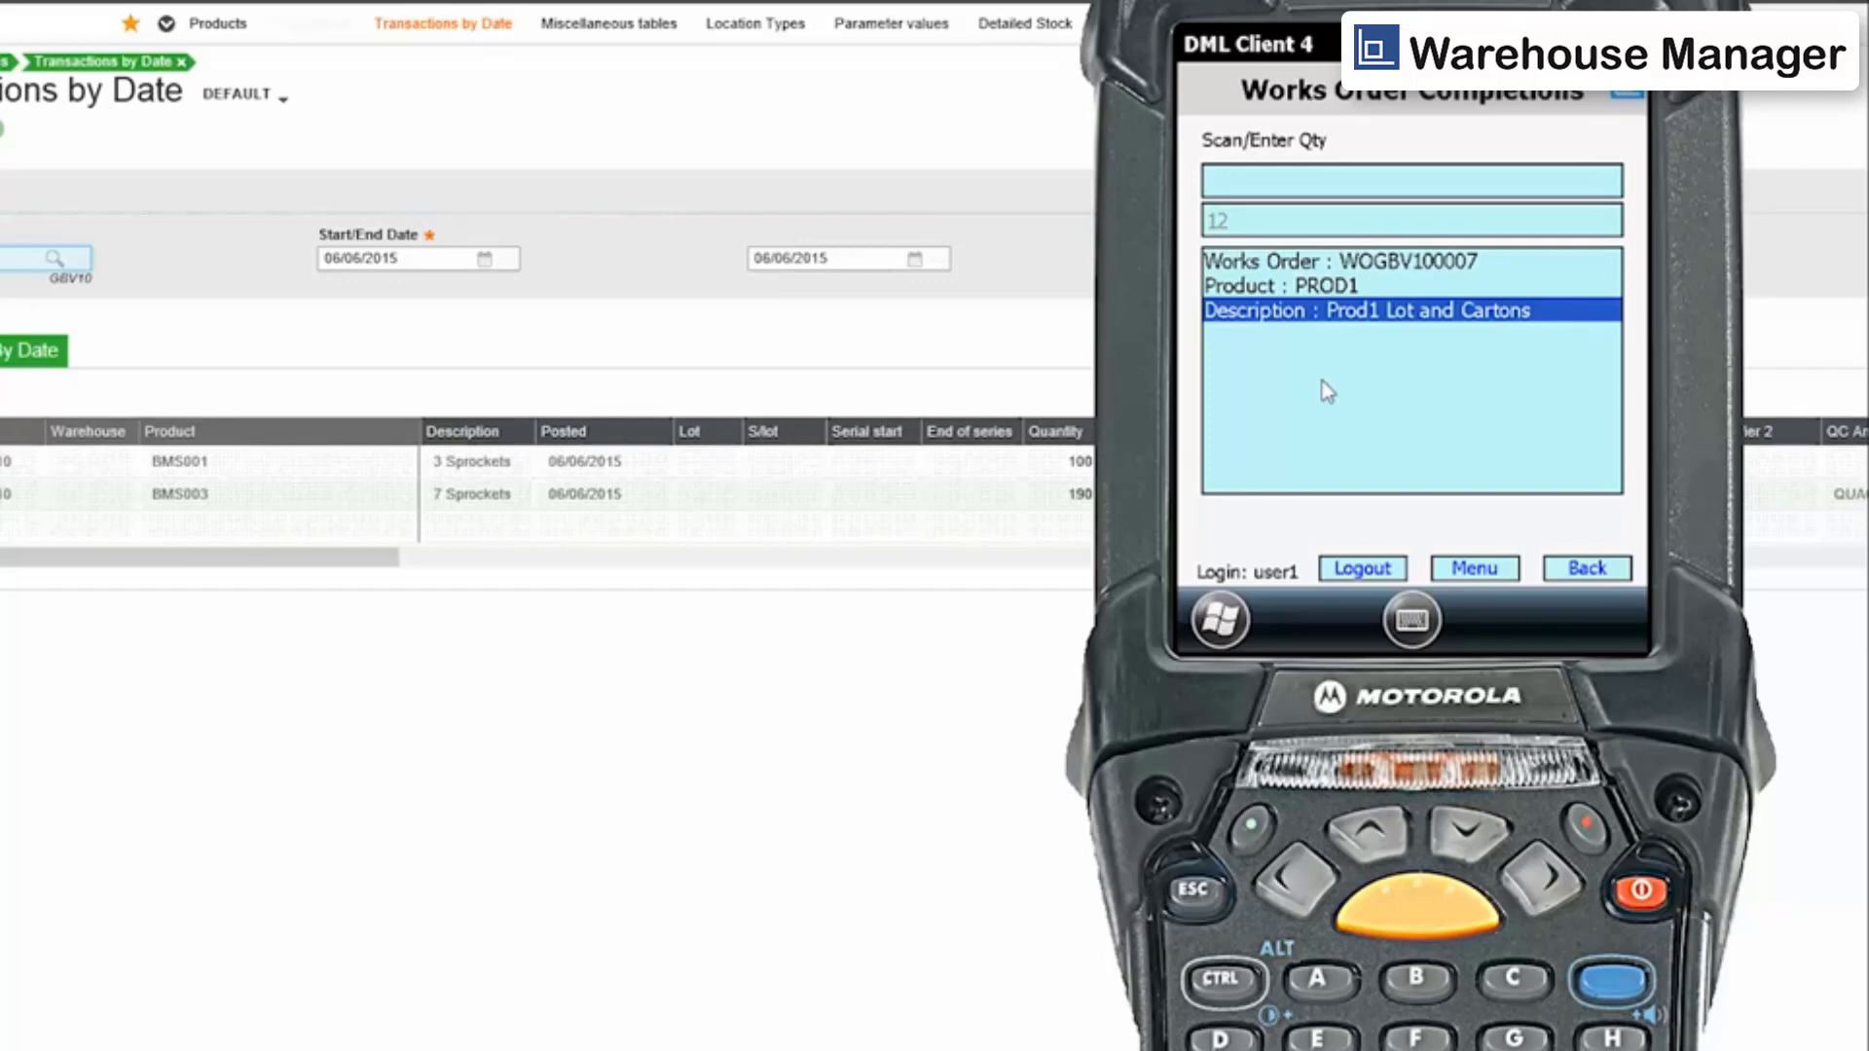
text(12)
key(Return)
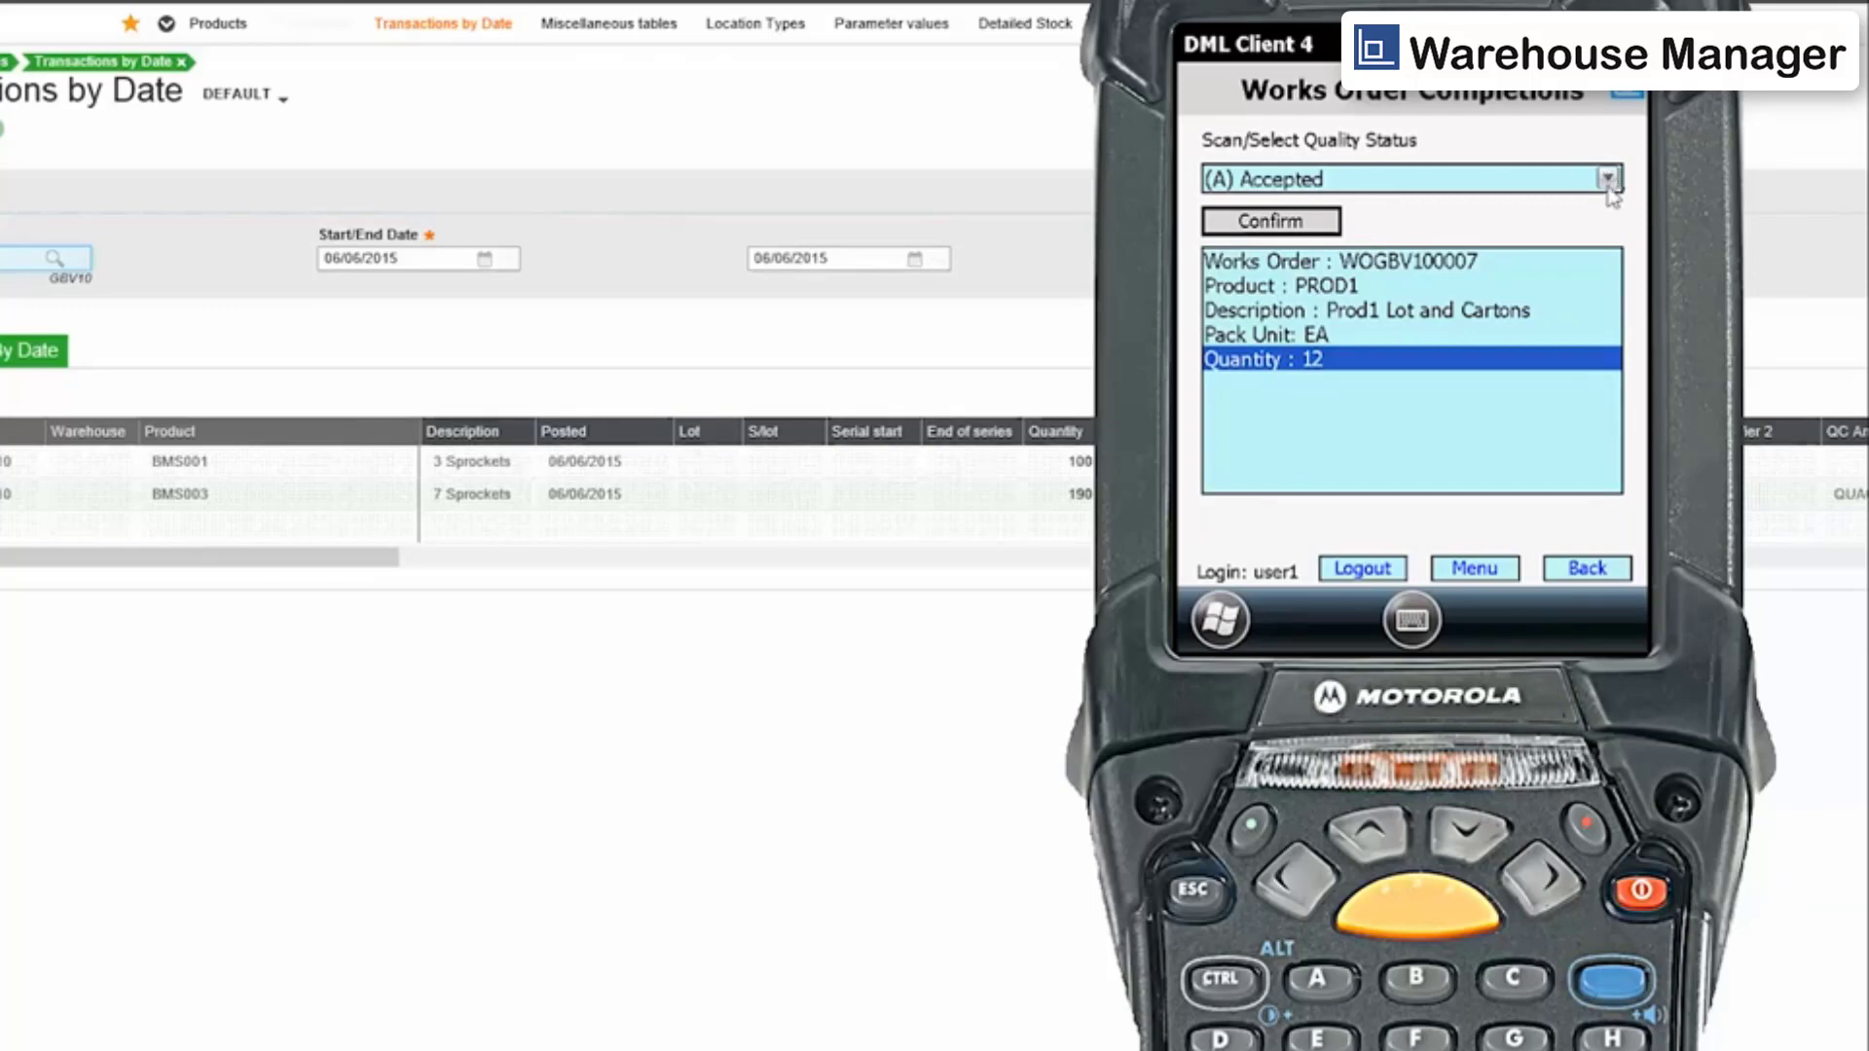
Confirm the (A) Accepted quality status and enter lot number 12345ABC.
click(1334, 232)
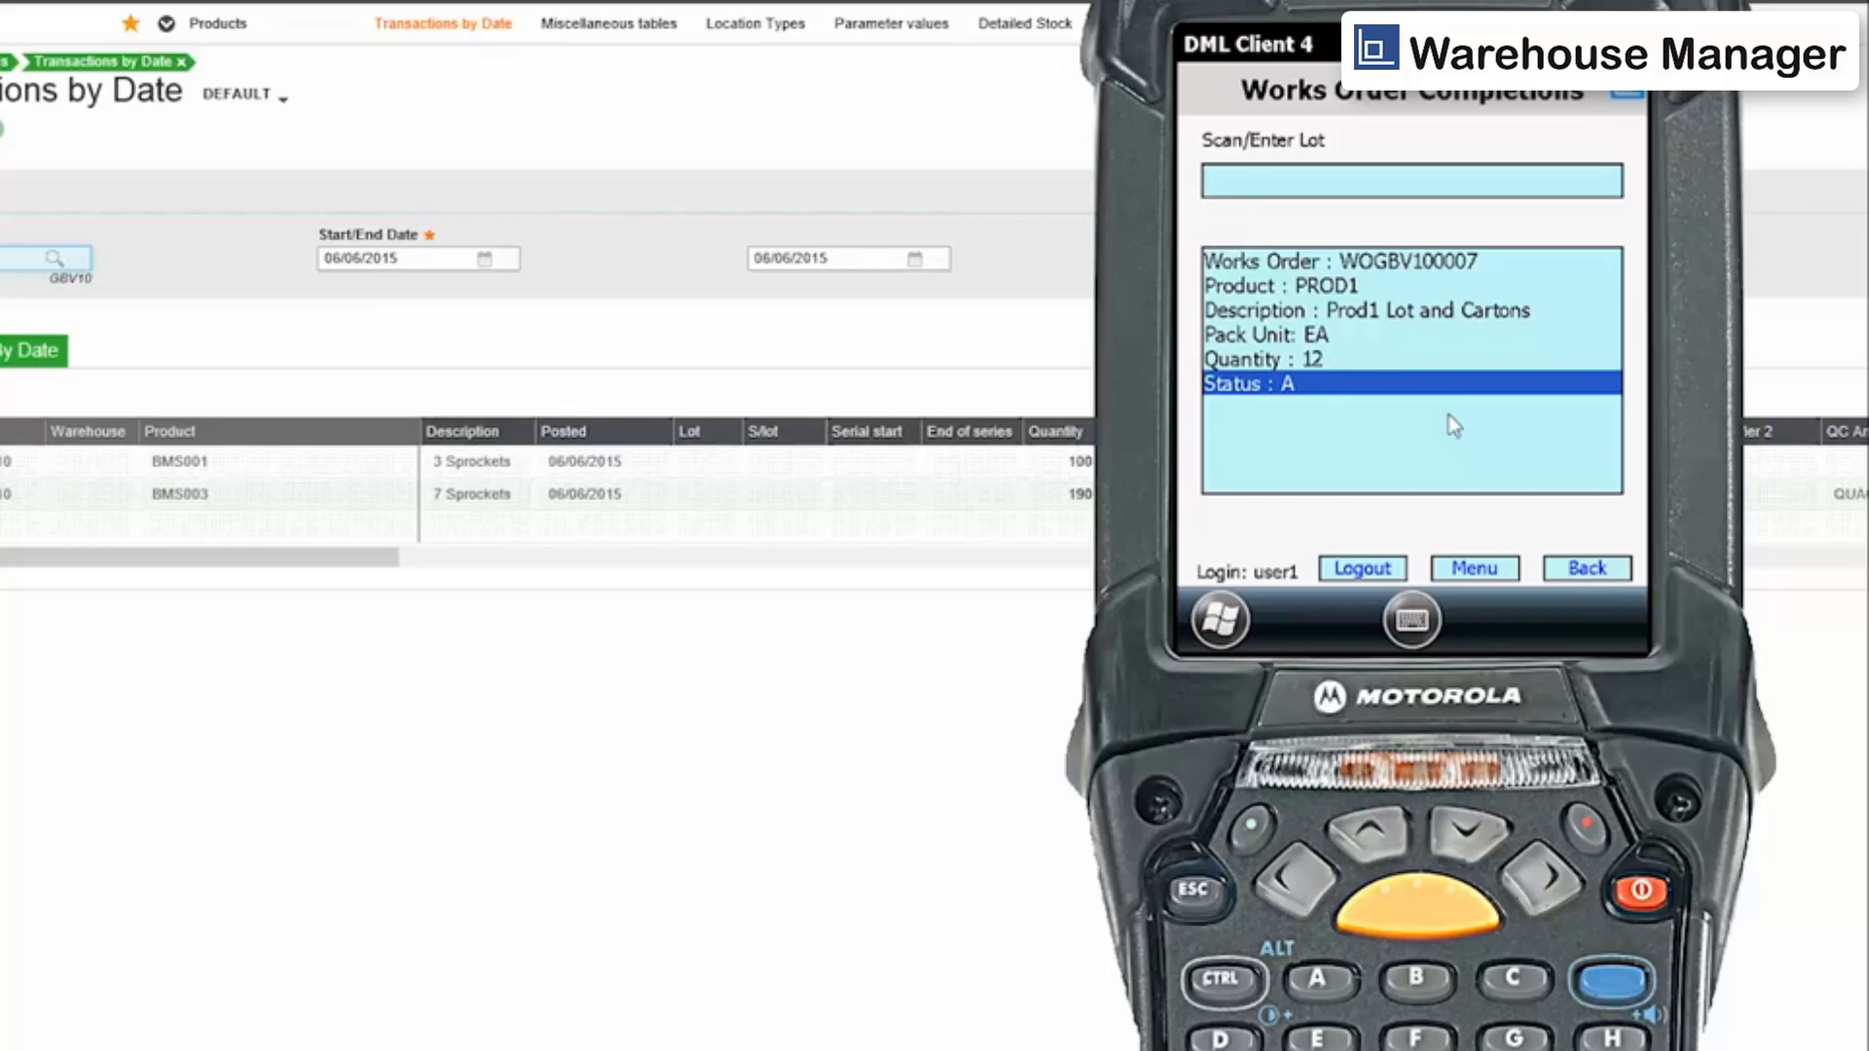
text(12345abc)
key(Return)
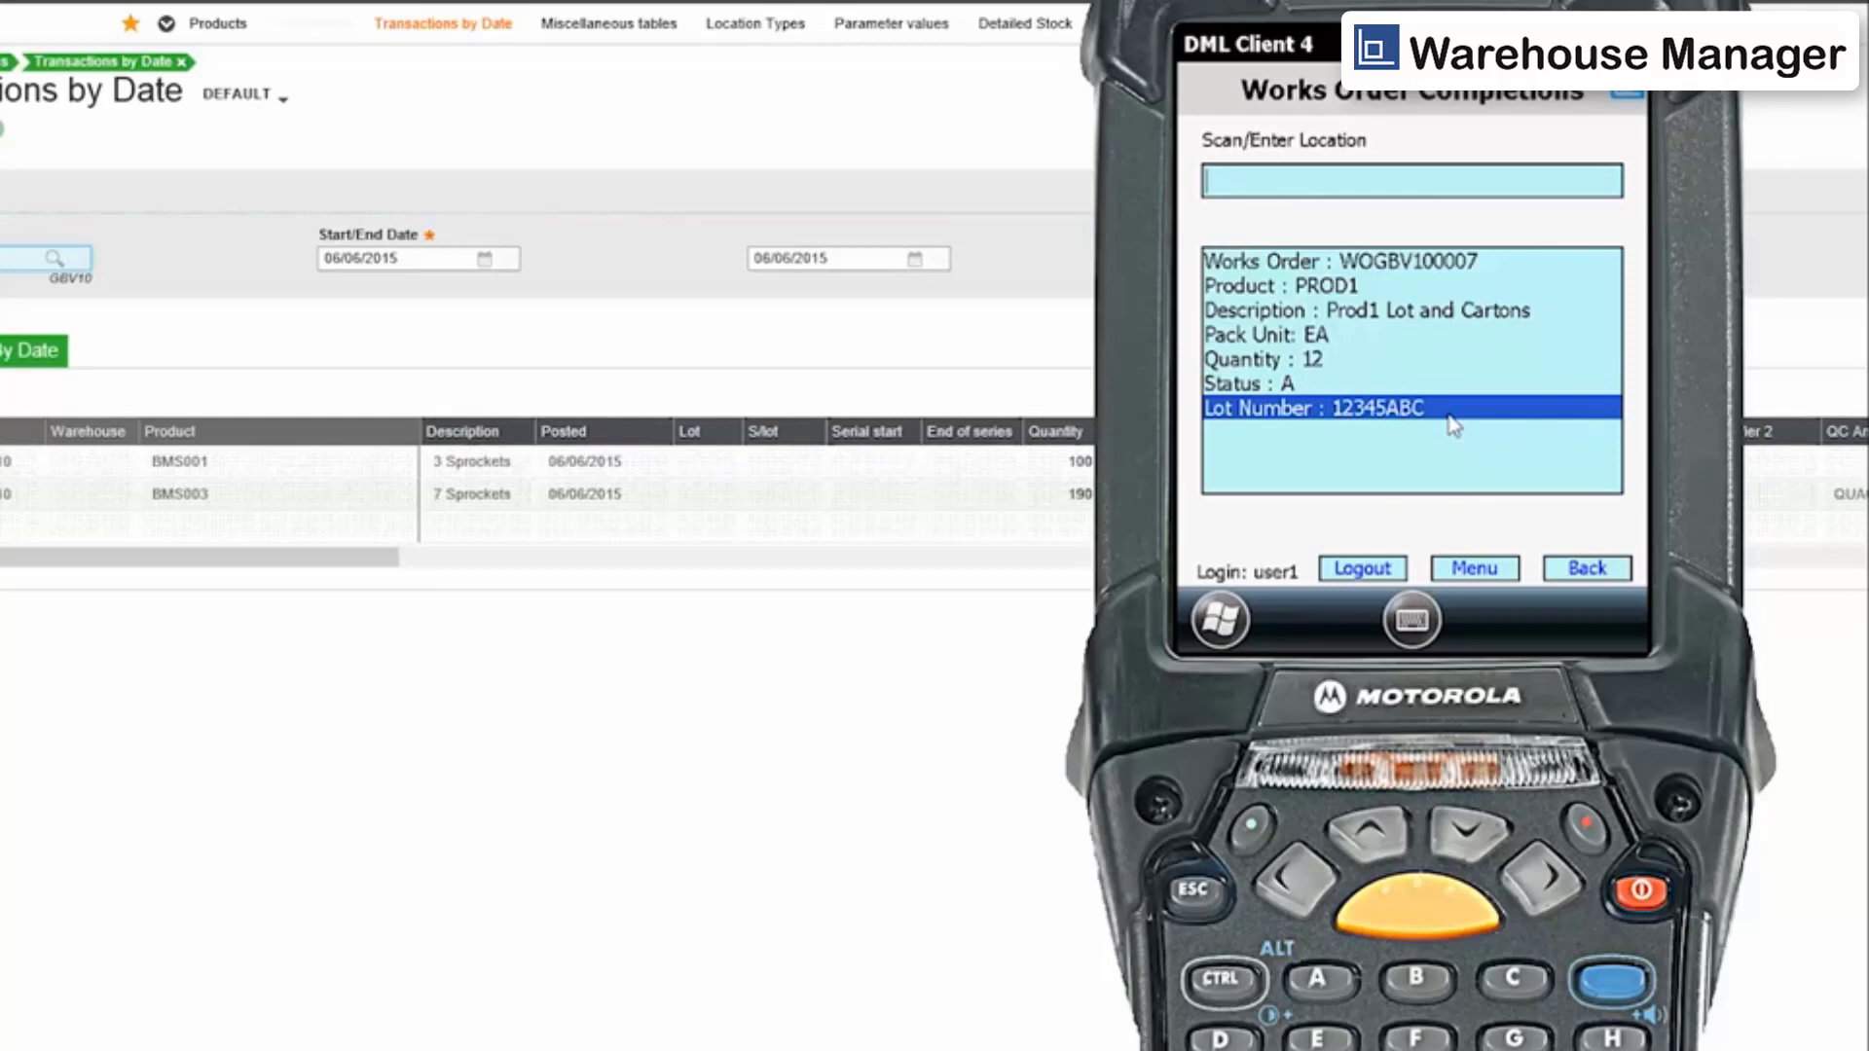
Enter location D001, decline completing the works order line, and head back to the menu.
text(d001)
key(Return)
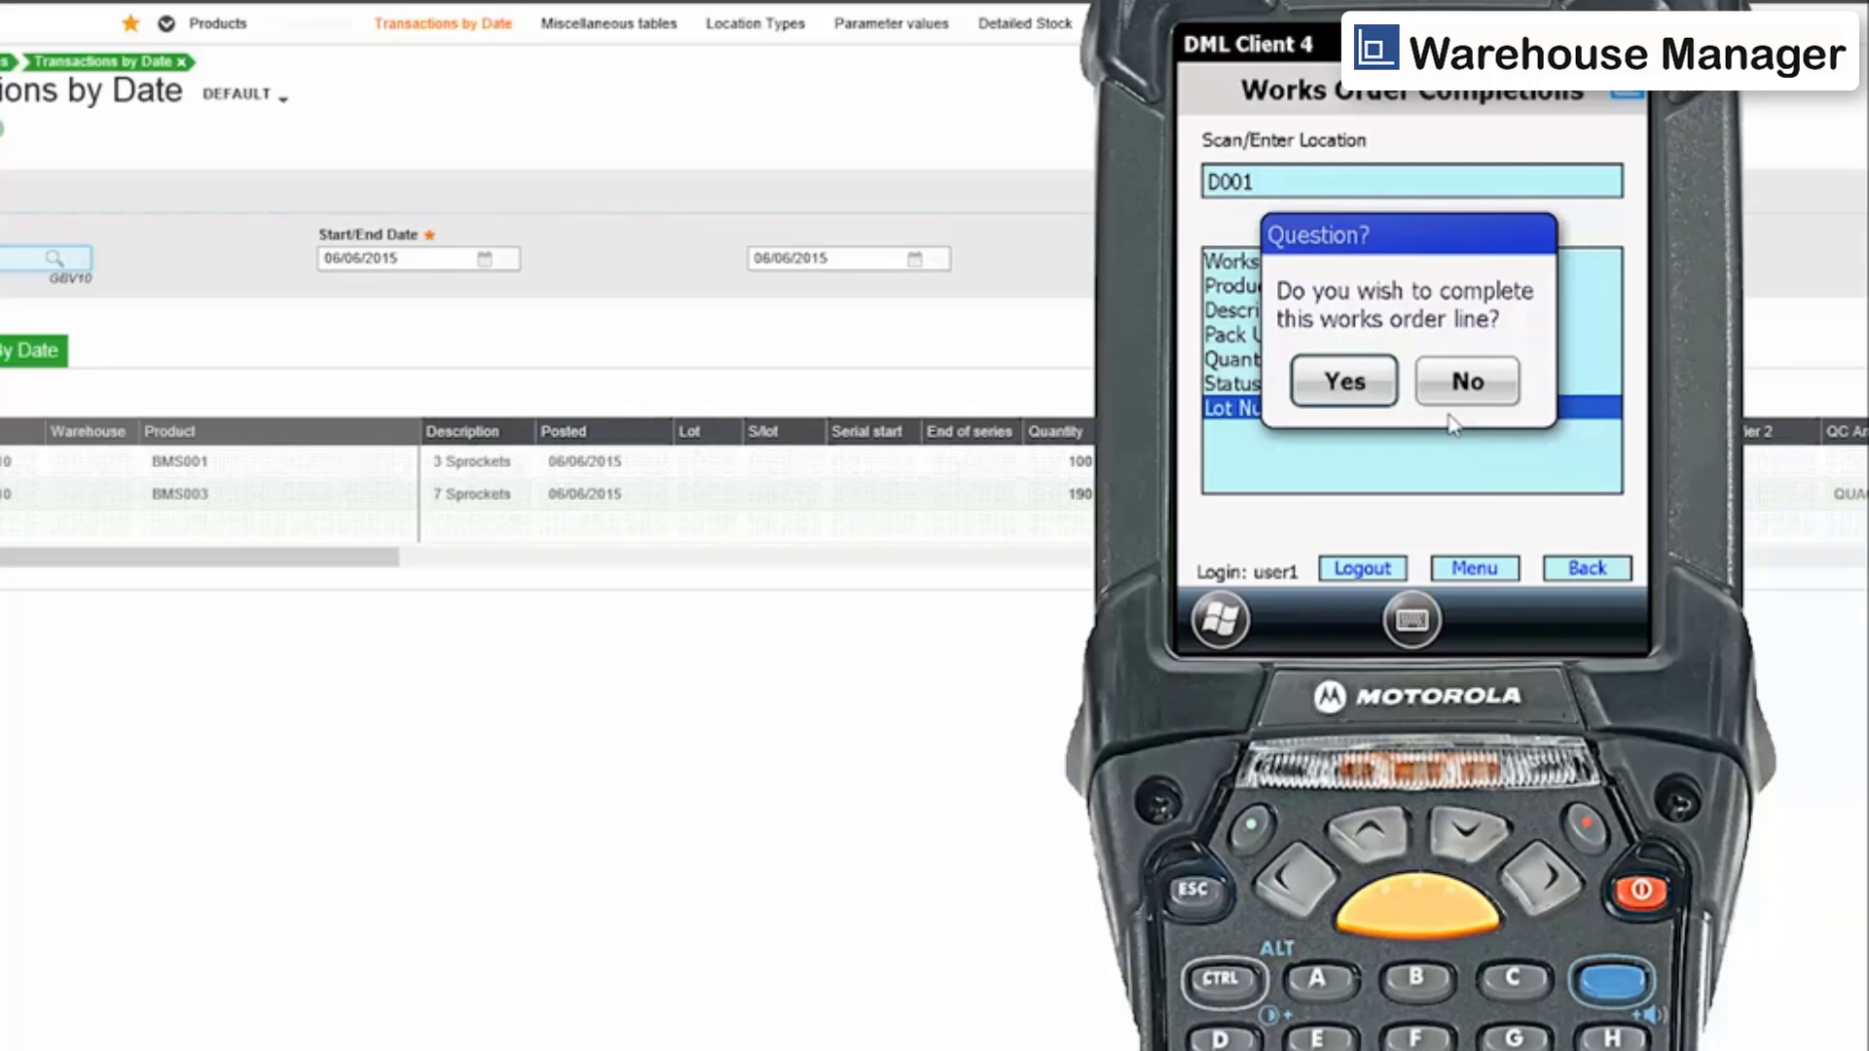
click(1440, 402)
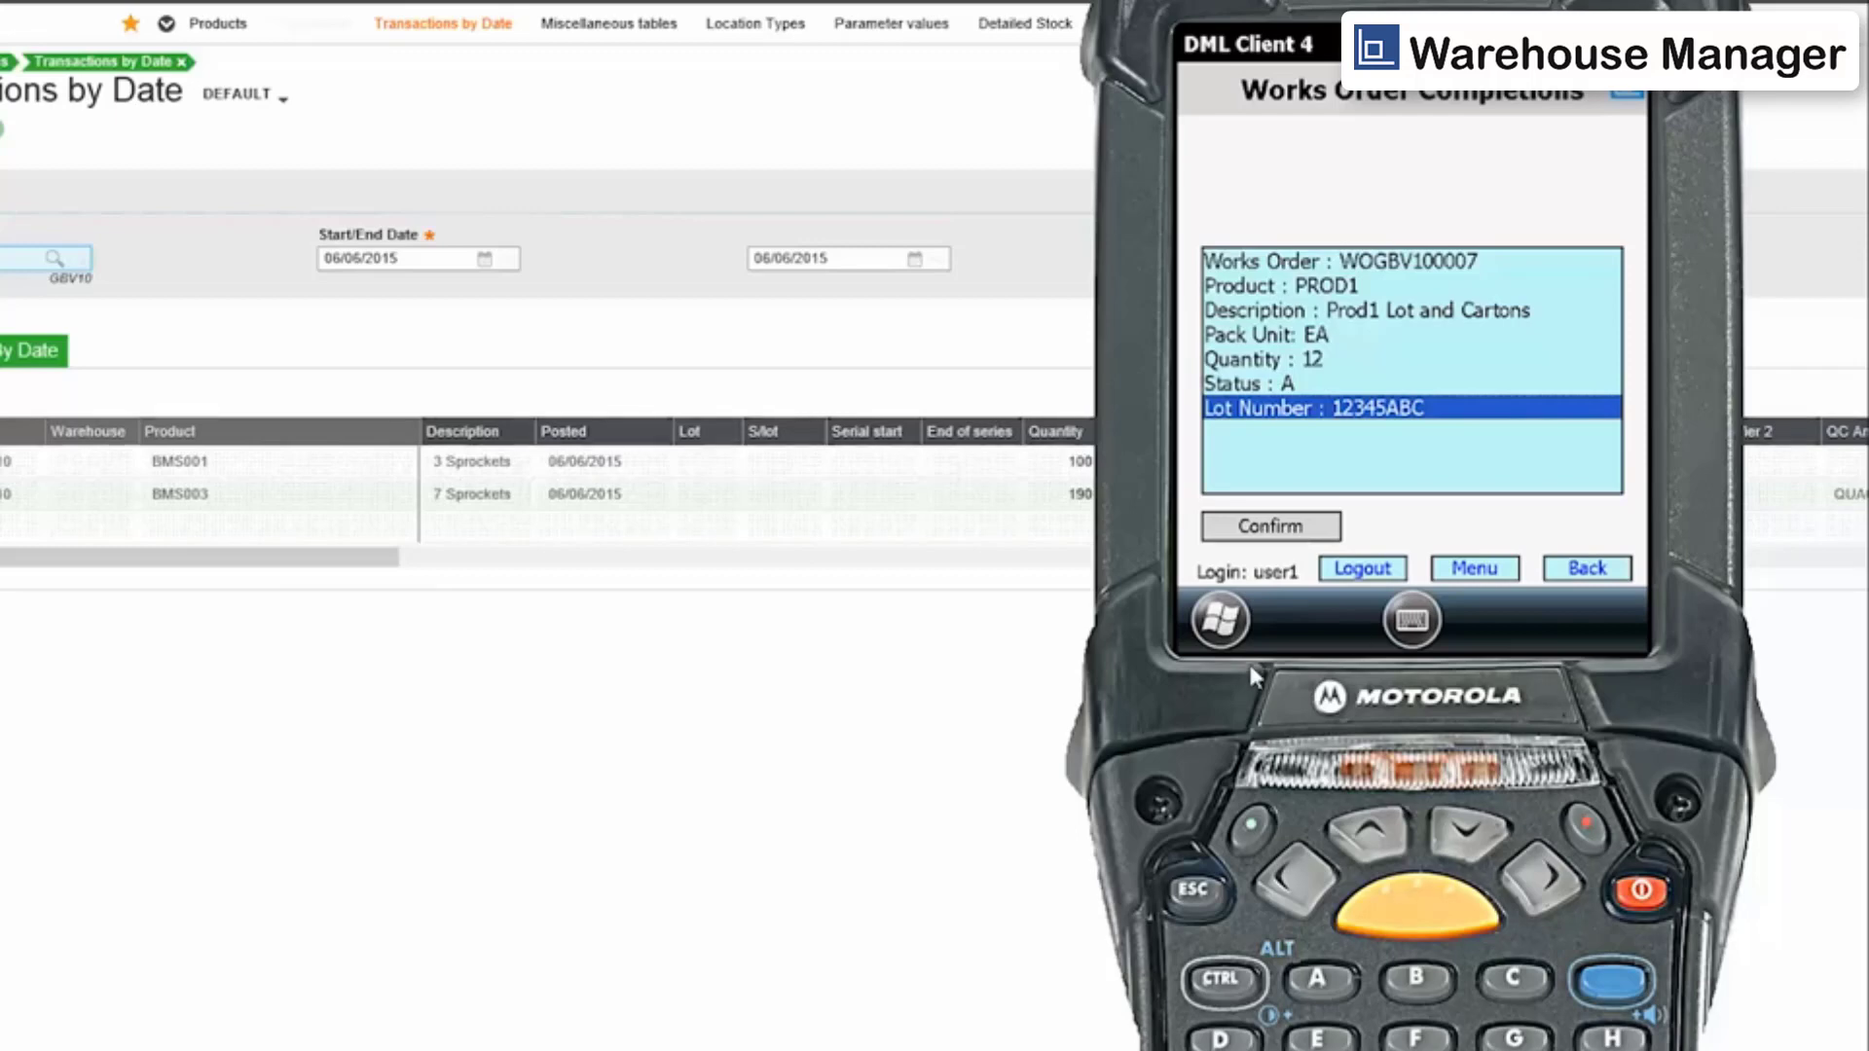
click(1499, 576)
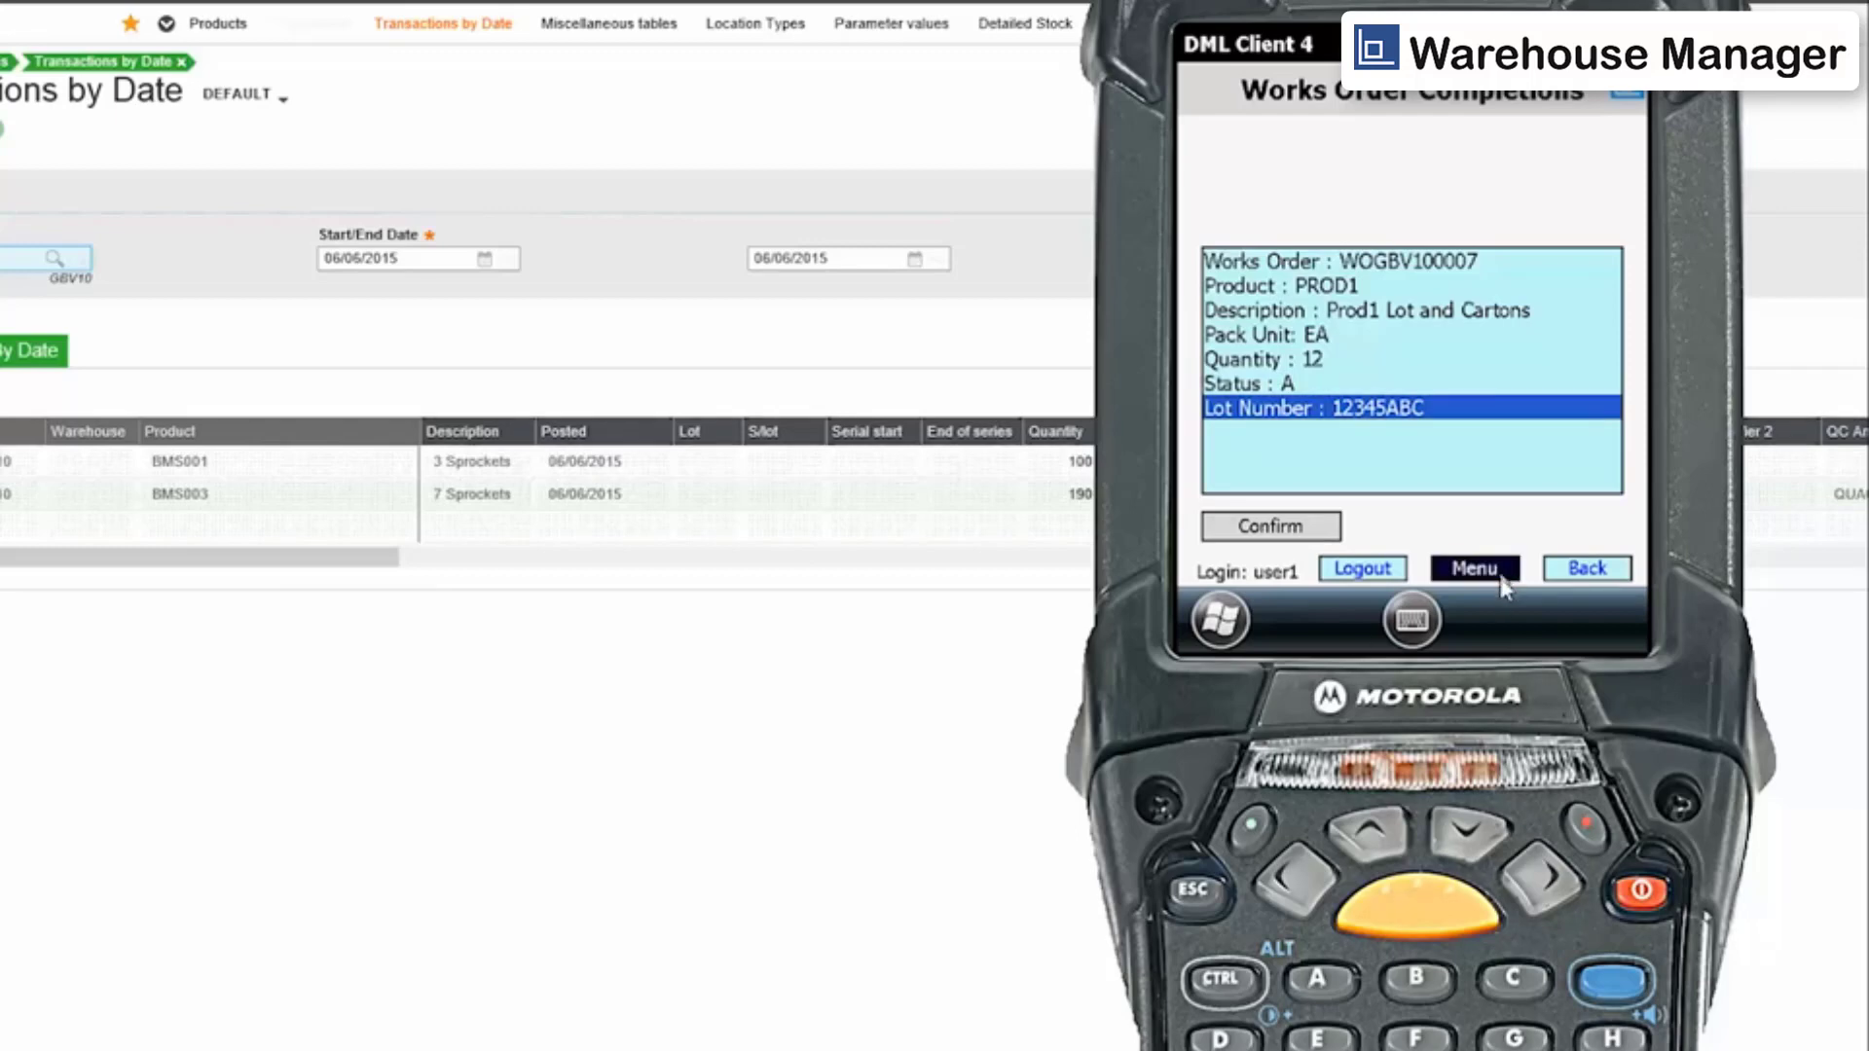